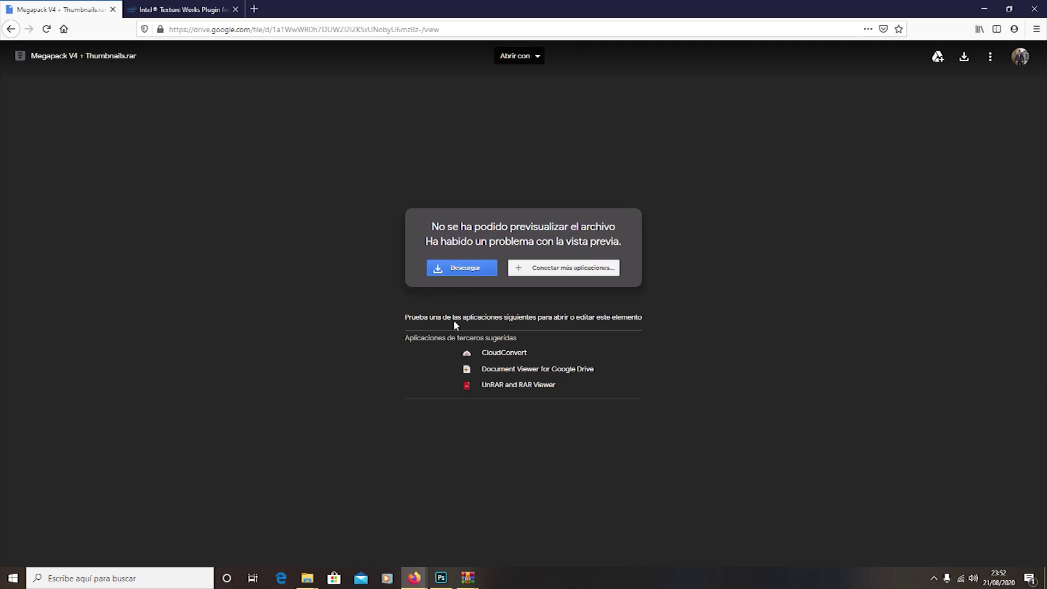
Switch to the Megapack V4 + Thumbnails.rar archive in WinRAR and clear the selection of the liveries-cessna208b folder.
{"action": "mouse_move", "coordinate": [468, 578]}
{"action": "left_click", "coordinate": [513, 521]}
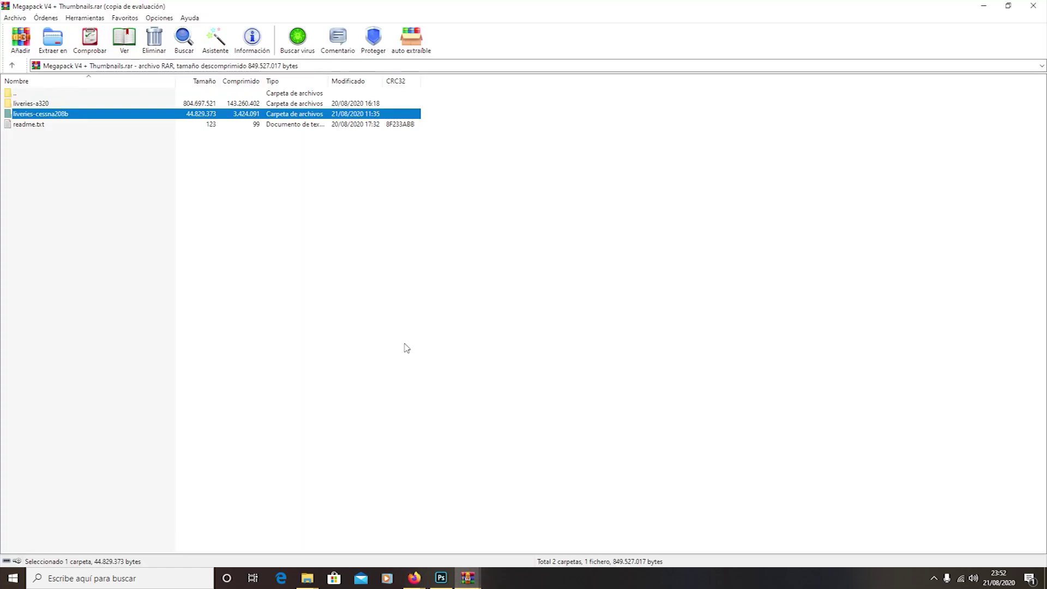
{"action": "left_click", "coordinate": [200, 286]}
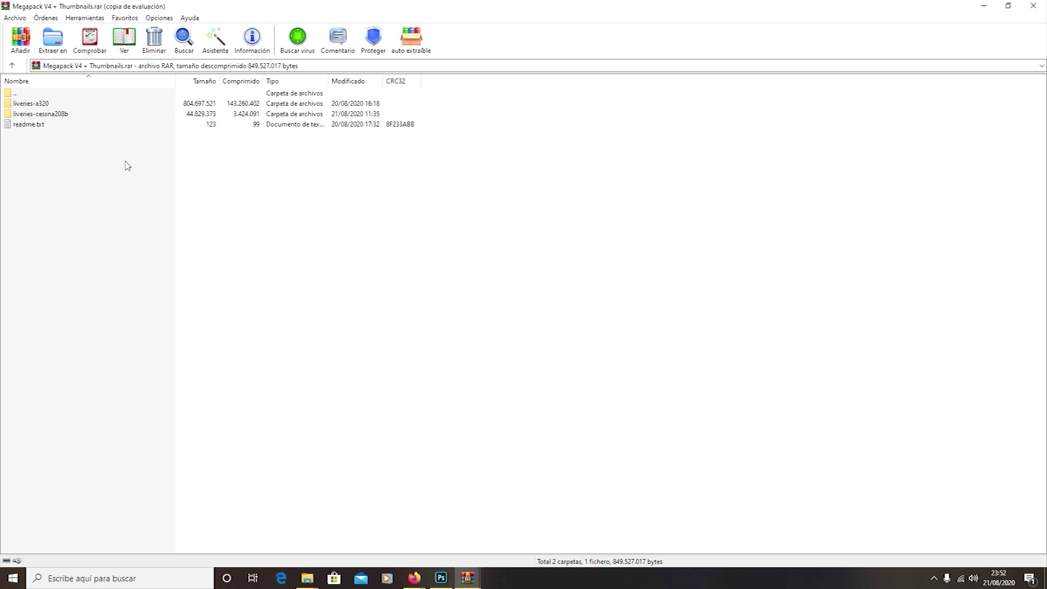
Switch to the user's home folder in File Explorer and check the display option for hidden items.
{"action": "mouse_move", "coordinate": [307, 576]}
{"action": "left_click", "coordinate": [282, 533]}
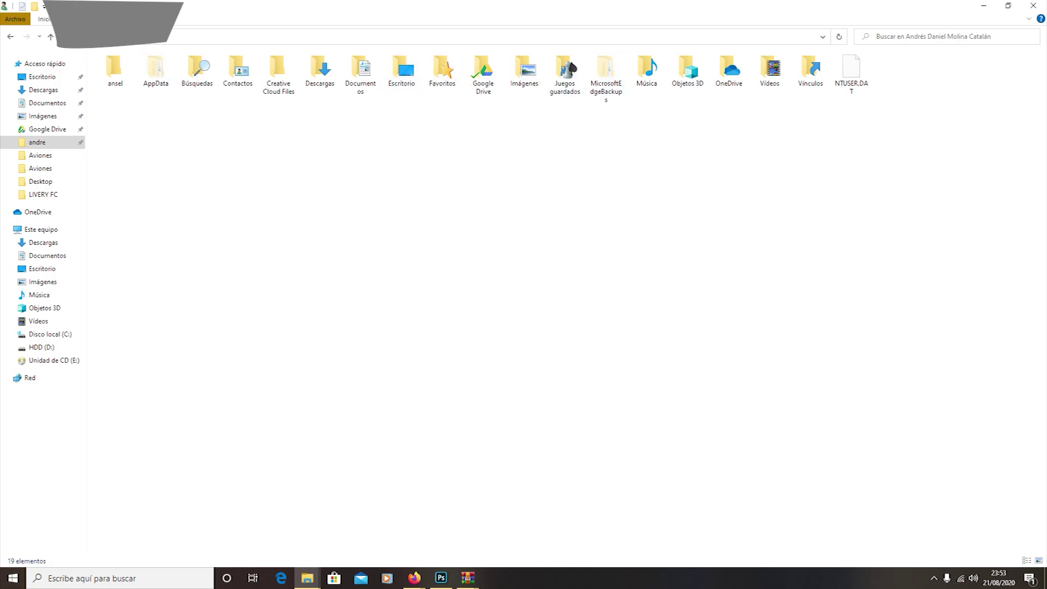
{"action": "left_click", "coordinate": [103, 19]}
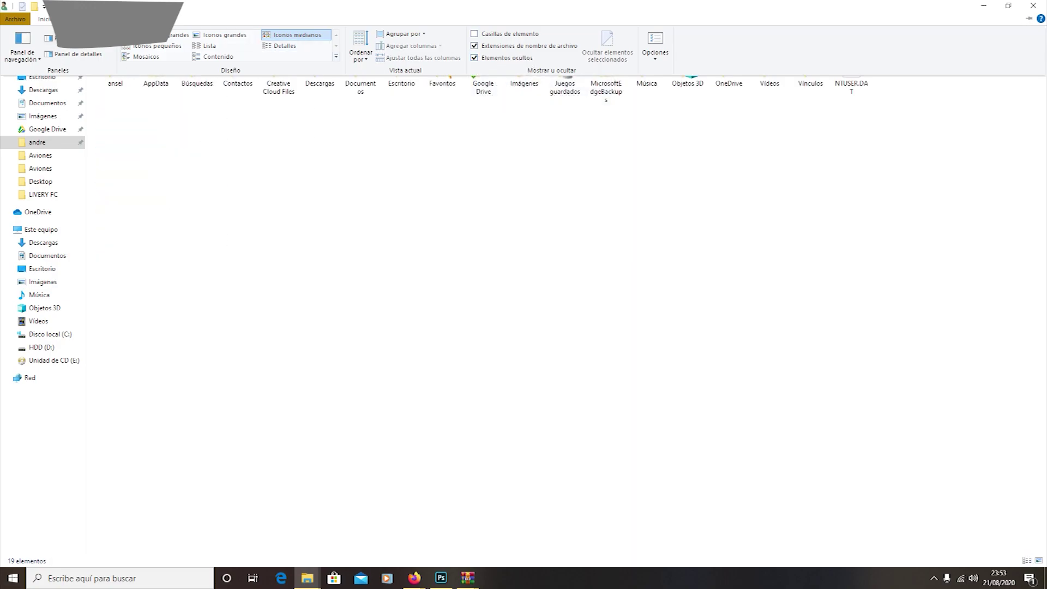
{"action": "left_click", "coordinate": [147, 122]}
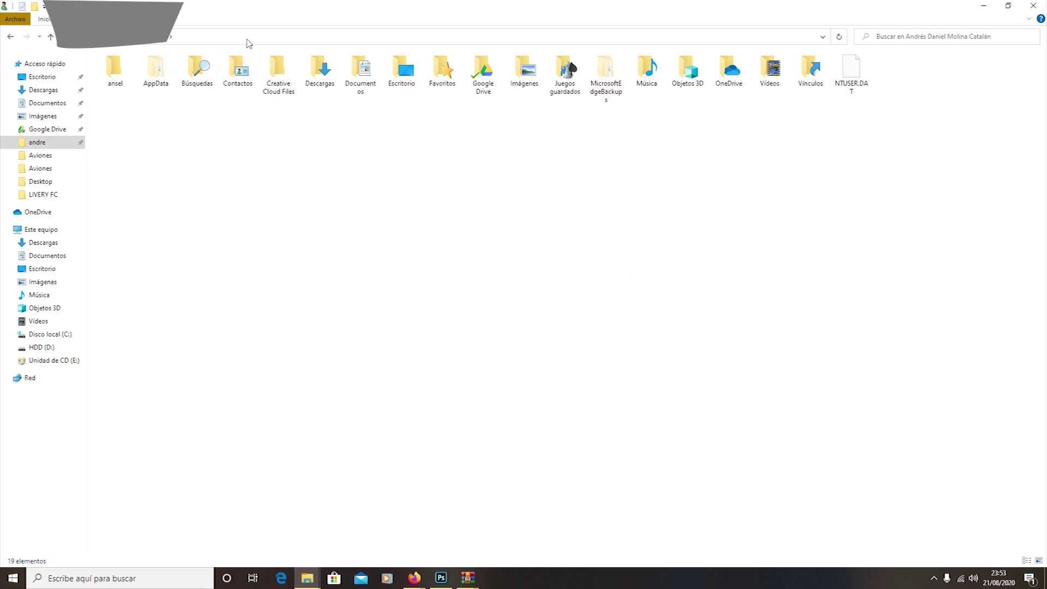
Open the AppData folder and display its full path for checking.
{"action": "double_click", "coordinate": [155, 68]}
{"action": "left_click", "coordinate": [228, 39]}
{"action": "double_click", "coordinate": [170, 44]}
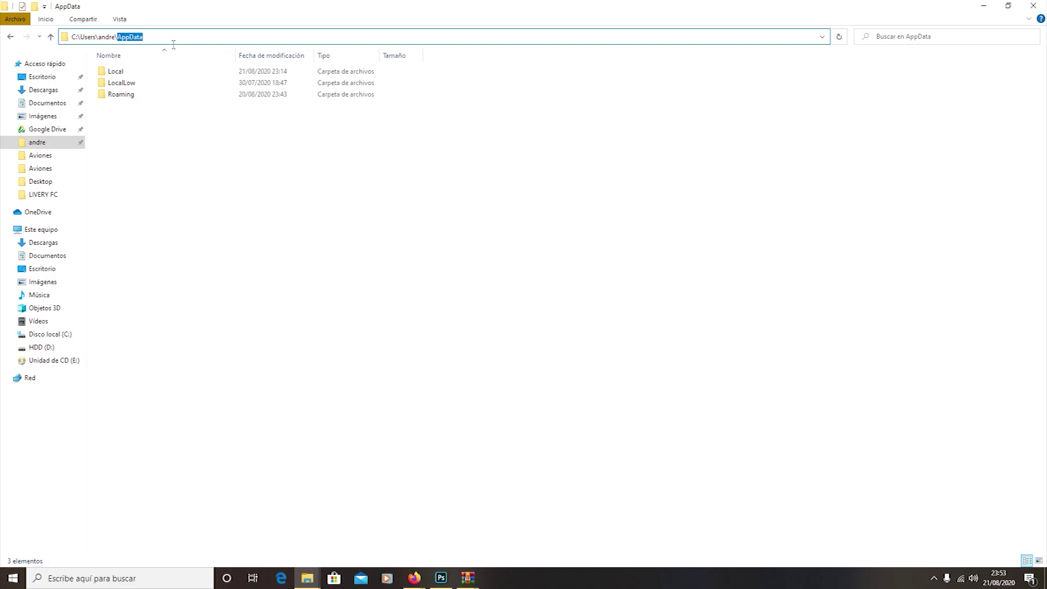
{"action": "key", "text": "Escape"}
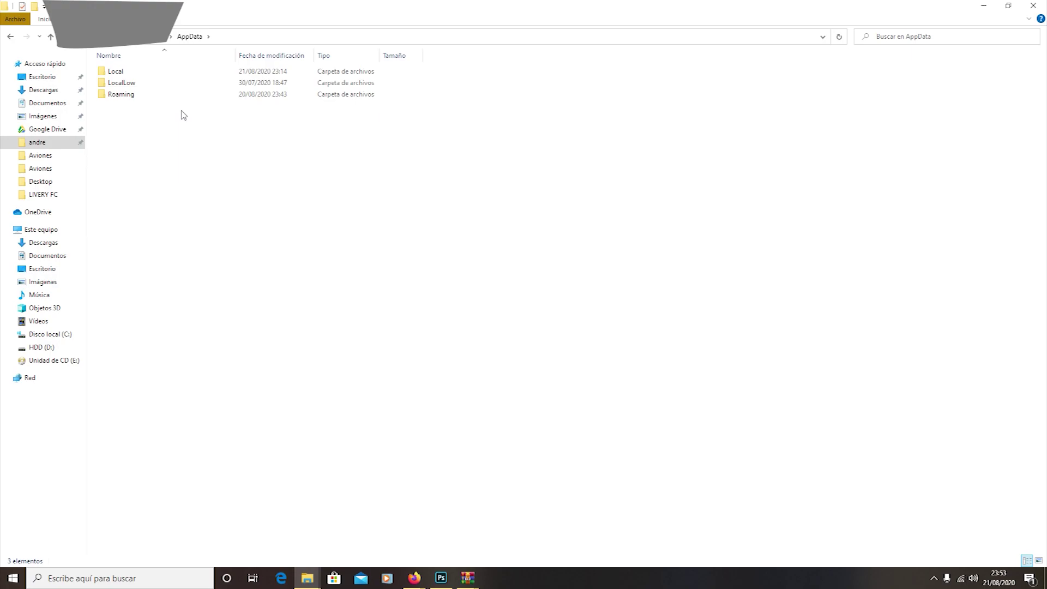
Open the Packages folder inside AppData's Local folder.
{"action": "double_click", "coordinate": [173, 76]}
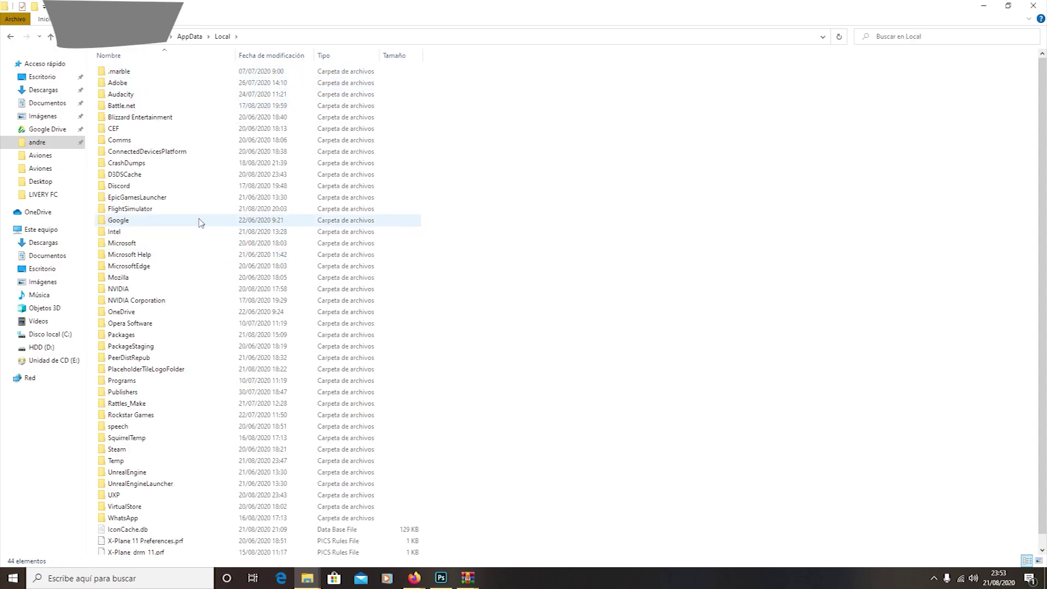
{"action": "scroll", "coordinate": [166, 207], "scroll_direction": "down", "scroll_amount": 1}
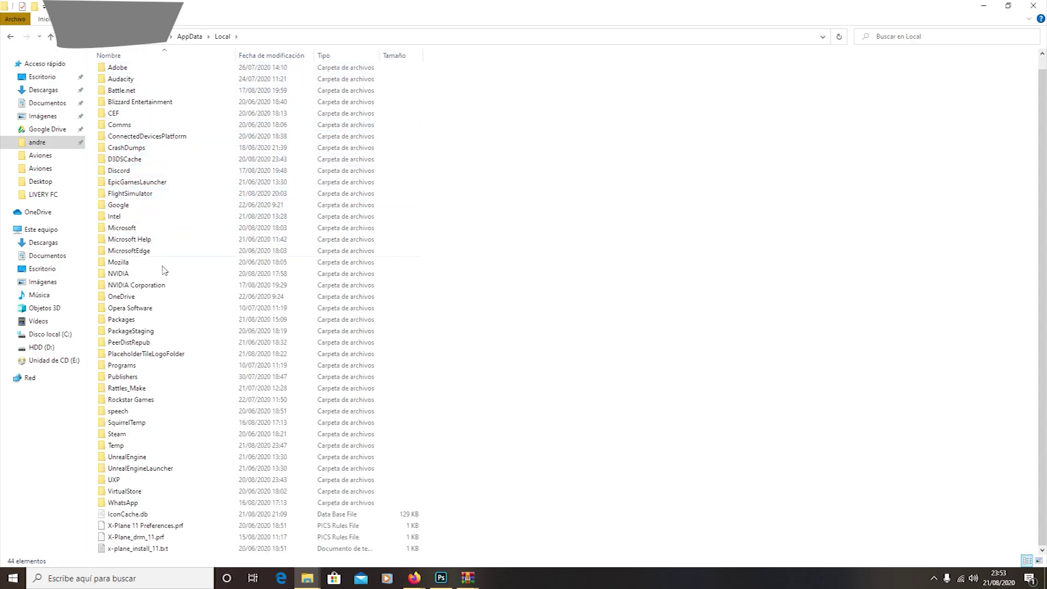
{"action": "double_click", "coordinate": [158, 319]}
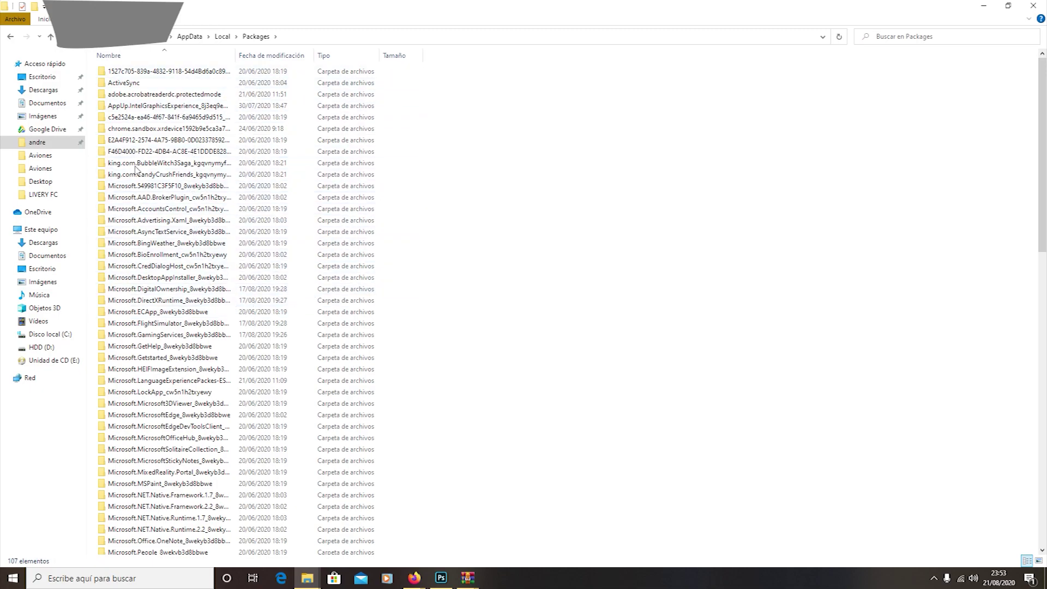
Find and open the Microsoft.FlightSimulator_8wekyb3d8bbwe folder among the installed packages.
{"action": "scroll", "coordinate": [215, 346], "scroll_direction": "down", "scroll_amount": 12}
{"action": "scroll", "coordinate": [217, 194], "scroll_direction": "up", "scroll_amount": 11}
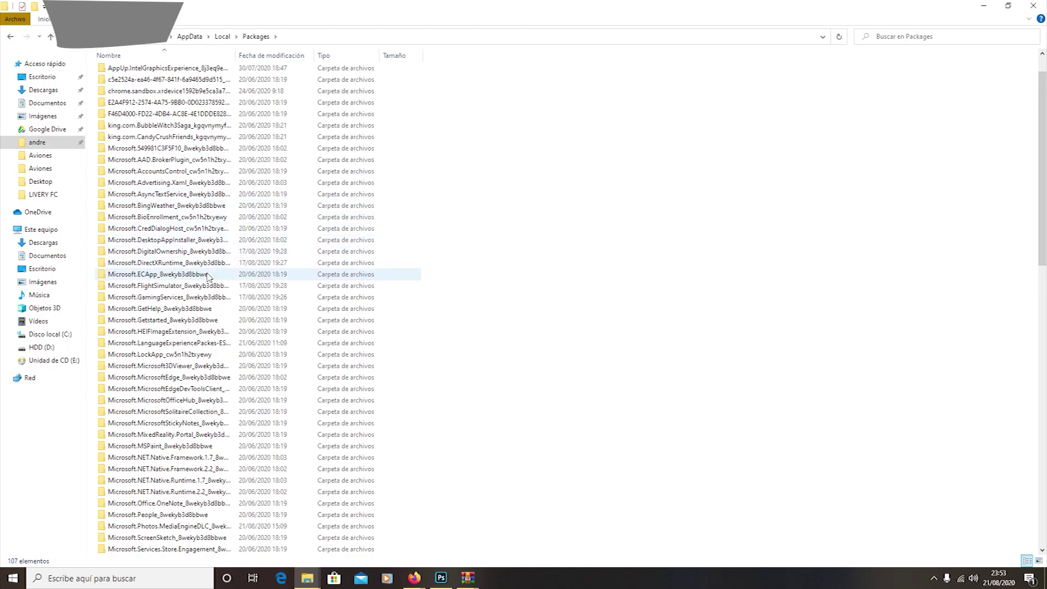
{"action": "scroll", "coordinate": [180, 218], "scroll_direction": "down", "scroll_amount": 2}
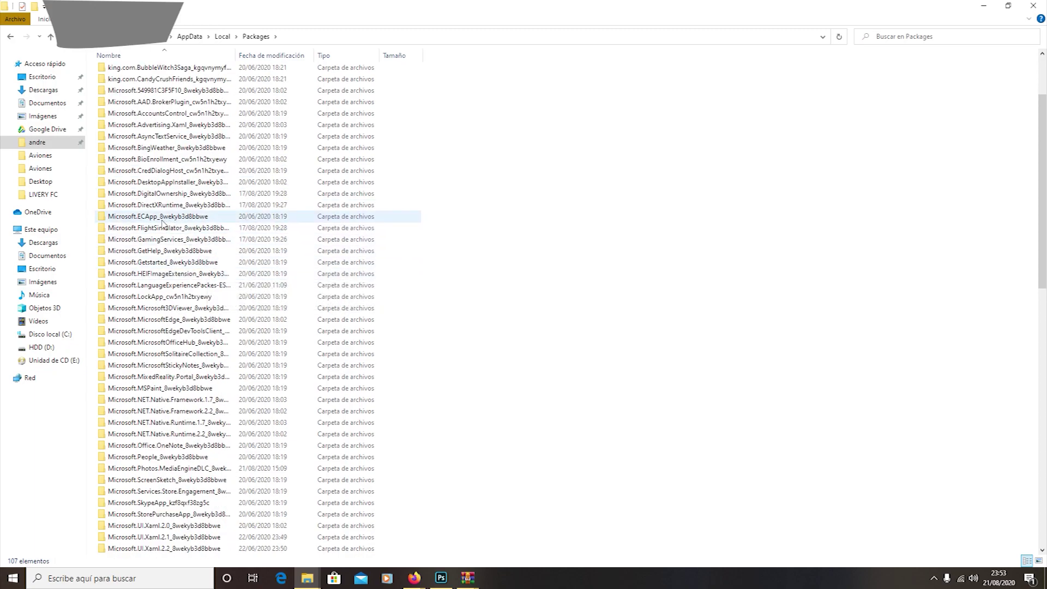
{"action": "left_click", "coordinate": [164, 229]}
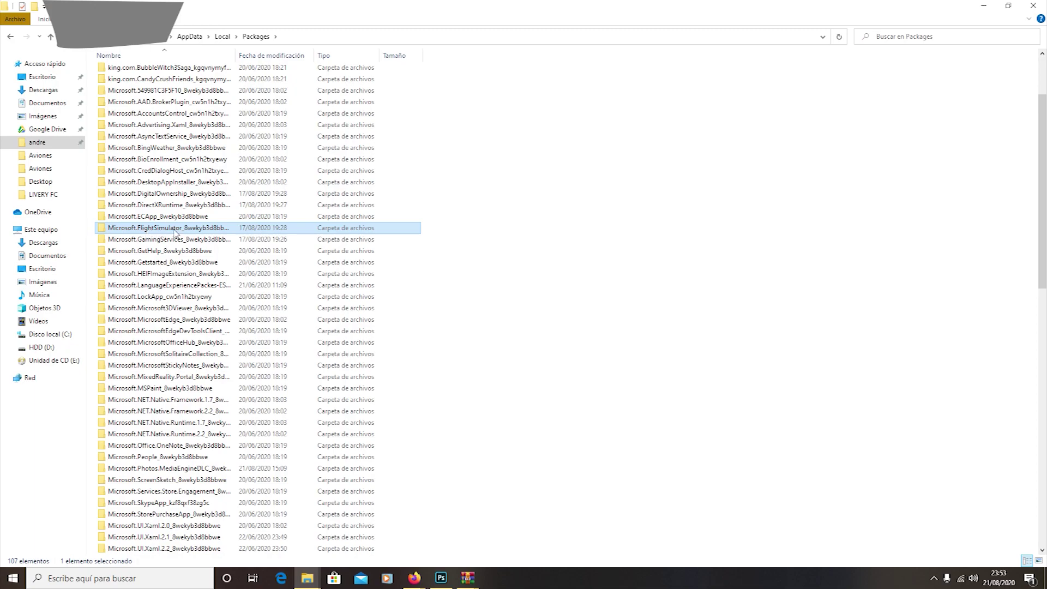
{"action": "mouse_move", "coordinate": [188, 231]}
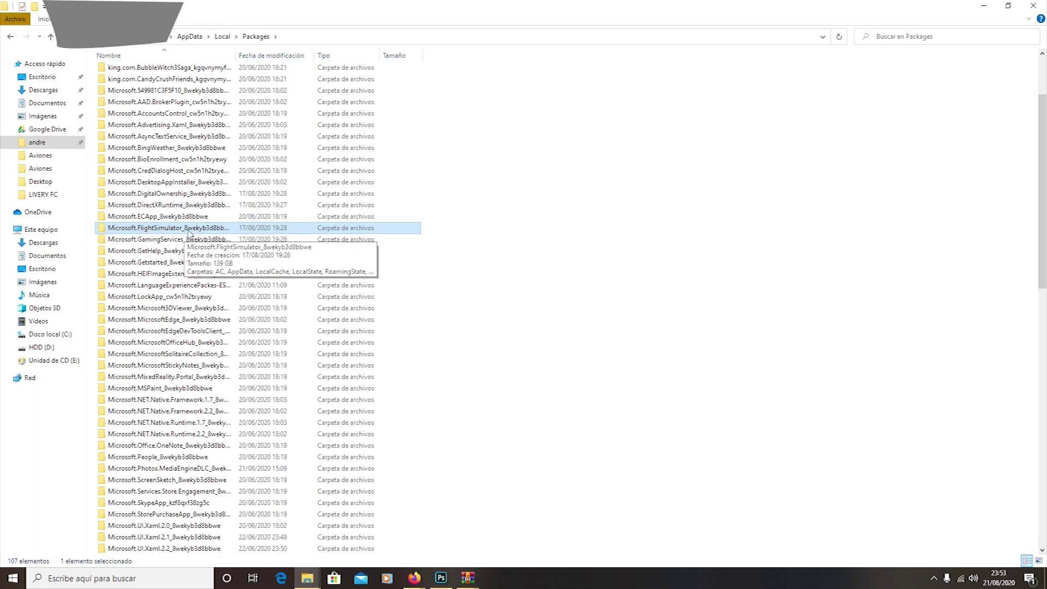
{"action": "double_click", "coordinate": [166, 229]}
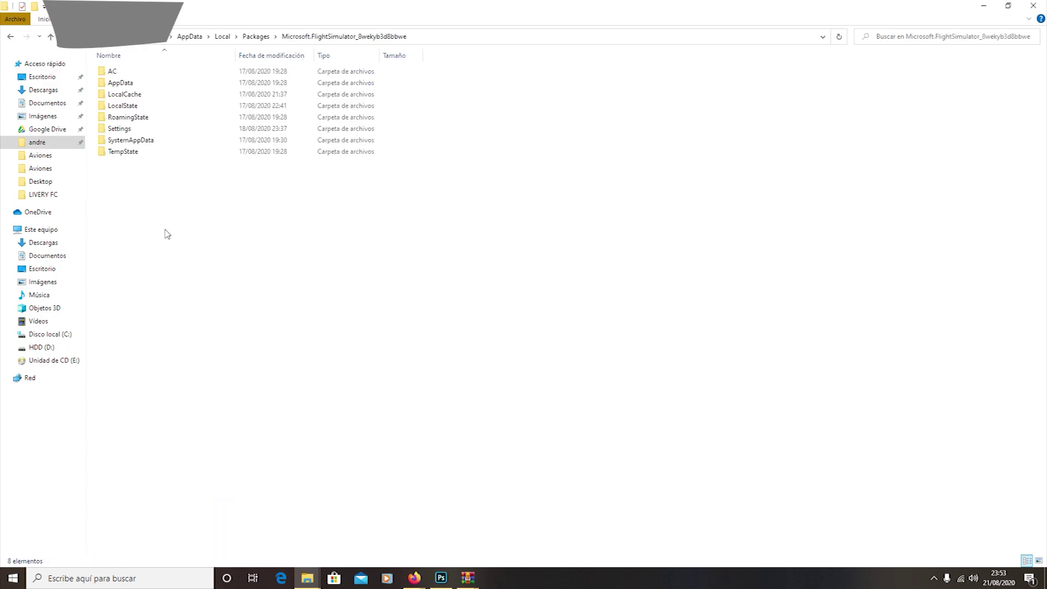
Open the simulator's Community folder, located in LocalCache under Packages.
{"action": "double_click", "coordinate": [170, 98]}
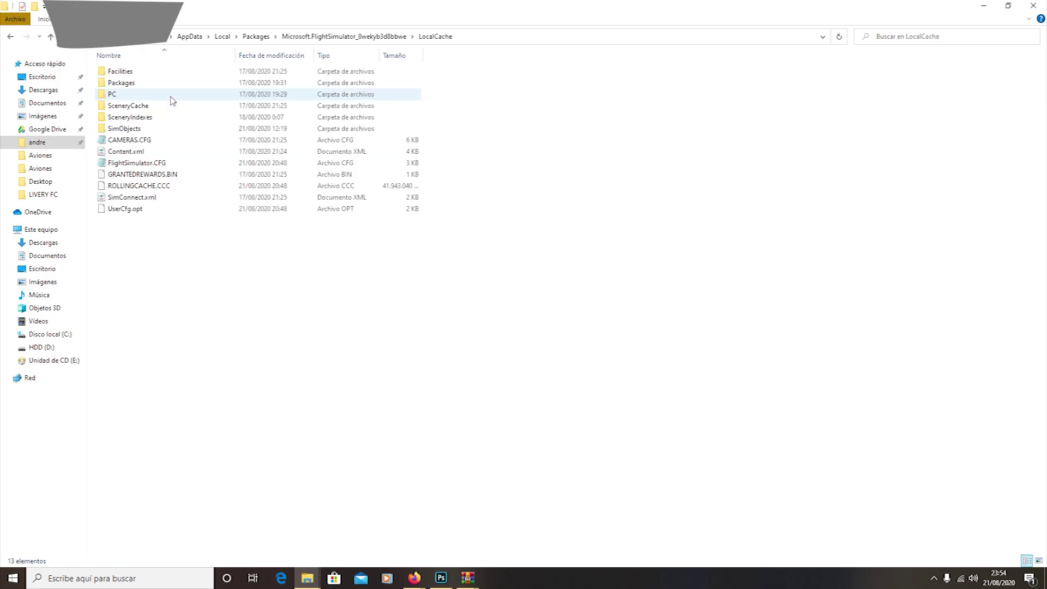
{"action": "double_click", "coordinate": [162, 84]}
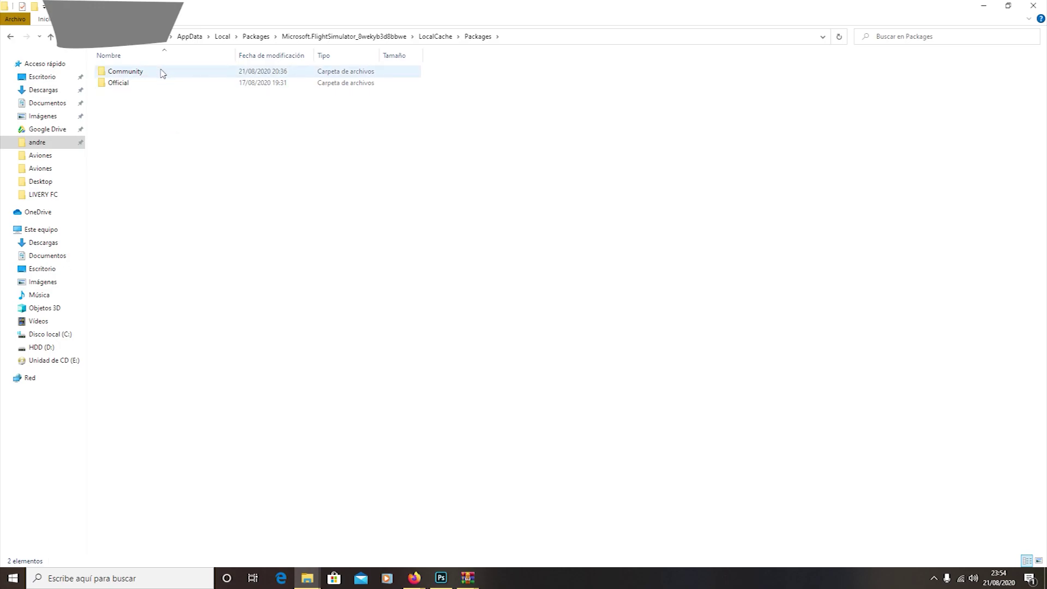
{"action": "double_click", "coordinate": [162, 75]}
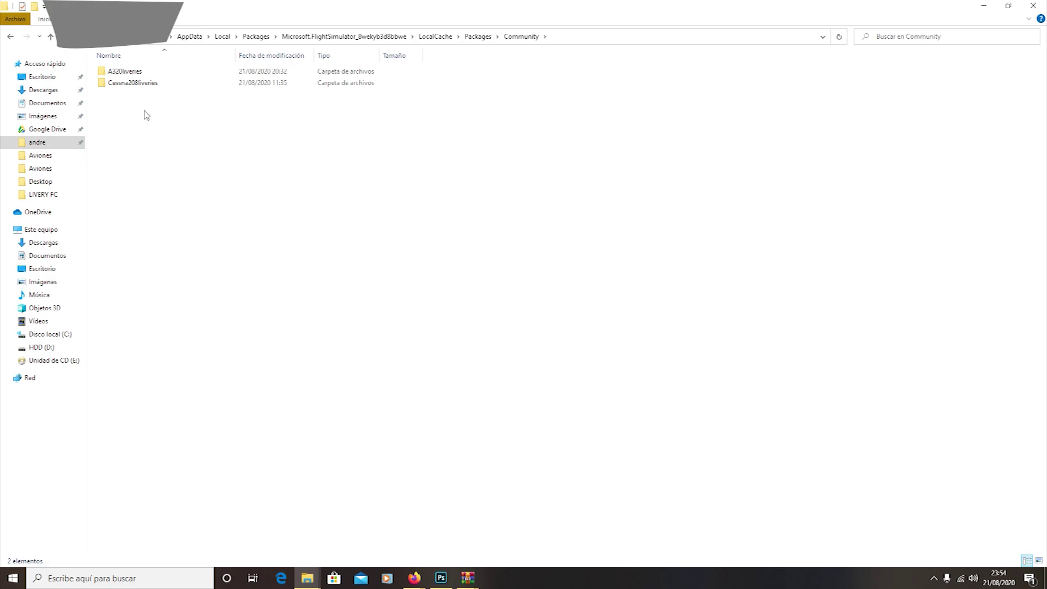
Switch to the Megapack V4 + Thumbnails.rar archive in WinRAR and select the liveries-a320 and liveries-cessna208b folders.
{"action": "mouse_move", "coordinate": [467, 578]}
{"action": "left_click", "coordinate": [492, 533]}
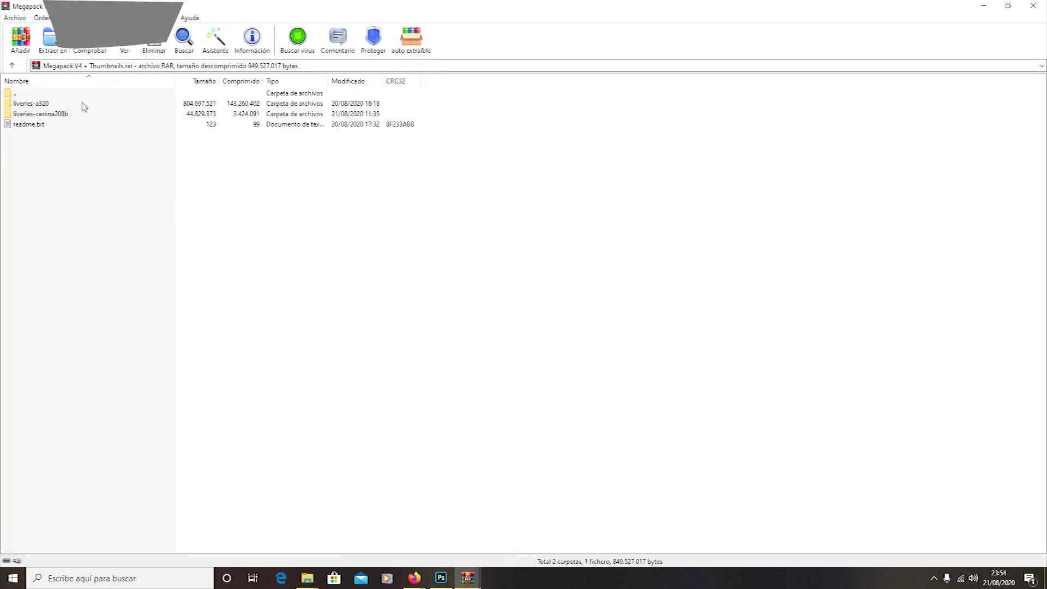
{"action": "left_click_drag", "start_coordinate": [491, 109], "coordinate": [336, 186]}
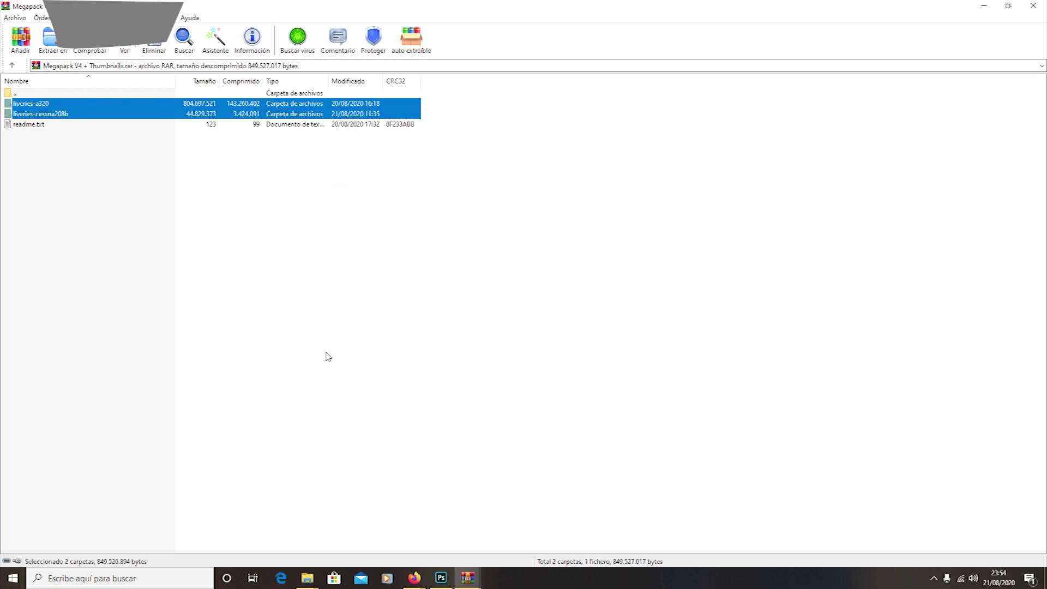
Return to the Community folder in File Explorer and open its A320liveries folder.
{"action": "left_click", "coordinate": [307, 578]}
{"action": "left_click", "coordinate": [278, 521]}
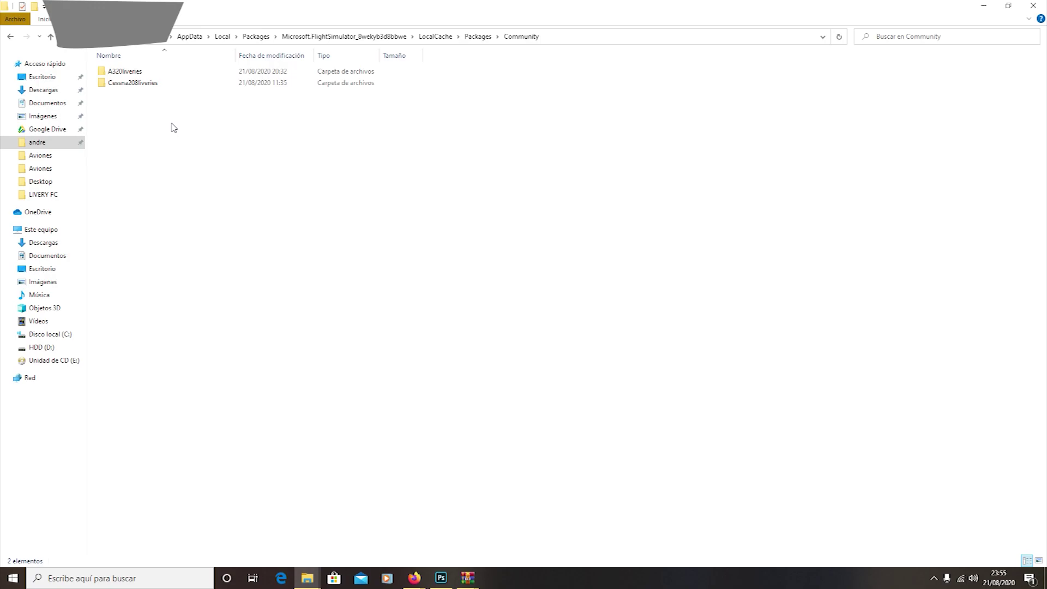
{"action": "mouse_move", "coordinate": [161, 78]}
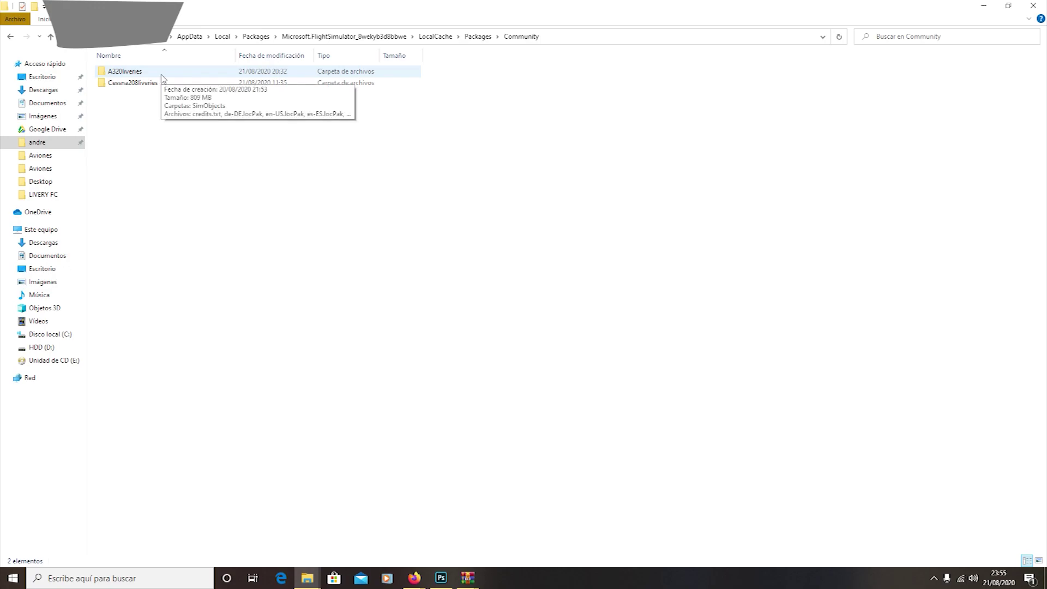
{"action": "double_click", "coordinate": [162, 73]}
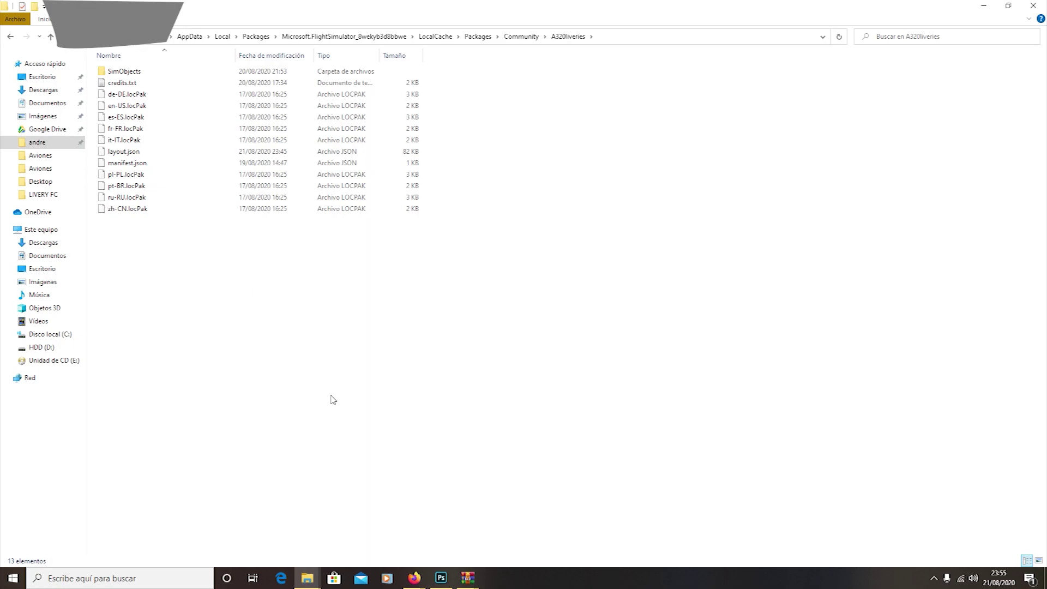
Switch to Firefox and examine Intel's Texture Works Plugin for Photoshop page, including its before and after compression samples.
{"action": "left_click", "coordinate": [425, 580]}
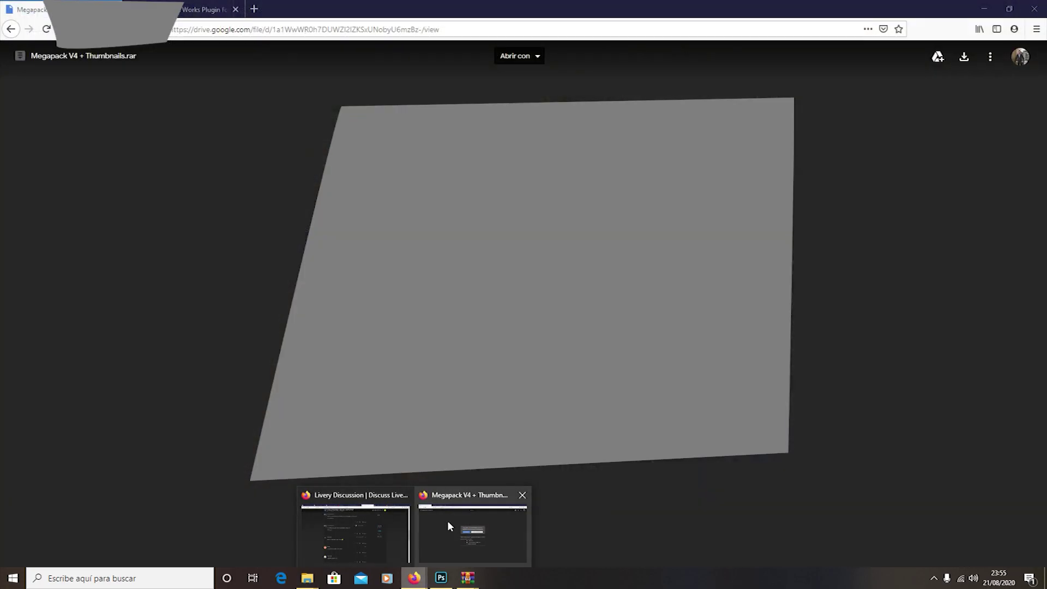
{"action": "left_click", "coordinate": [447, 520]}
{"action": "left_click", "coordinate": [166, 9]}
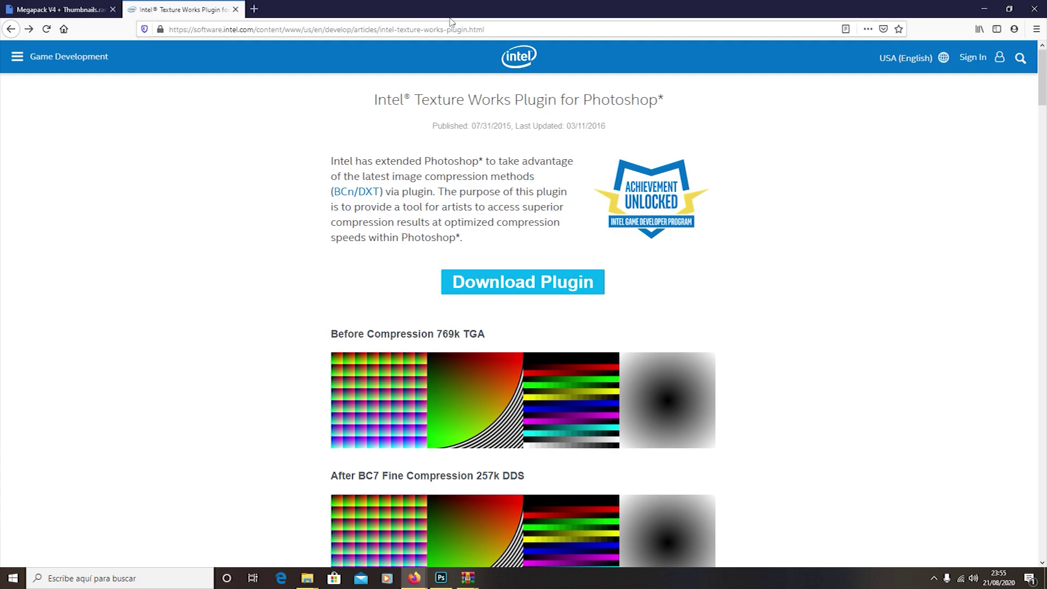
{"action": "left_click", "coordinate": [513, 29]}
{"action": "left_click", "coordinate": [324, 246]}
{"action": "scroll", "coordinate": [387, 246], "scroll_direction": "down", "scroll_amount": 3}
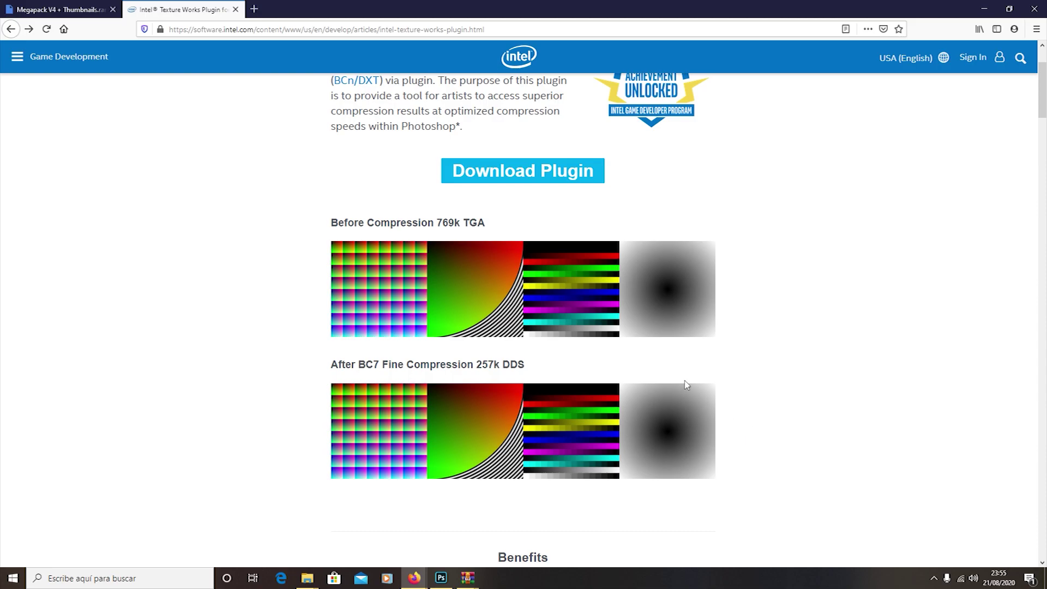
{"action": "double_click", "coordinate": [511, 369]}
{"action": "left_click", "coordinate": [355, 363]}
{"action": "scroll", "coordinate": [291, 354], "scroll_direction": "up", "scroll_amount": 3}
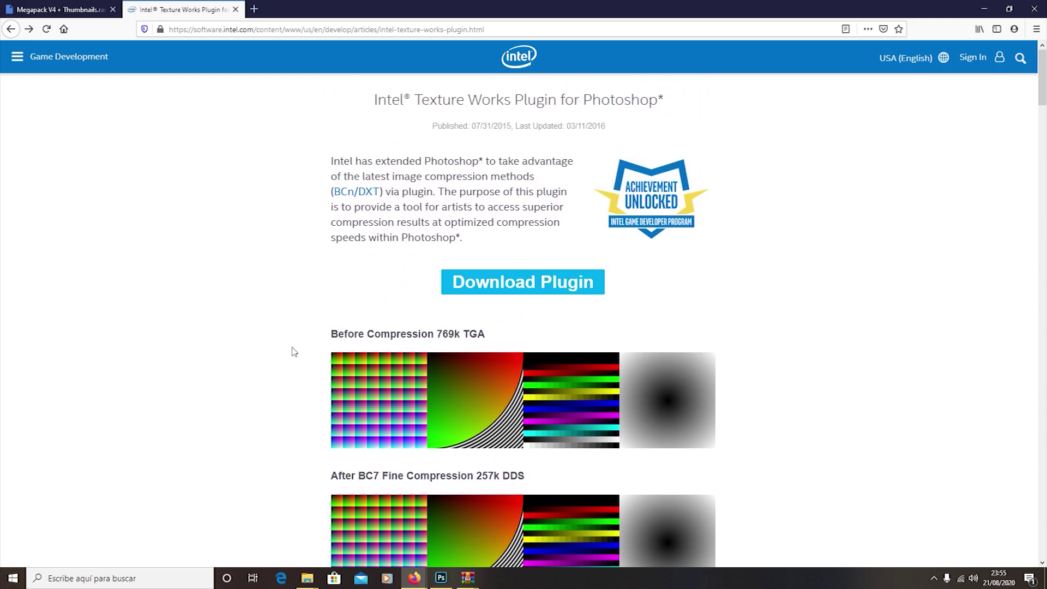
Open the Intel Texture Works plugin's download page and review the installation instructions.
{"action": "left_click", "coordinate": [482, 291]}
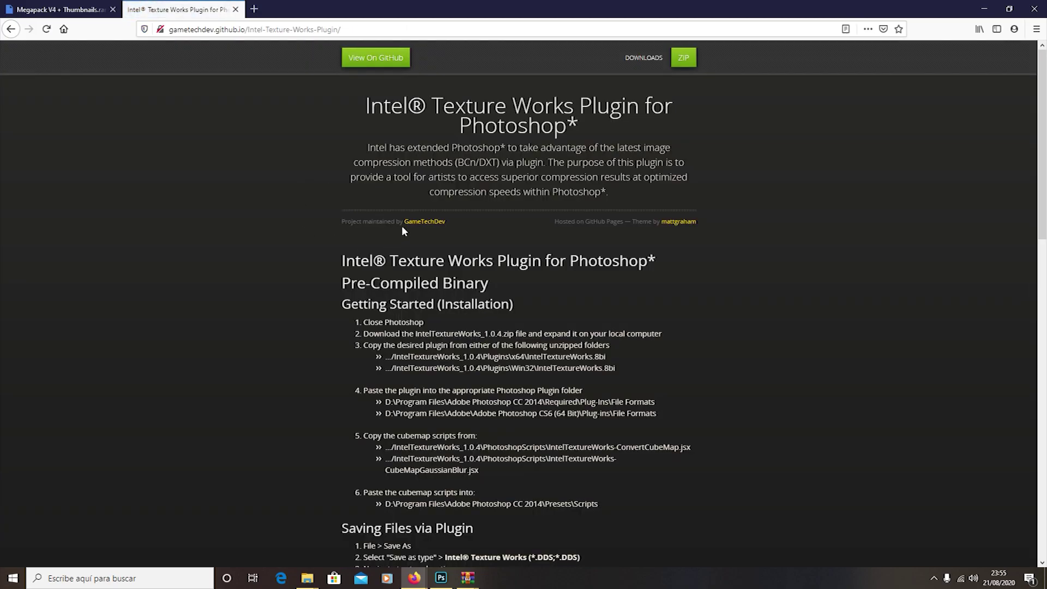
{"action": "scroll", "coordinate": [405, 232], "scroll_direction": "down", "scroll_amount": 2}
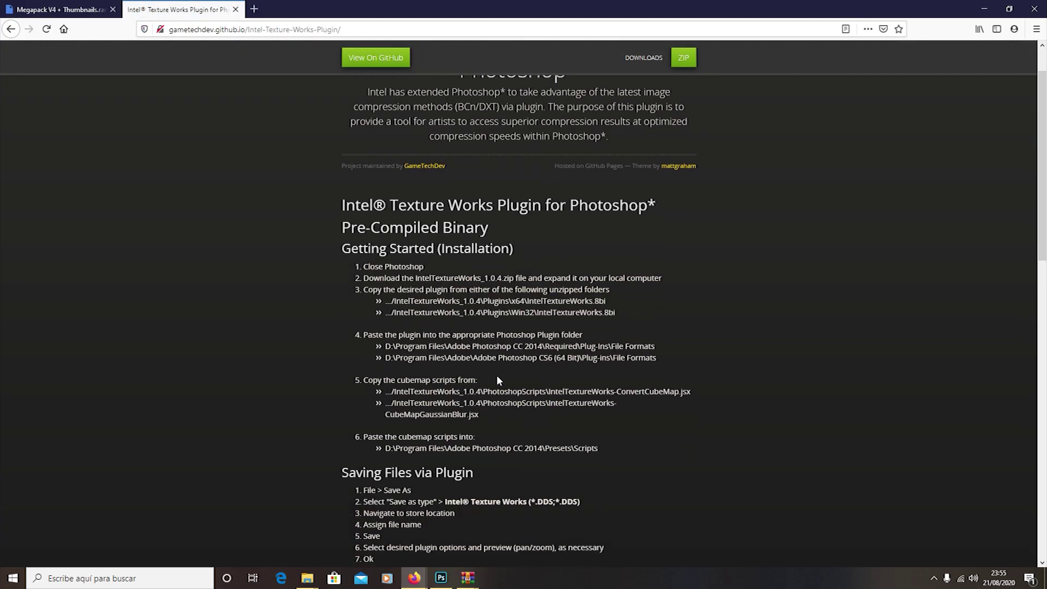
{"action": "scroll", "coordinate": [497, 380], "scroll_direction": "down", "scroll_amount": 2}
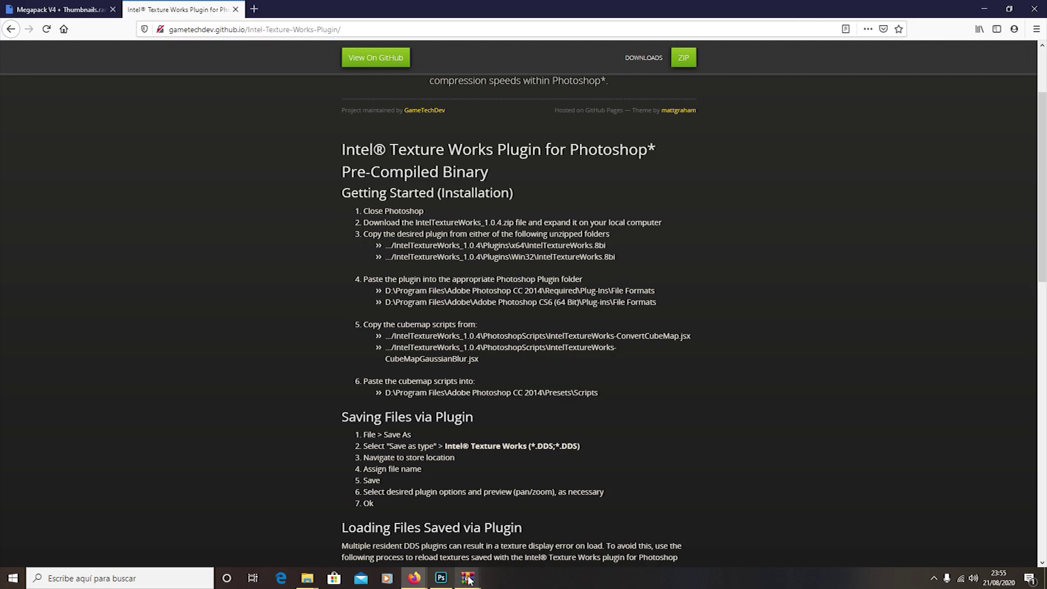
Switch to the IntelTextureWorks_1.0.4.zip archive in WinRAR and open the x64 folder inside Plugins.
{"action": "mouse_move", "coordinate": [468, 578]}
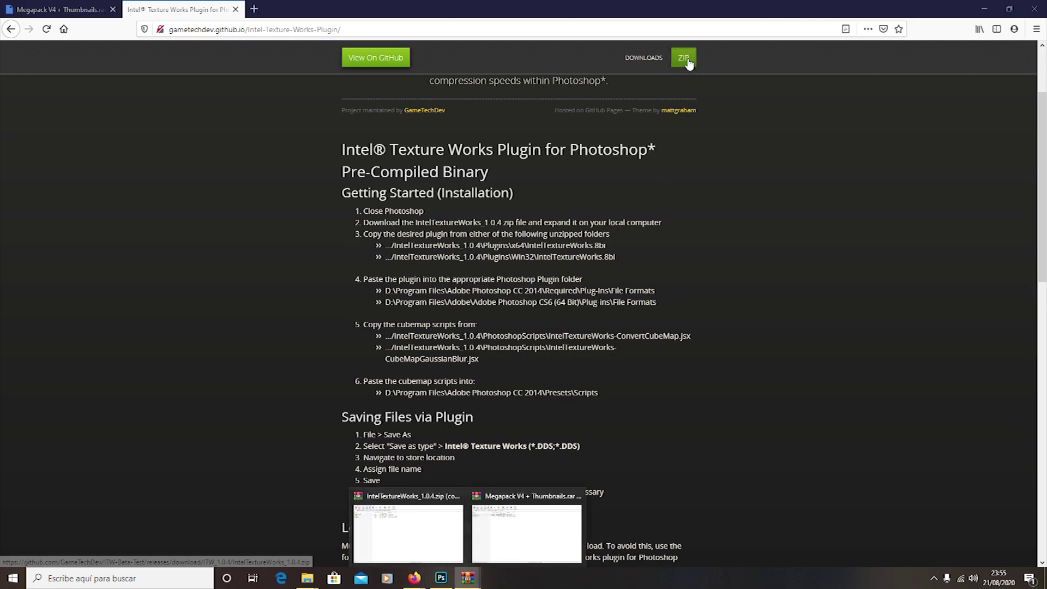
{"action": "left_click", "coordinate": [445, 533]}
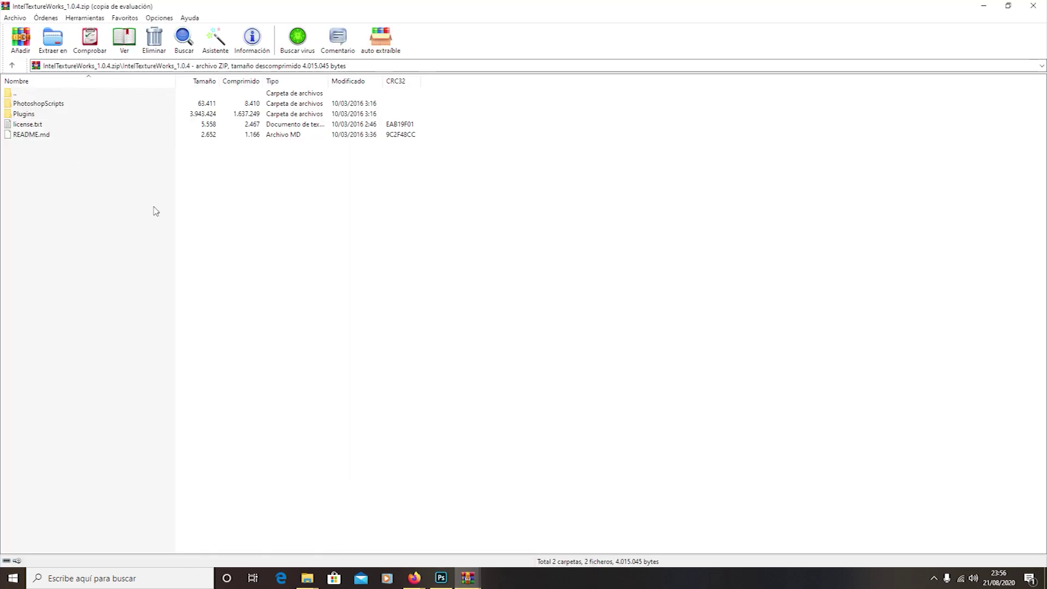
{"action": "left_click", "coordinate": [32, 117]}
{"action": "double_click", "coordinate": [47, 116]}
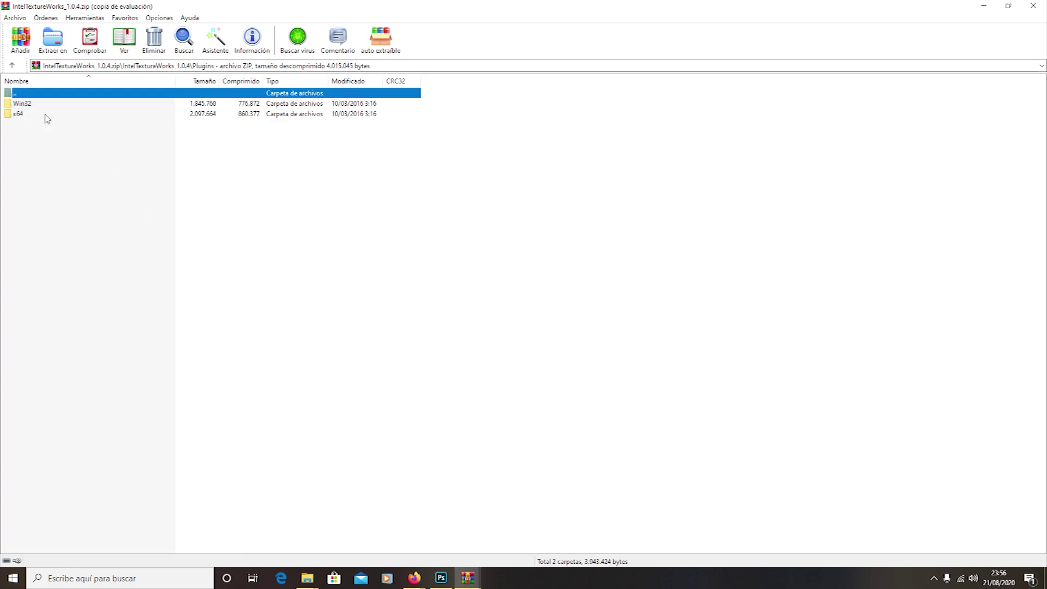
{"action": "left_click", "coordinate": [30, 116]}
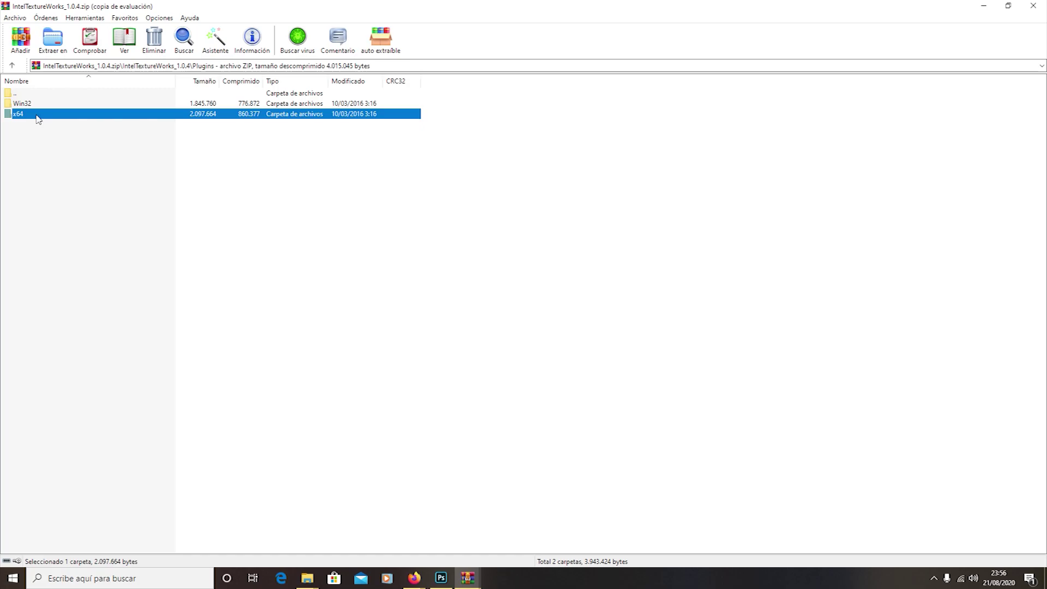
{"action": "double_click", "coordinate": [39, 115]}
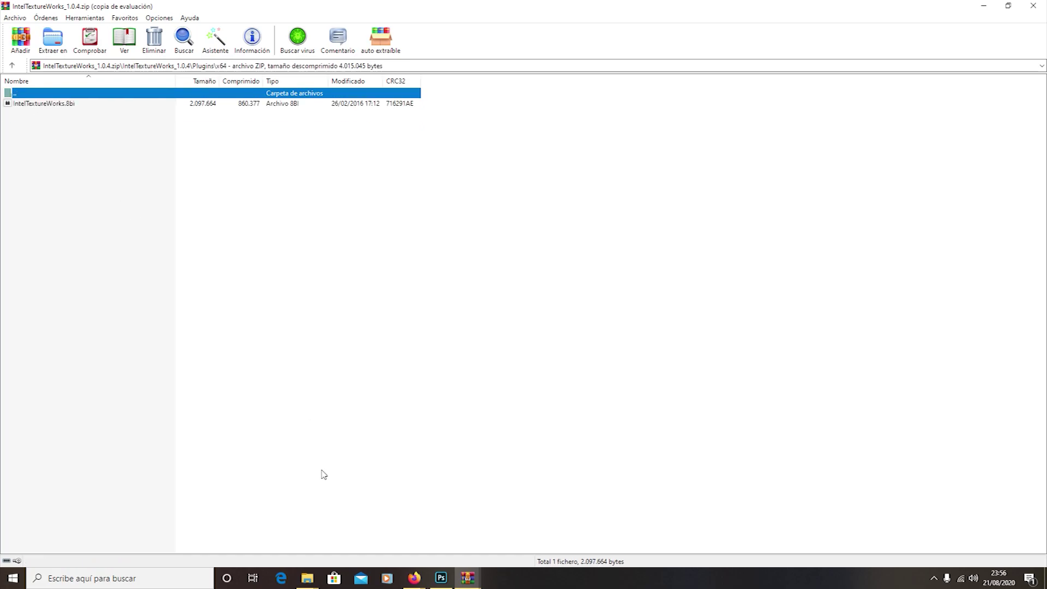
Switch to File Explorer and look through the Adobe Photoshop 2020 program folder.
{"action": "left_click", "coordinate": [308, 578]}
{"action": "mouse_move", "coordinate": [293, 559]}
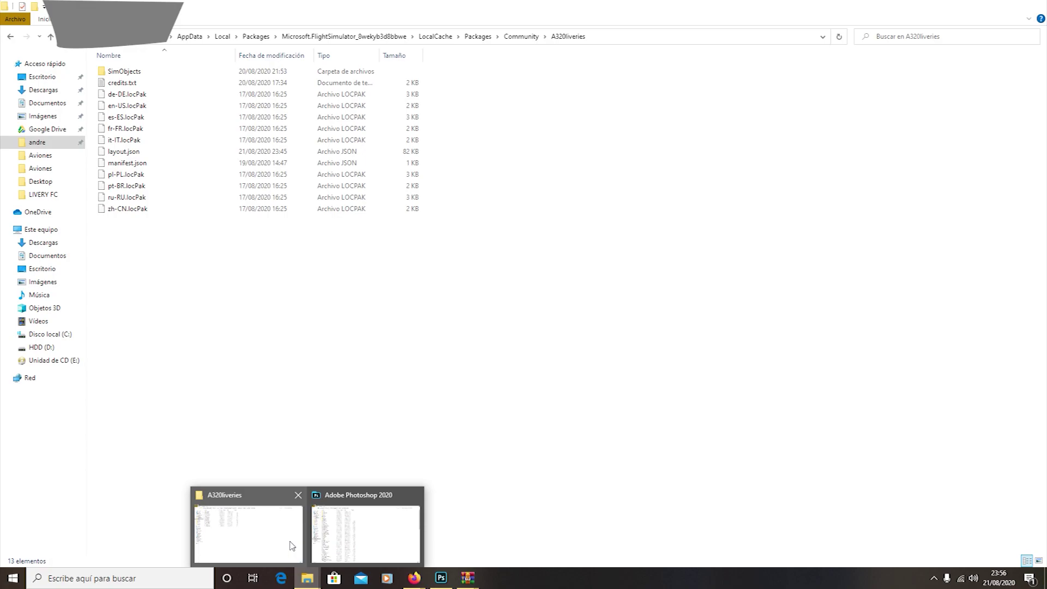
{"action": "left_click", "coordinate": [292, 546]}
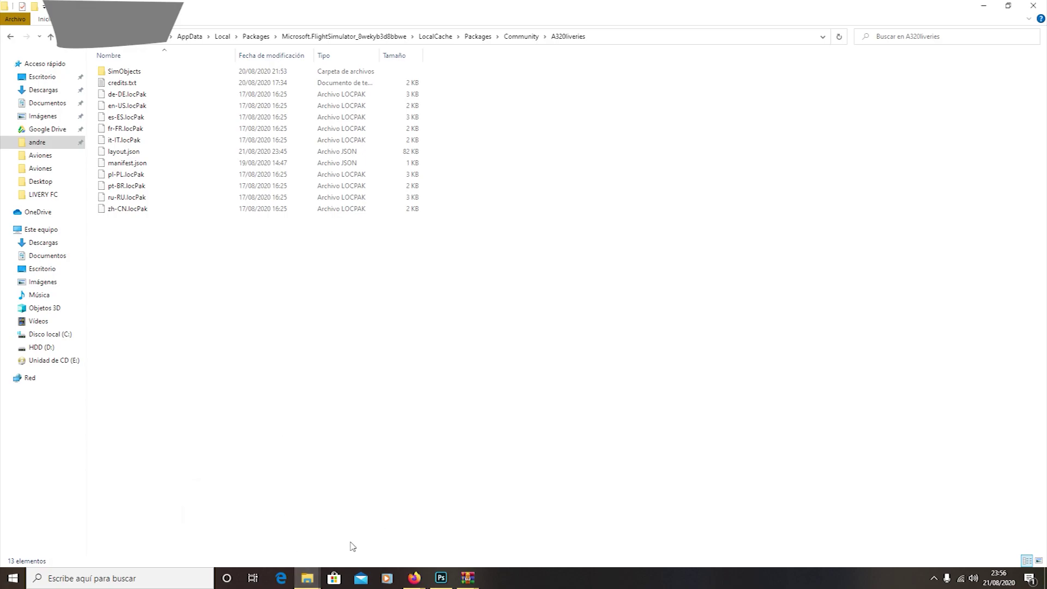
{"action": "mouse_move", "coordinate": [311, 580]}
{"action": "left_click", "coordinate": [321, 549]}
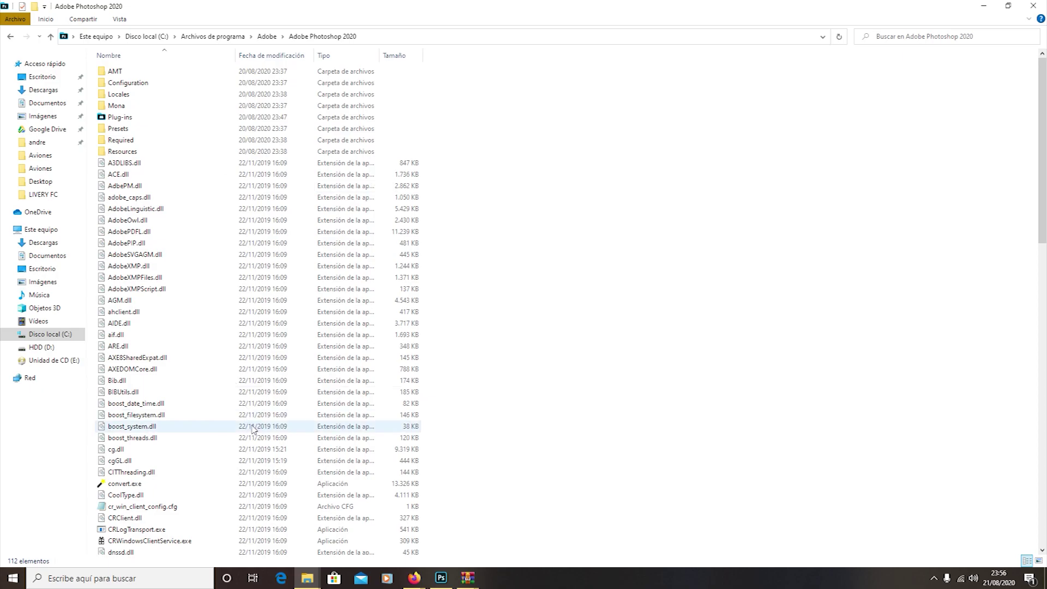
{"action": "scroll", "coordinate": [251, 430], "scroll_direction": "down", "scroll_amount": 9}
{"action": "scroll", "coordinate": [253, 430], "scroll_direction": "up", "scroll_amount": 9}
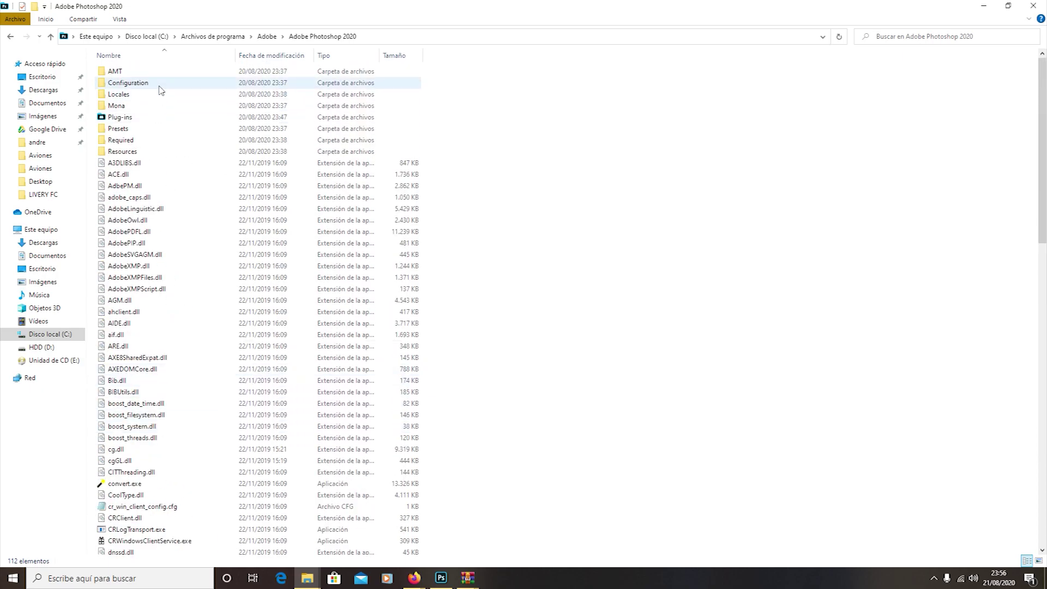
{"action": "mouse_move", "coordinate": [181, 143]}
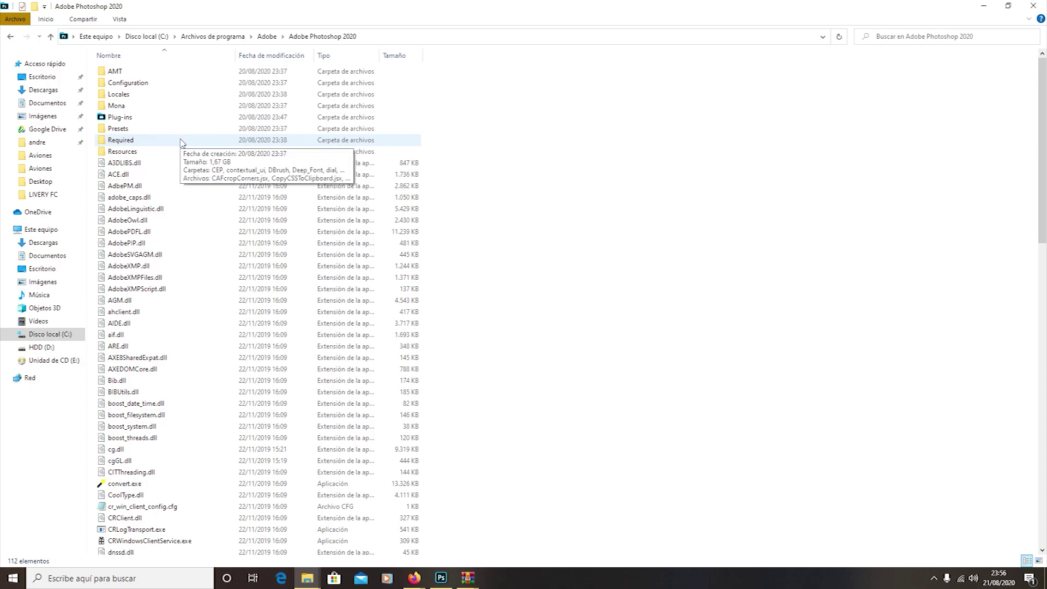
Inspect Photoshop's Plug-ins folder with its File Formats subfolder and the Plug-ins folder inside Required, ending in the Adobe Photoshop 2020 folder.
{"action": "double_click", "coordinate": [154, 118]}
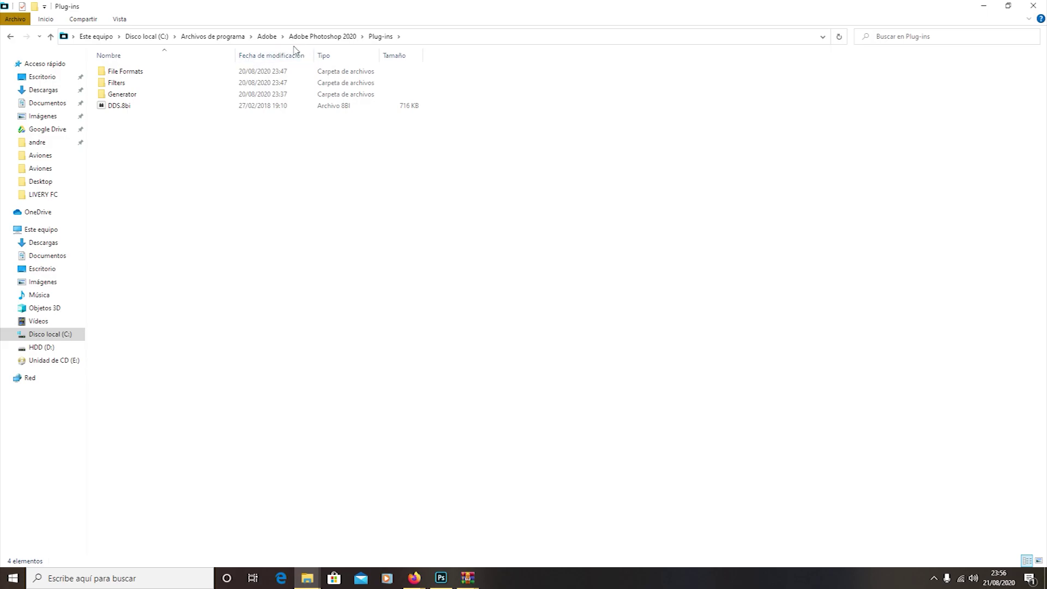
{"action": "left_click", "coordinate": [315, 36]}
{"action": "double_click", "coordinate": [152, 141]}
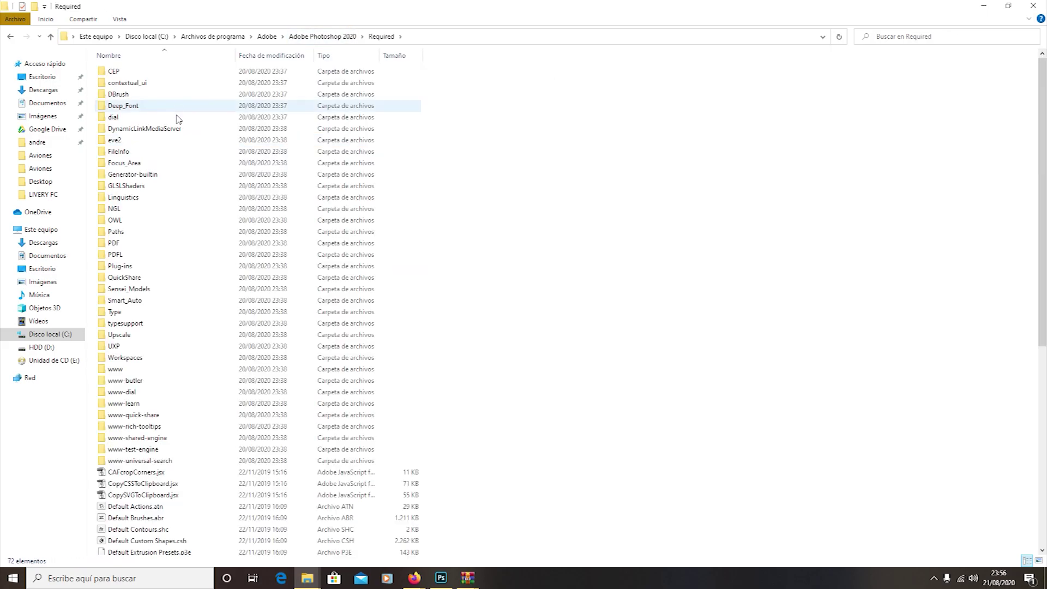
{"action": "double_click", "coordinate": [181, 266]}
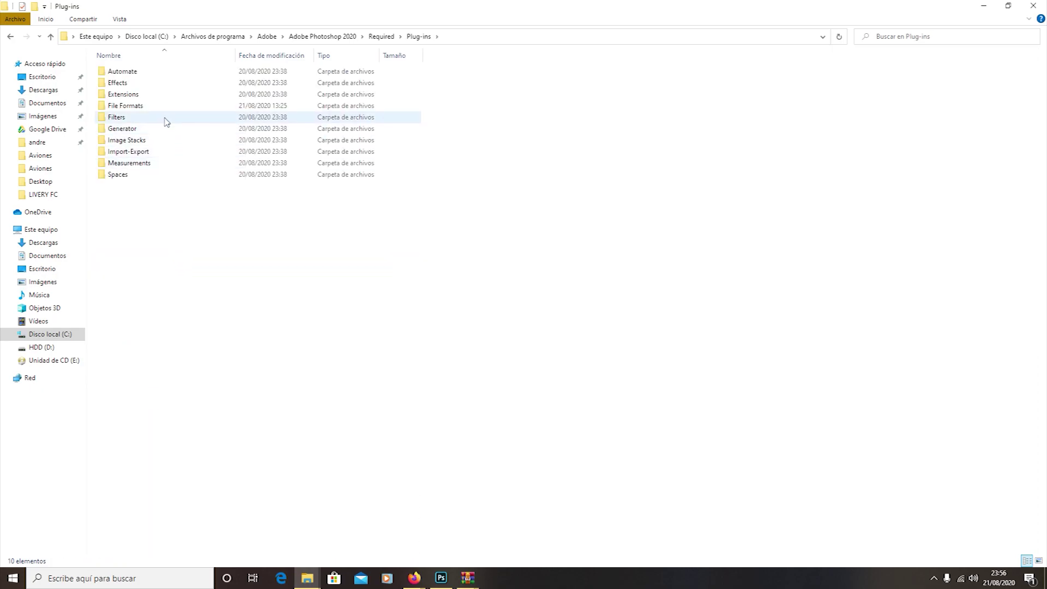
{"action": "left_click", "coordinate": [343, 36]}
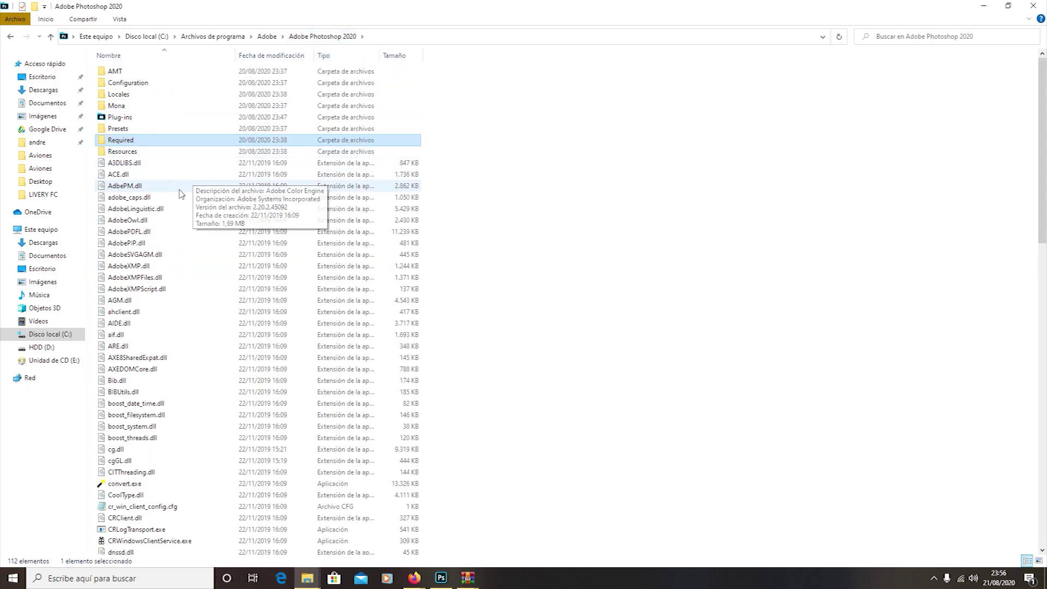
{"action": "double_click", "coordinate": [163, 116]}
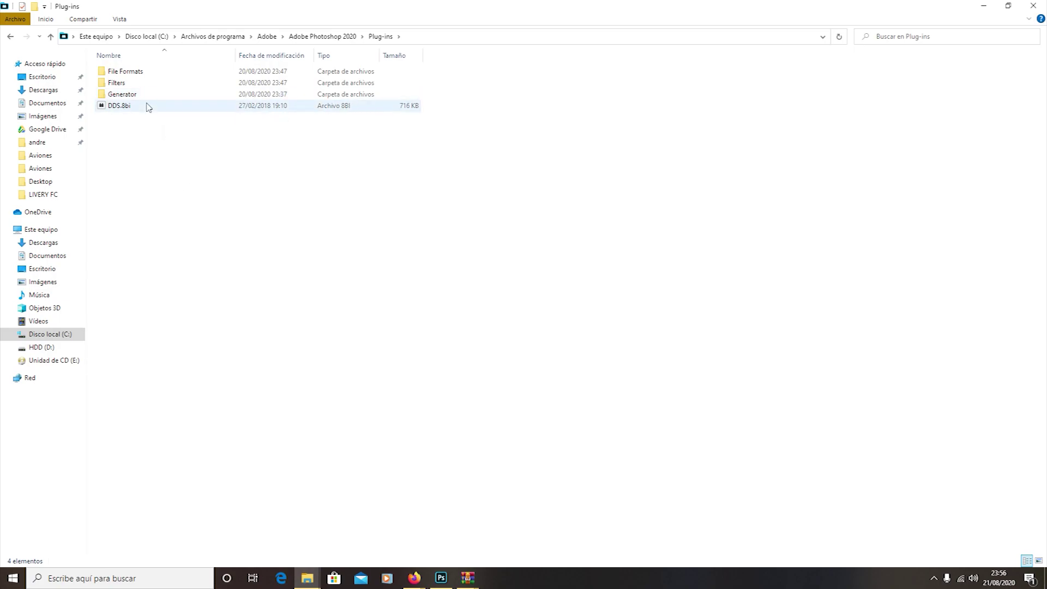
{"action": "double_click", "coordinate": [151, 72]}
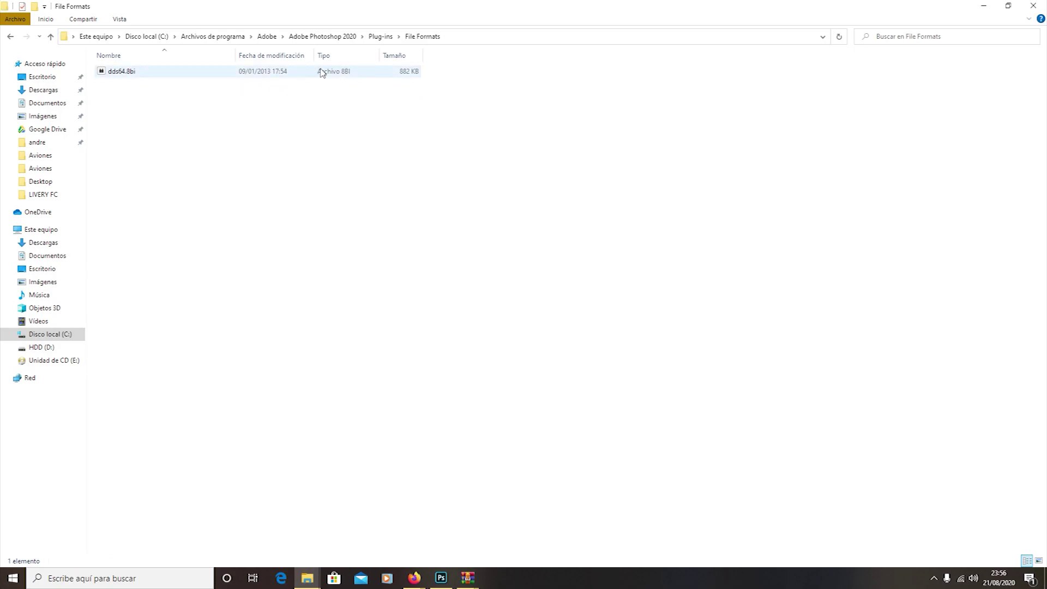
{"action": "left_click", "coordinate": [386, 39]}
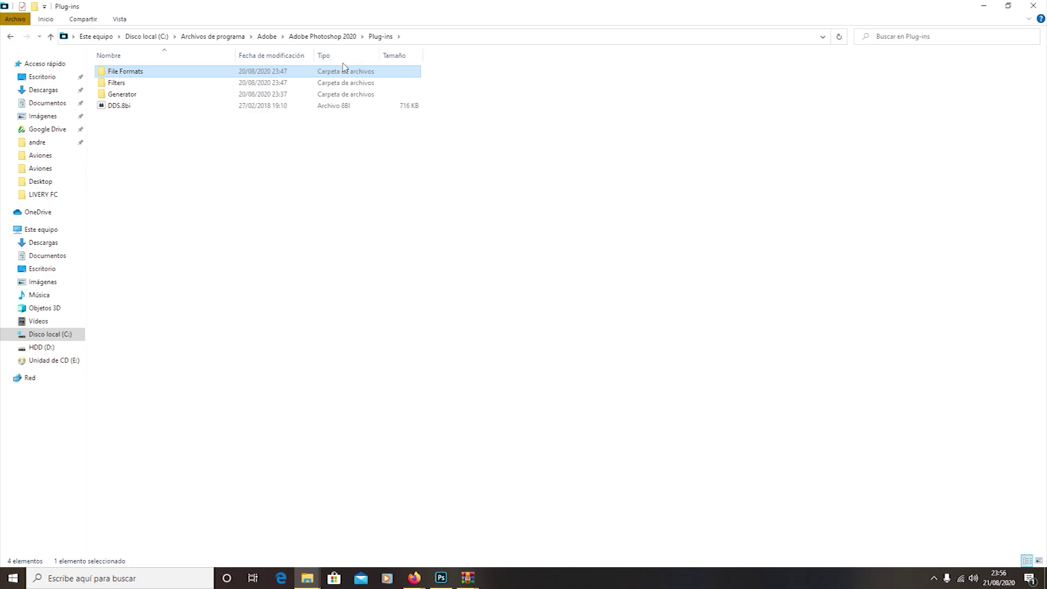
{"action": "left_click", "coordinate": [332, 38]}
Switch to the IntelTextureWorks_1.0.4.zip archive in WinRAR and select the x64 plugin file IntelTextureWorks.8bi.
{"action": "mouse_move", "coordinate": [468, 576]}
{"action": "left_click", "coordinate": [512, 534]}
{"action": "left_click", "coordinate": [416, 534]}
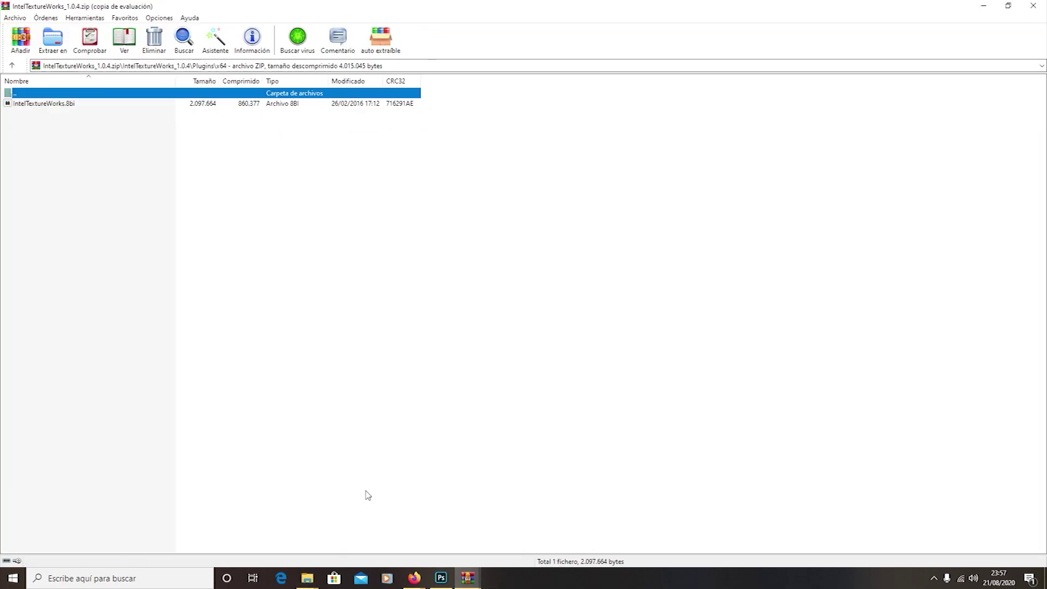
{"action": "left_click", "coordinate": [55, 104]}
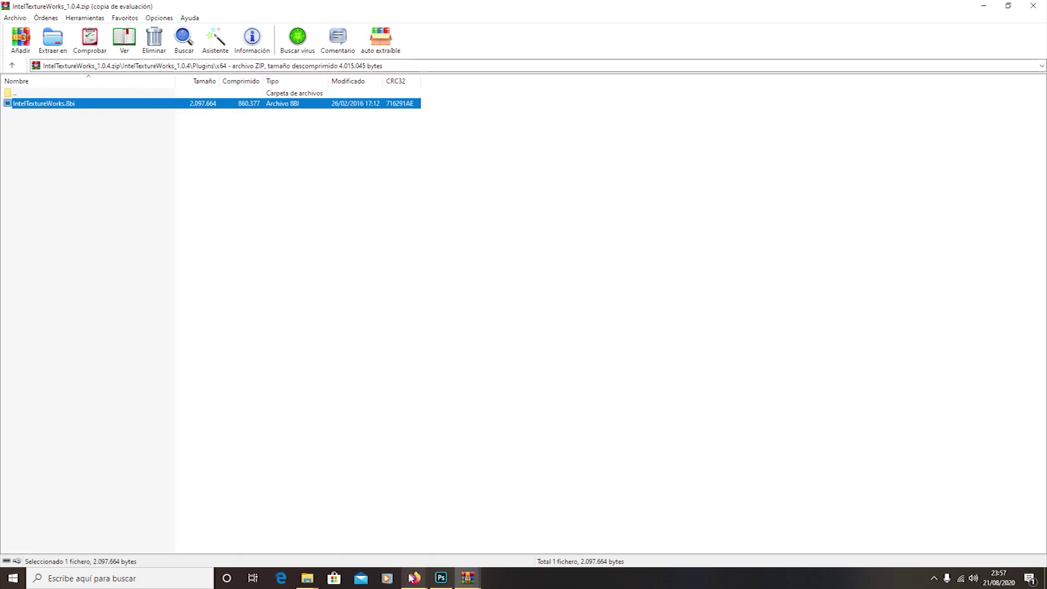
Return to the Photoshop folder in File Explorer and select IntelTextureWorks.8bi in Required\Plug-ins\File Formats.
{"action": "mouse_move", "coordinate": [315, 580]}
{"action": "left_click", "coordinate": [327, 534]}
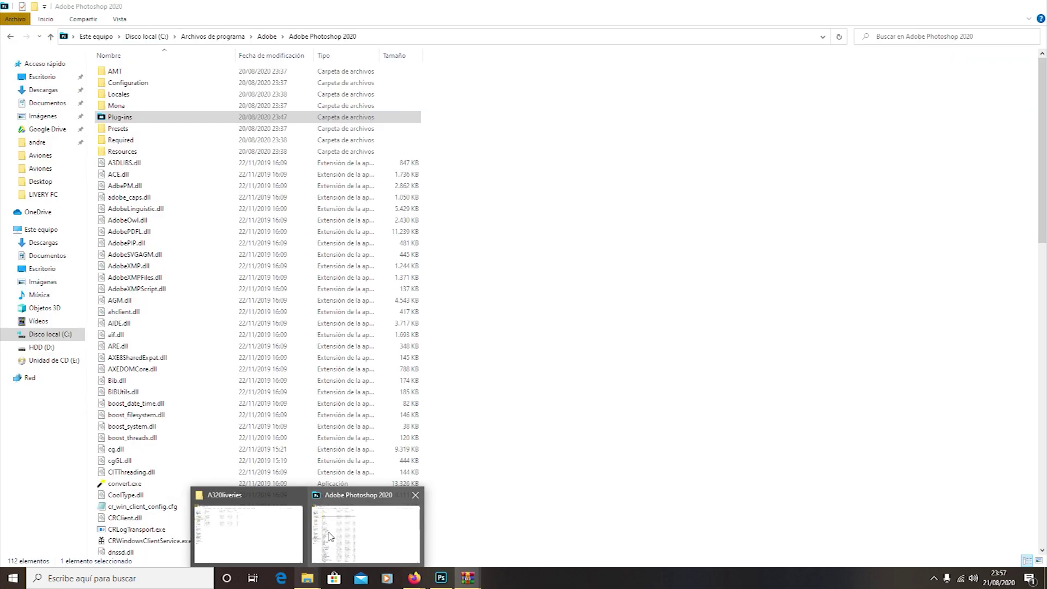
{"action": "double_click", "coordinate": [141, 155]}
{"action": "left_click", "coordinate": [311, 38]}
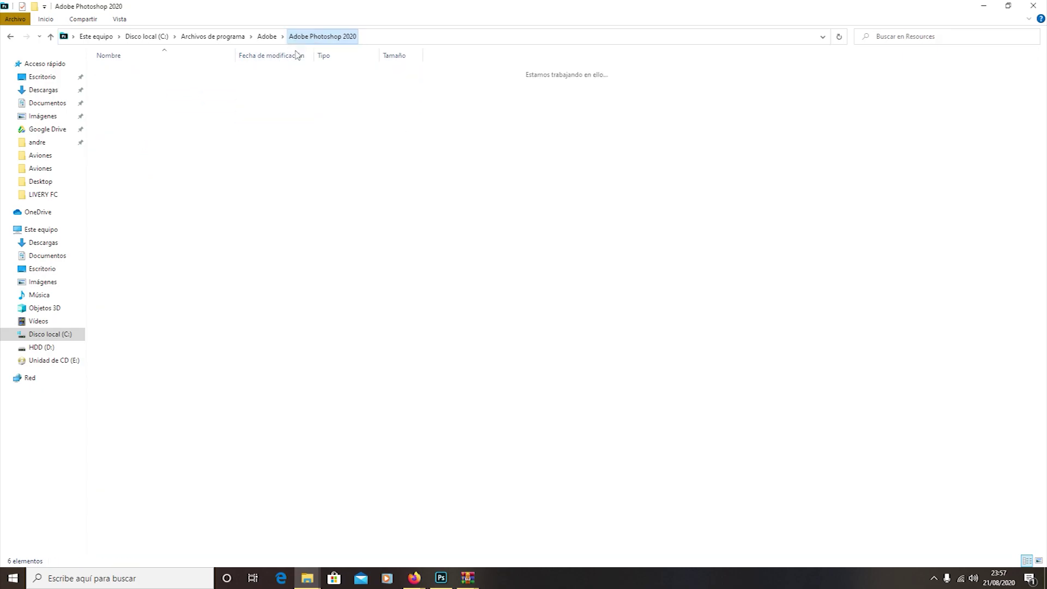
{"action": "double_click", "coordinate": [153, 140]}
{"action": "left_click", "coordinate": [242, 140]}
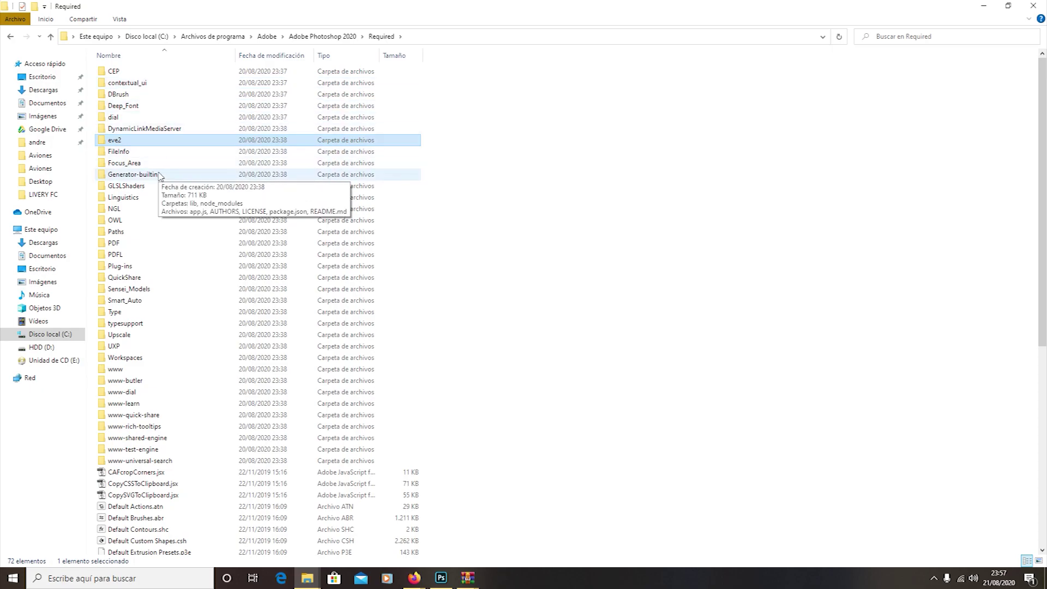
{"action": "double_click", "coordinate": [164, 266]}
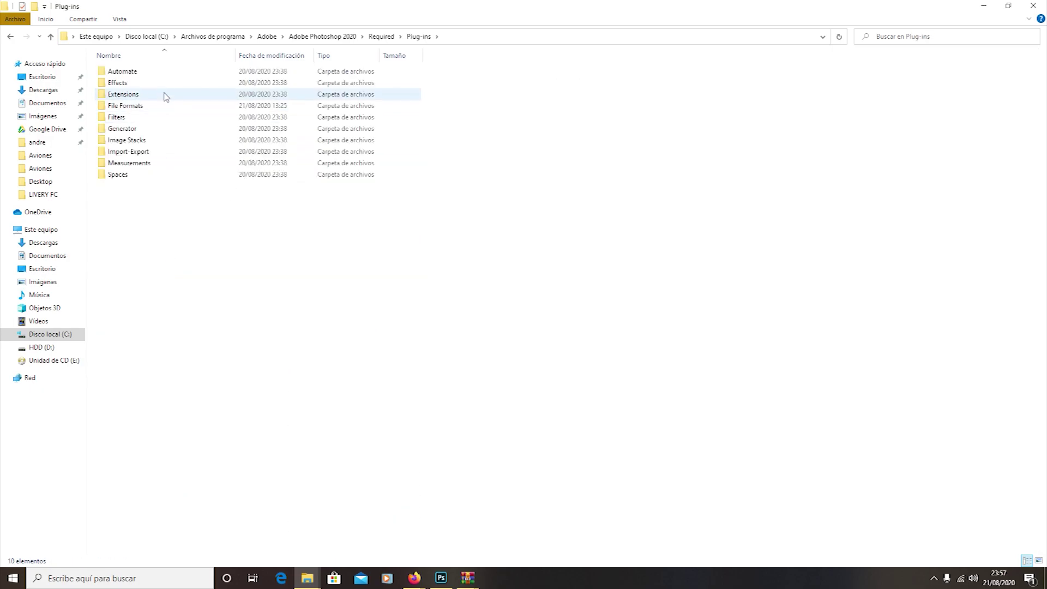
{"action": "double_click", "coordinate": [167, 107]}
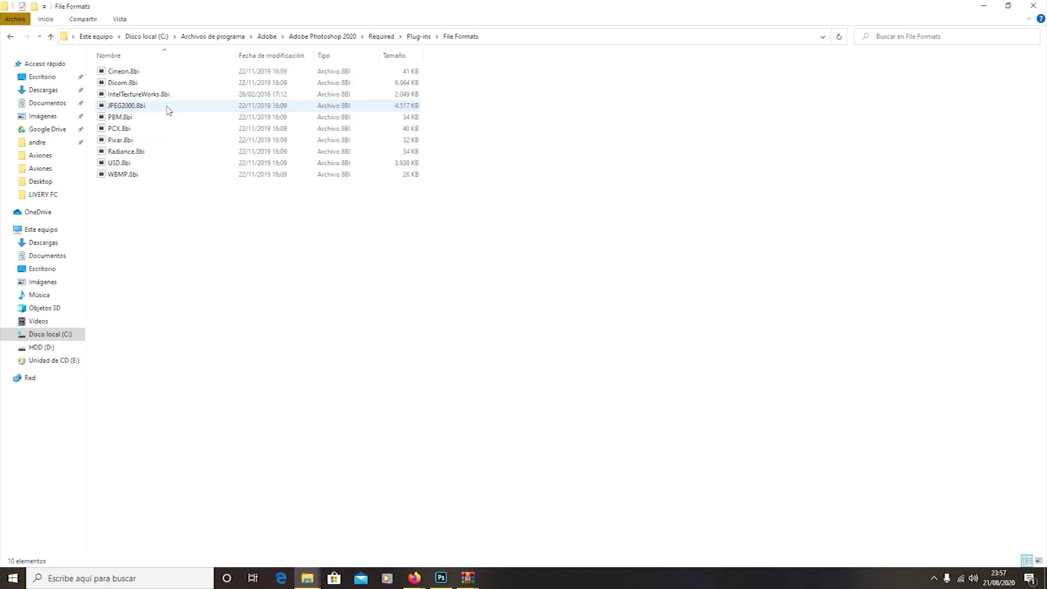
{"action": "left_click", "coordinate": [146, 95]}
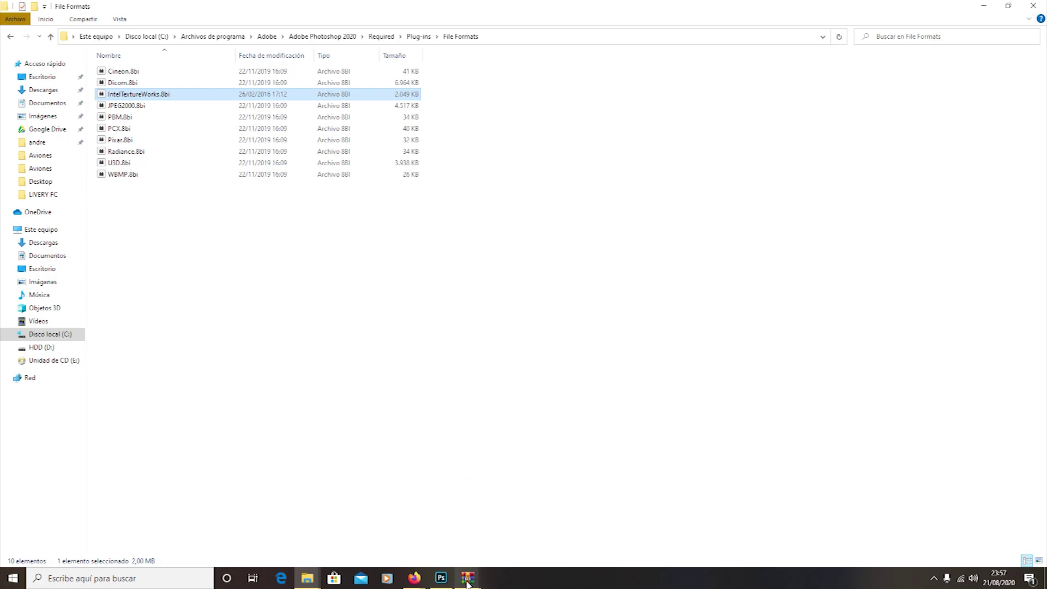
Switch to the IntelTextureWorks_1.0.4.zip archive in WinRAR, go up to its IntelTextureWorks_1.0.4 folder and open PhotoshopScripts.
{"action": "mouse_move", "coordinate": [468, 578]}
{"action": "mouse_move", "coordinate": [513, 556]}
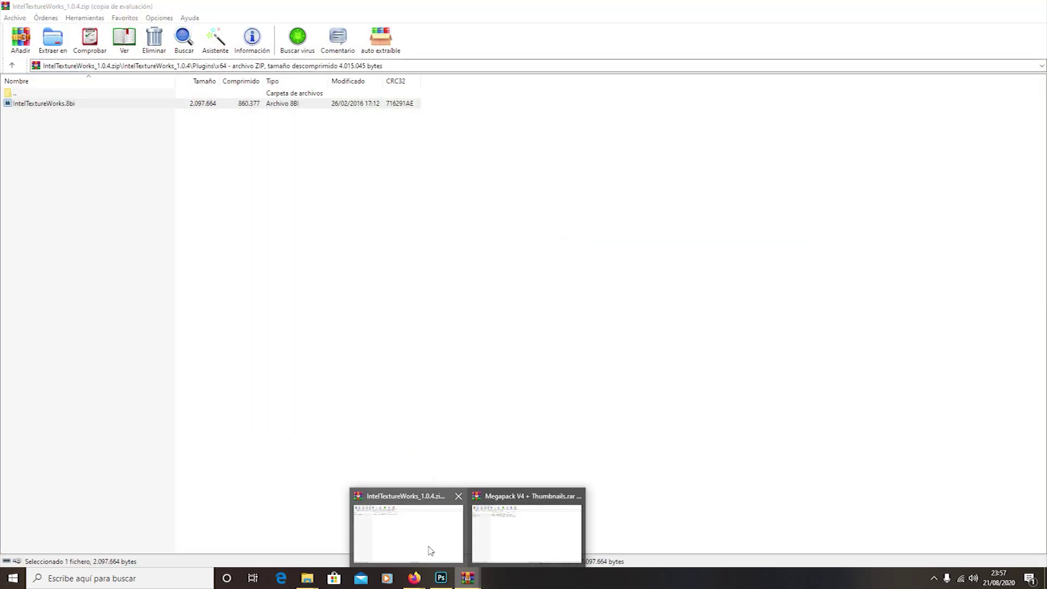
{"action": "left_click", "coordinate": [429, 550]}
{"action": "left_click", "coordinate": [53, 136]}
{"action": "double_click", "coordinate": [27, 97]}
{"action": "double_click", "coordinate": [27, 96]}
{"action": "left_click", "coordinate": [50, 107]}
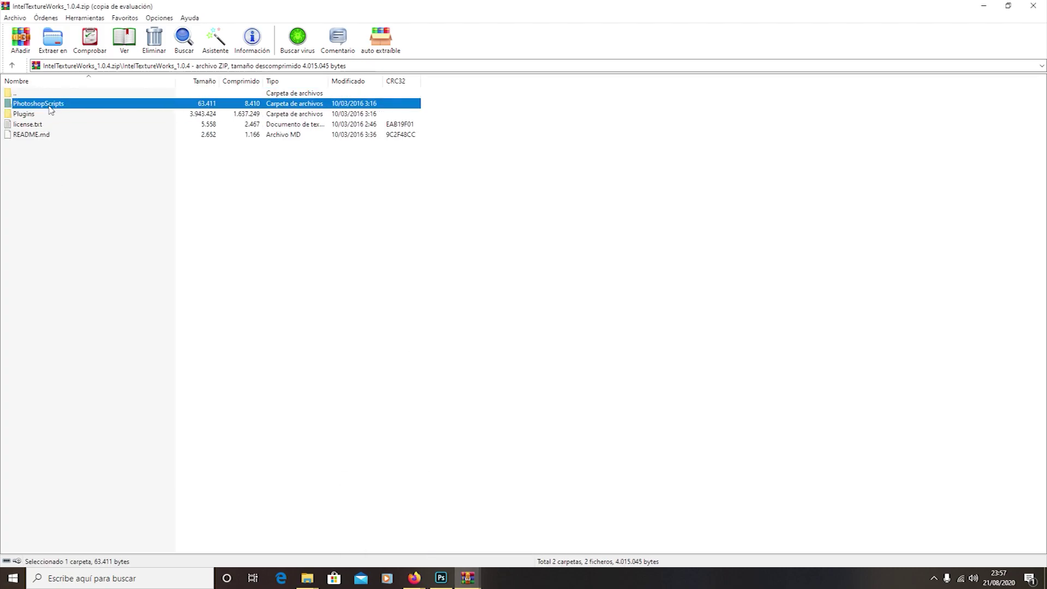
{"action": "double_click", "coordinate": [68, 106]}
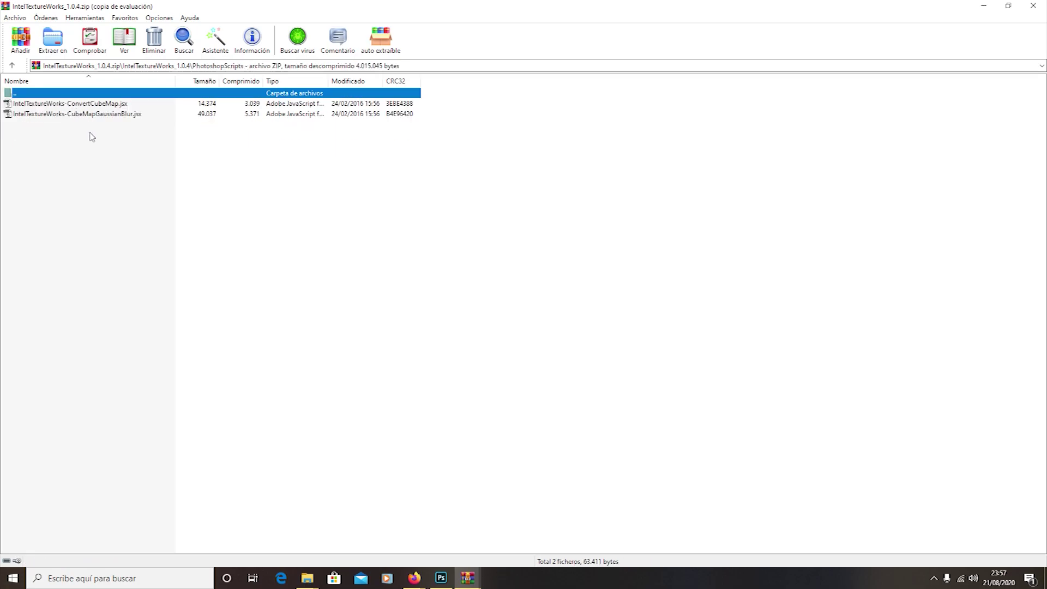
In File Explorer, select IntelTextureWorks-ConvertCubeMap.jsx in Photoshop's Presets\Scripts folder and go back up to the Adobe folder.
{"action": "left_click", "coordinate": [308, 577]}
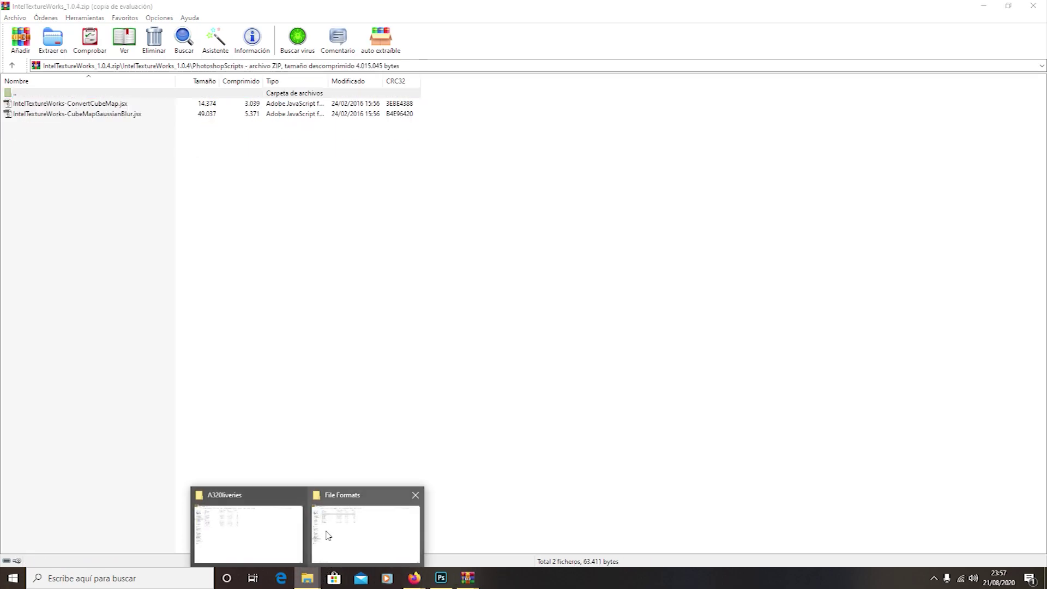
{"action": "left_click", "coordinate": [344, 540]}
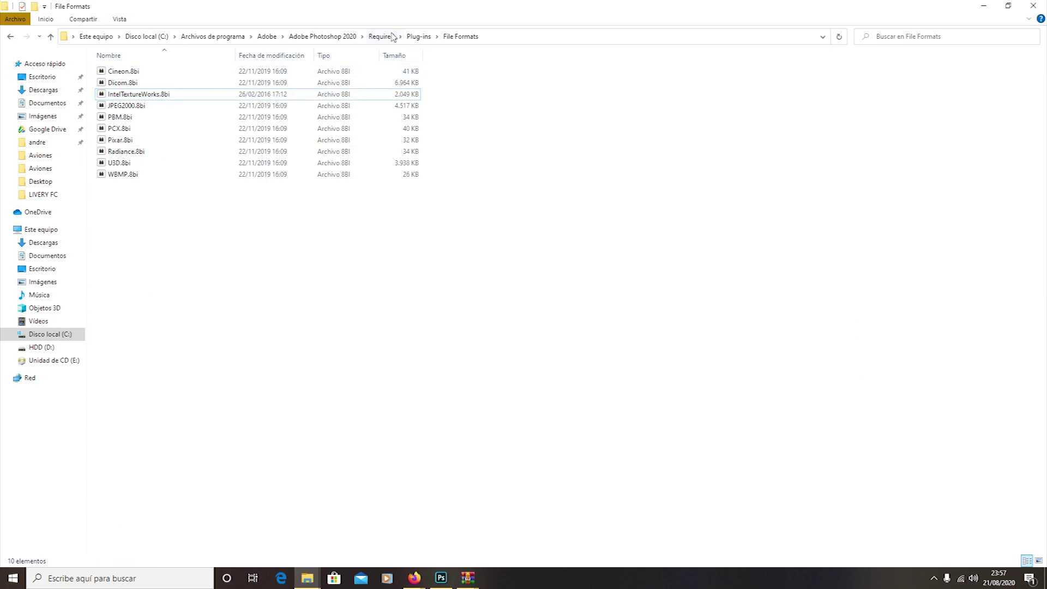
{"action": "left_click", "coordinate": [351, 38]}
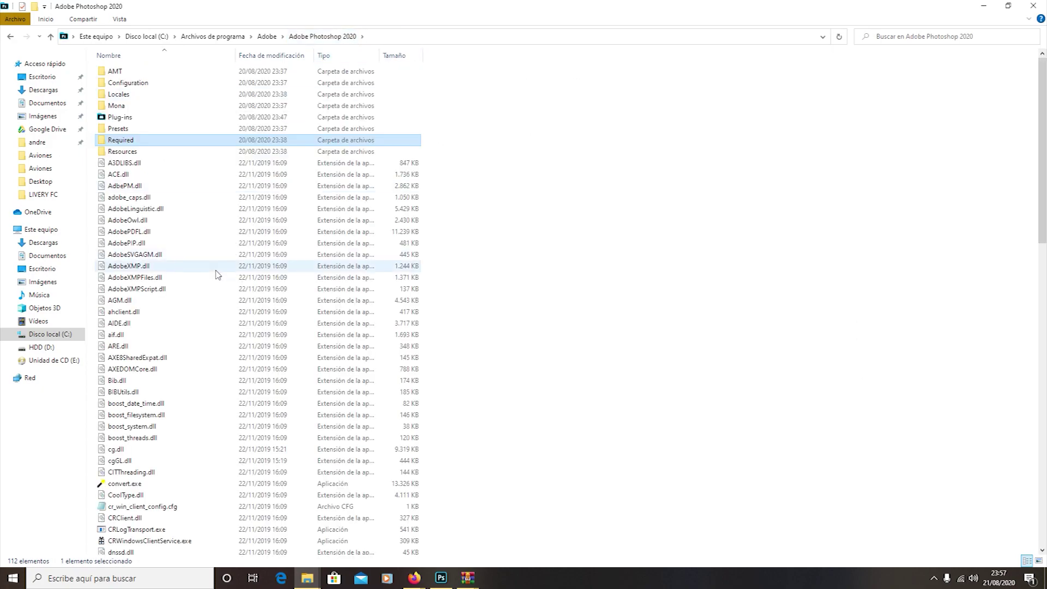
{"action": "left_click", "coordinate": [142, 153]}
{"action": "left_click", "coordinate": [148, 130]}
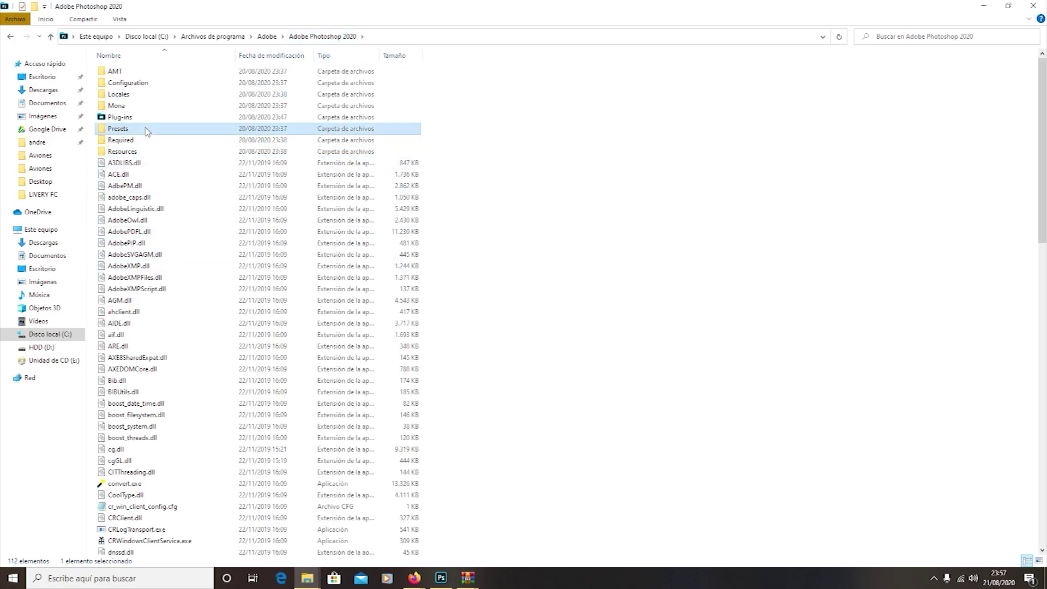
{"action": "double_click", "coordinate": [140, 129]}
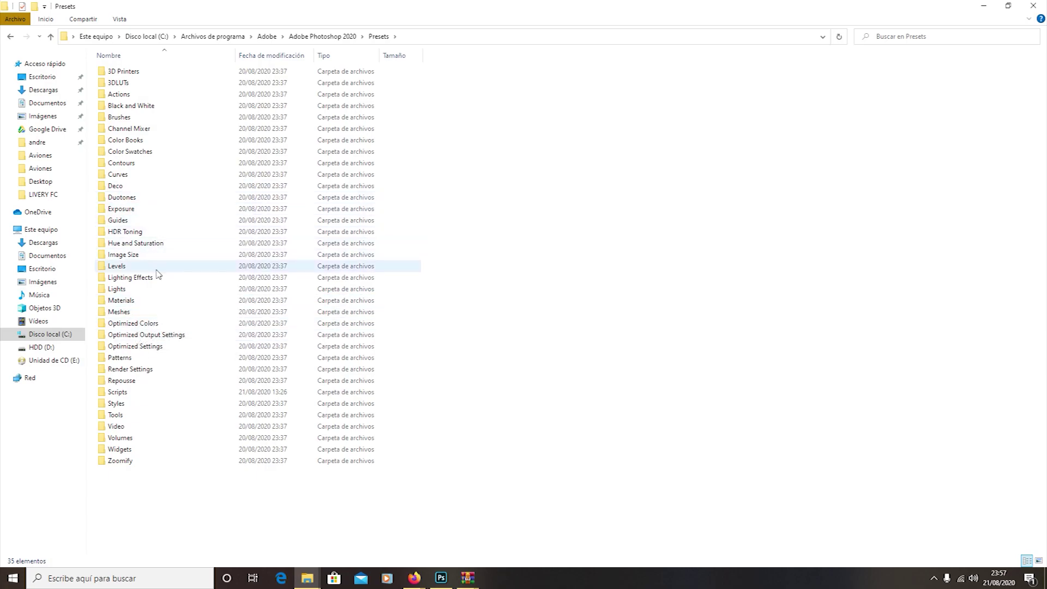
{"action": "double_click", "coordinate": [136, 392]}
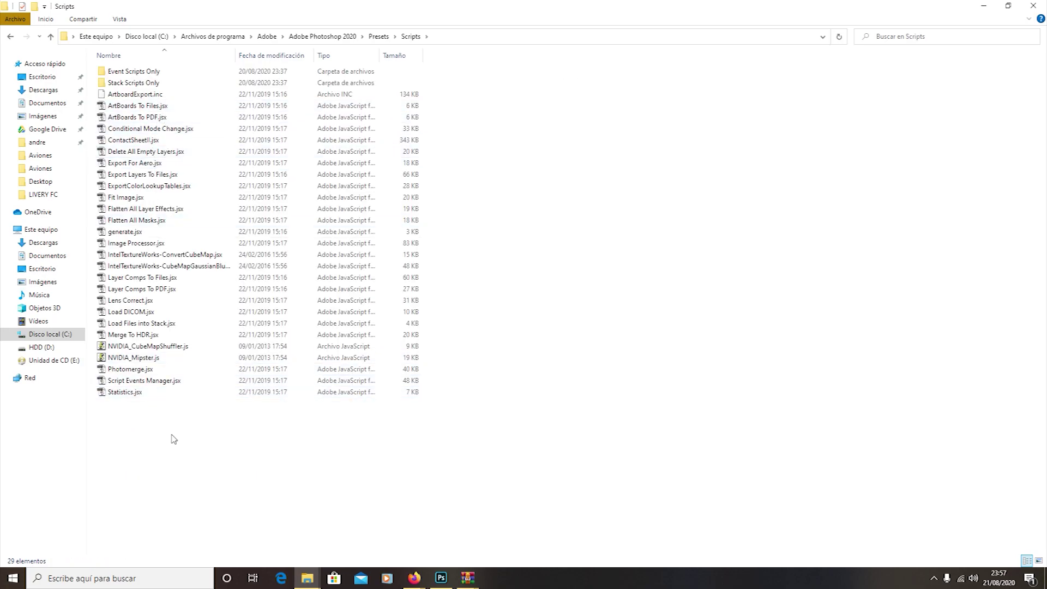
{"action": "left_click", "coordinate": [158, 255]}
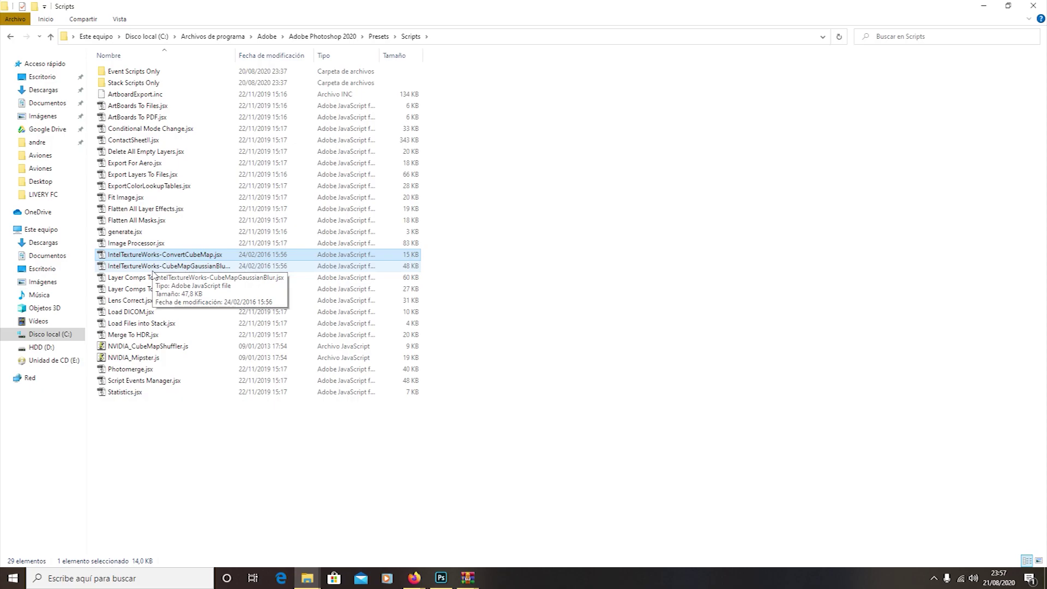
{"action": "left_click", "coordinate": [344, 36]}
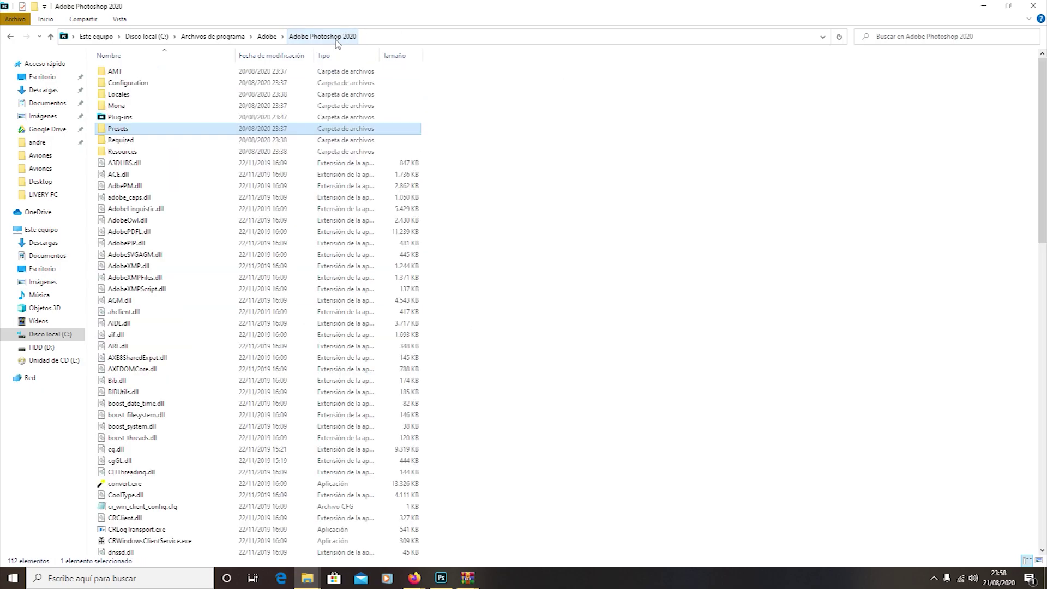
{"action": "left_click", "coordinate": [266, 36]}
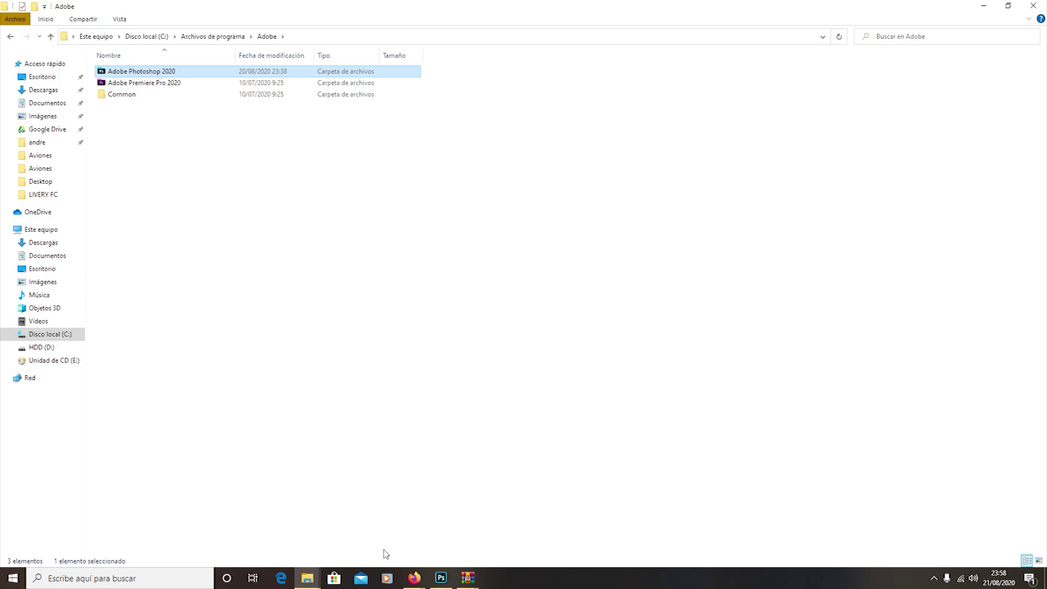
Switch to the A320liveries folder window and open SimObjects\Airplanes\Asobo_A320_NEO\TEXTURE.IBERIA.
{"action": "mouse_move", "coordinate": [308, 577]}
{"action": "left_click", "coordinate": [266, 537]}
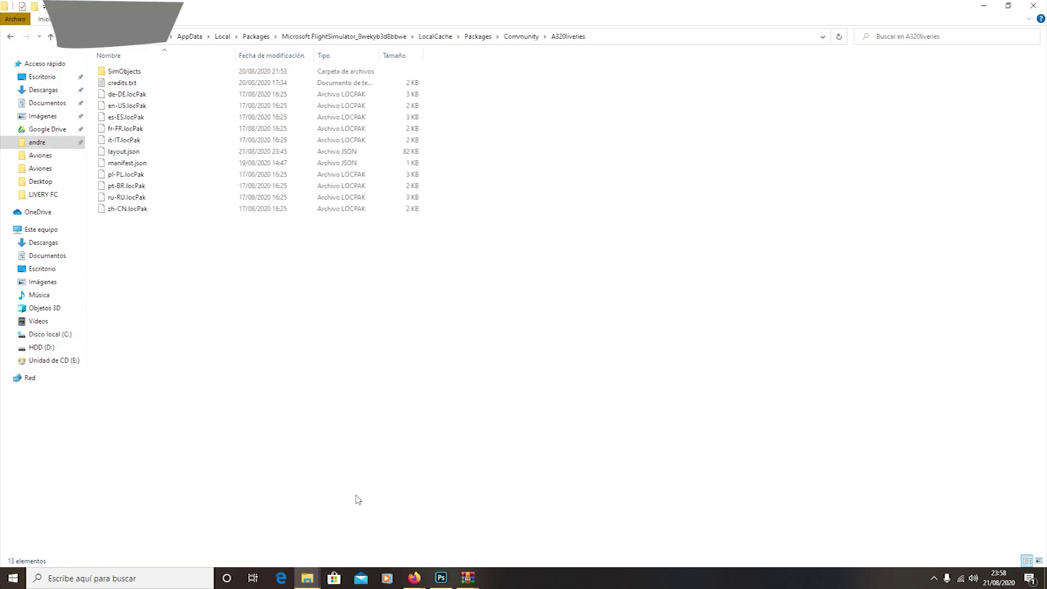
{"action": "double_click", "coordinate": [184, 76]}
{"action": "double_click", "coordinate": [185, 77]}
{"action": "double_click", "coordinate": [185, 76]}
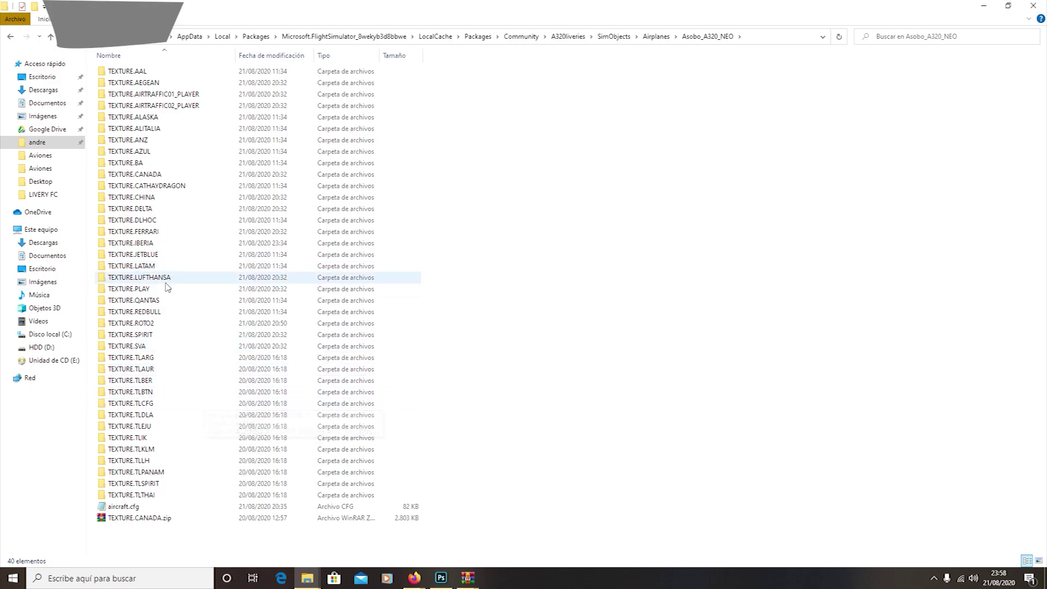
{"action": "double_click", "coordinate": [164, 243]}
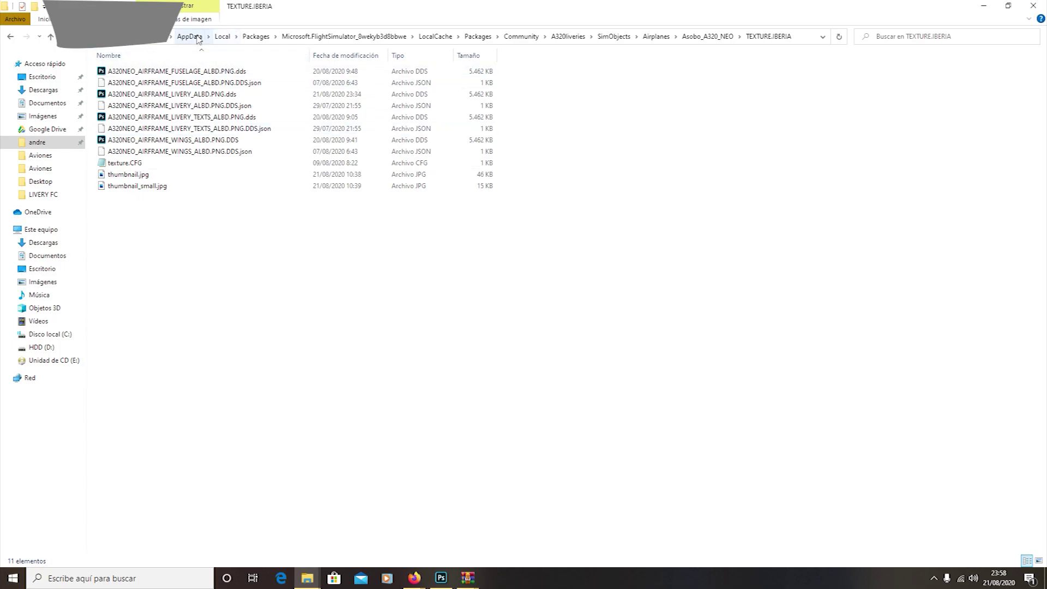
Display the TEXTURE.IBERIA files as large icons and go through the fuselage, livery, livery texts and wings DDS textures.
{"action": "left_click", "coordinate": [112, 19]}
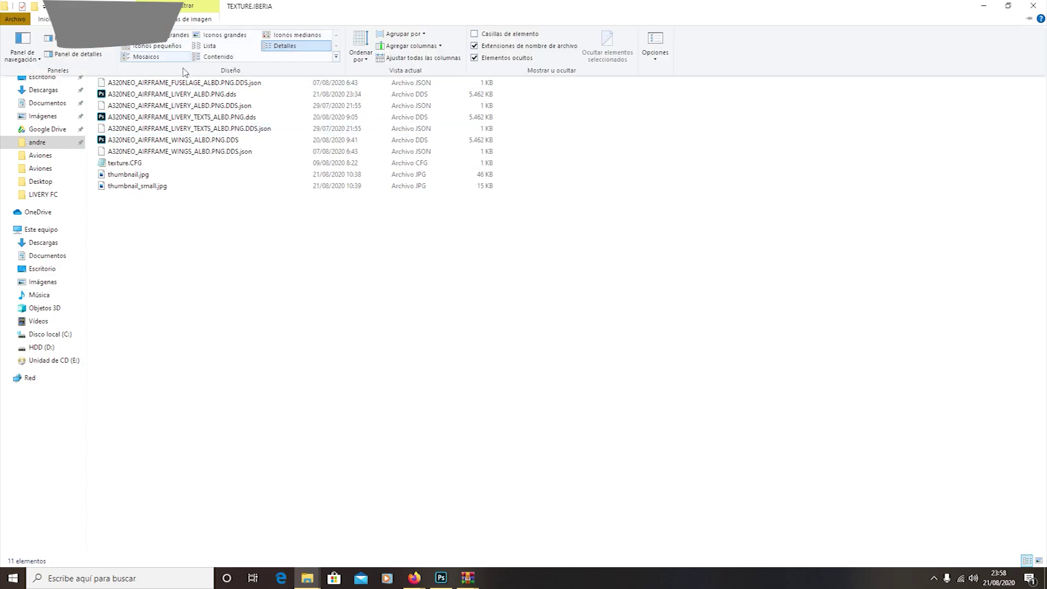
{"action": "left_click", "coordinate": [238, 36]}
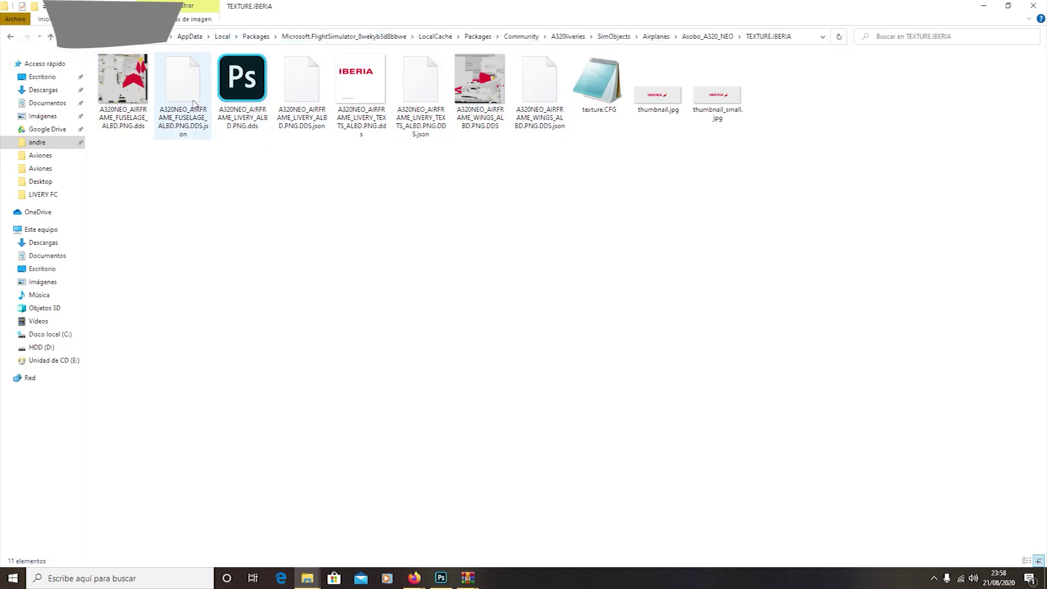
{"action": "left_click", "coordinate": [146, 129]}
{"action": "left_click", "coordinate": [240, 93]}
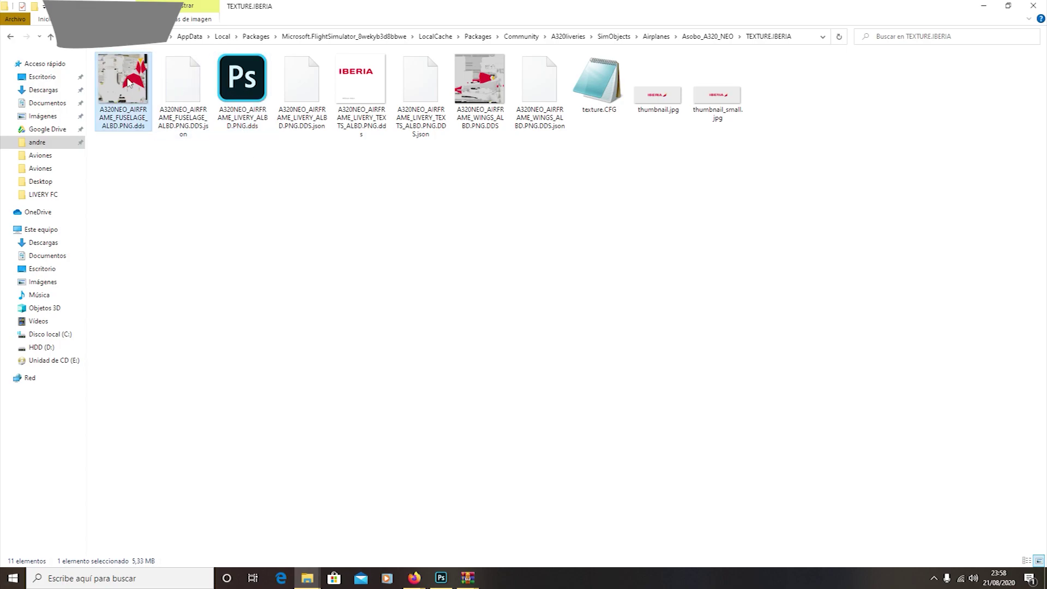
{"action": "left_click", "coordinate": [360, 93]}
{"action": "left_click", "coordinate": [459, 107]}
{"action": "left_click", "coordinate": [360, 86]}
{"action": "left_click", "coordinate": [476, 98]}
{"action": "left_click", "coordinate": [365, 194]}
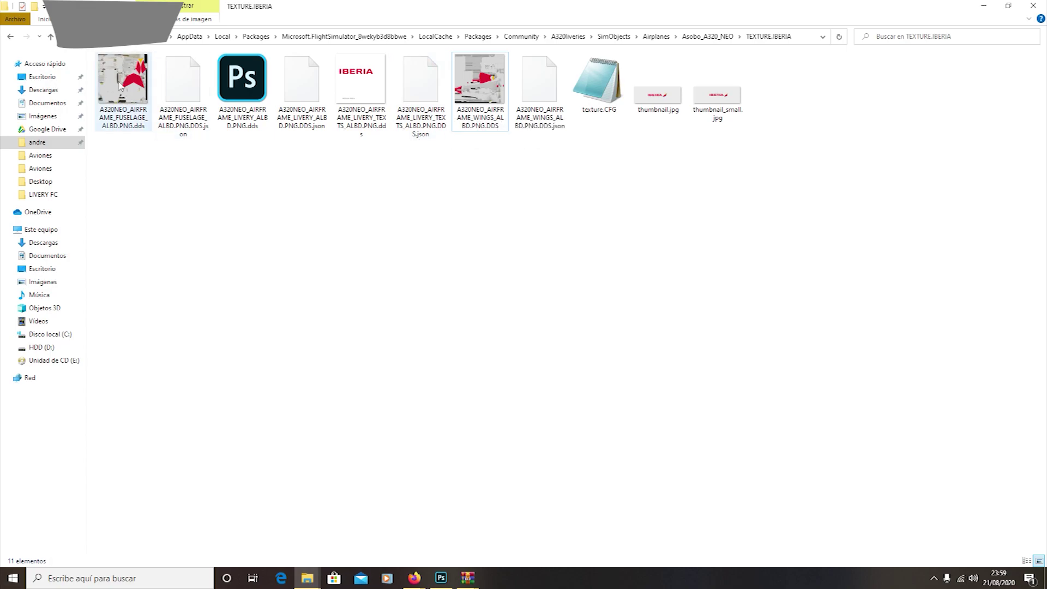
Examine which DDS textures and matching JSON files the TEXTURE.IBERIA folder holds for the fuselage, livery, livery texts and wings.
{"action": "left_click", "coordinate": [135, 90]}
{"action": "left_click", "coordinate": [243, 87]}
{"action": "left_click", "coordinate": [347, 105]}
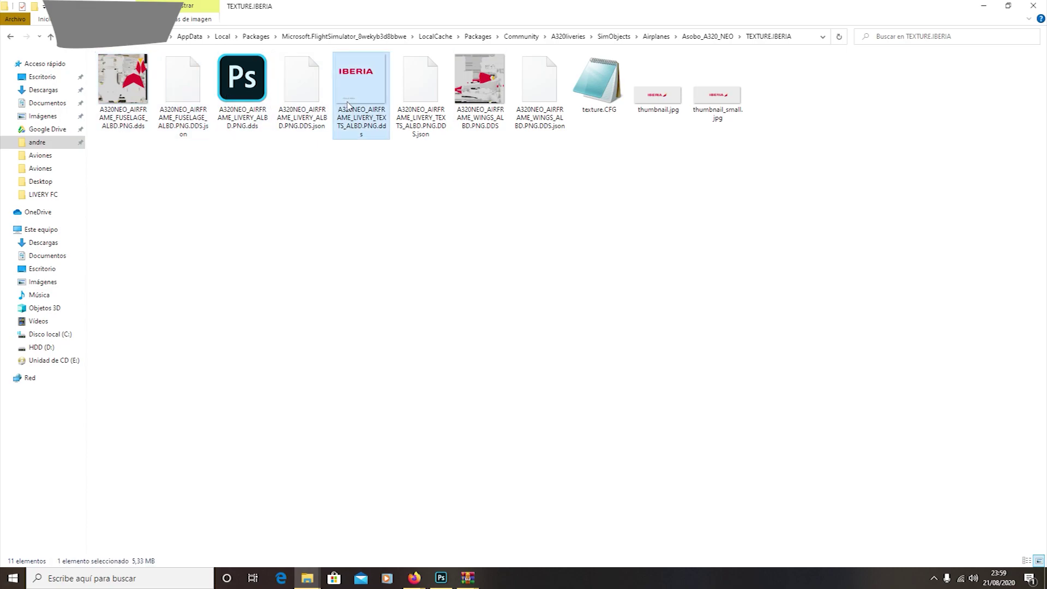
{"action": "left_click", "coordinate": [472, 101]}
{"action": "left_click", "coordinate": [182, 101]}
{"action": "left_click", "coordinate": [294, 109]}
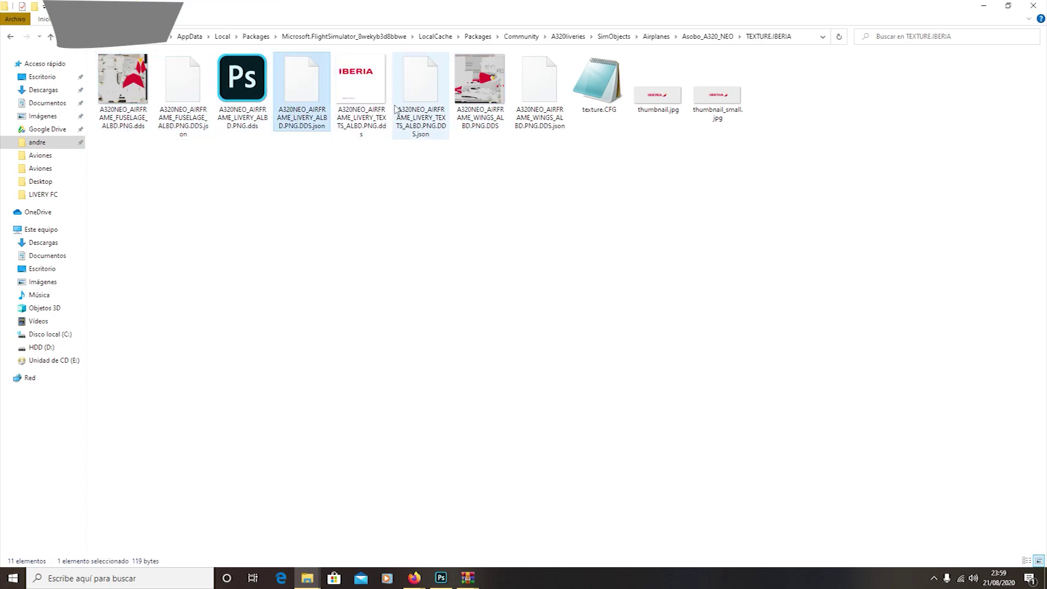
{"action": "left_click", "coordinate": [420, 101]}
{"action": "left_click", "coordinate": [537, 106]}
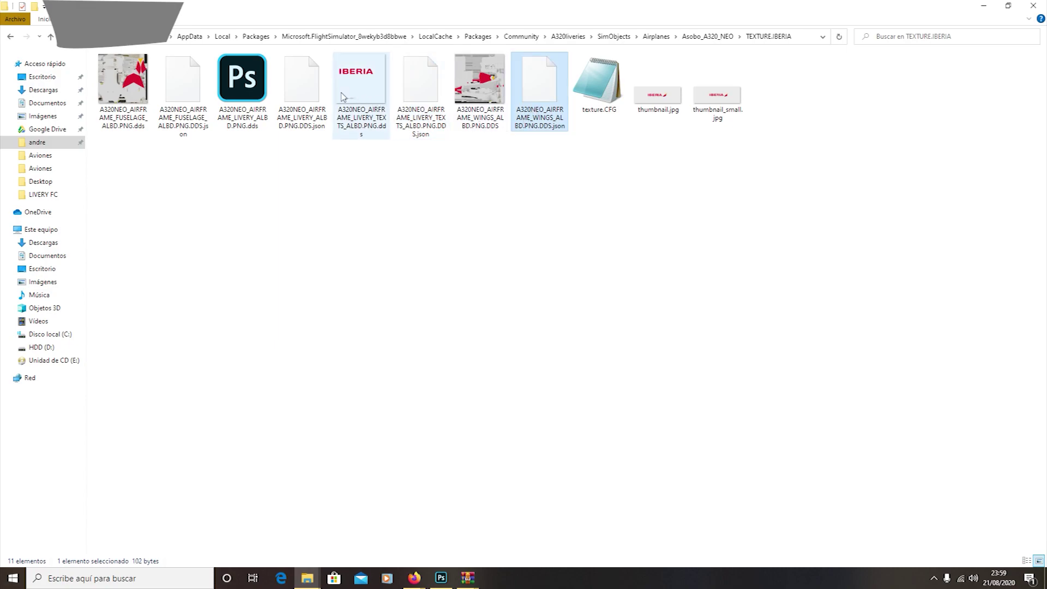
{"action": "left_click", "coordinate": [337, 251]}
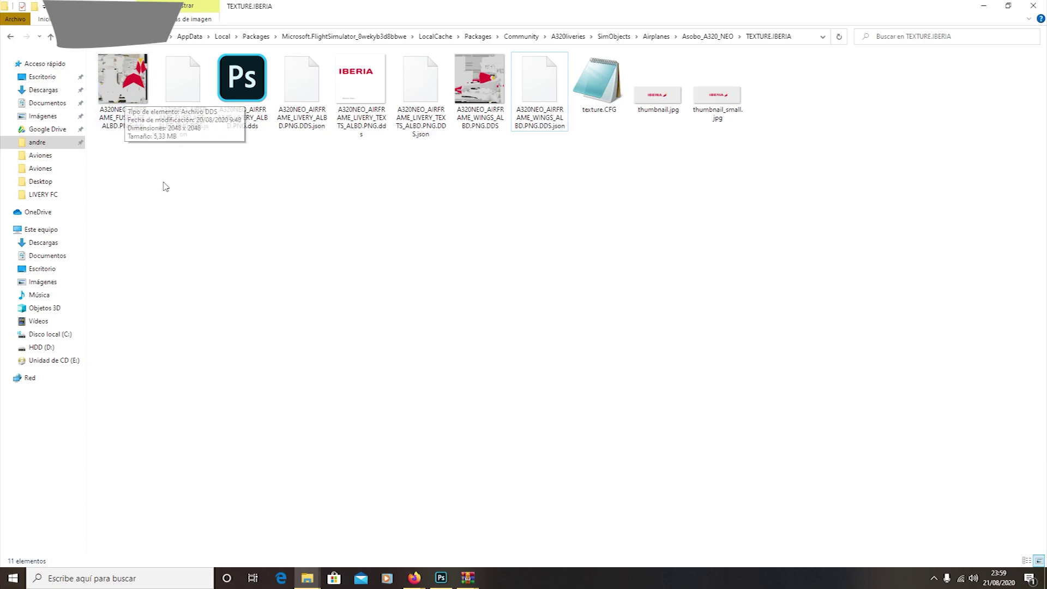
{"action": "left_click", "coordinate": [246, 101]}
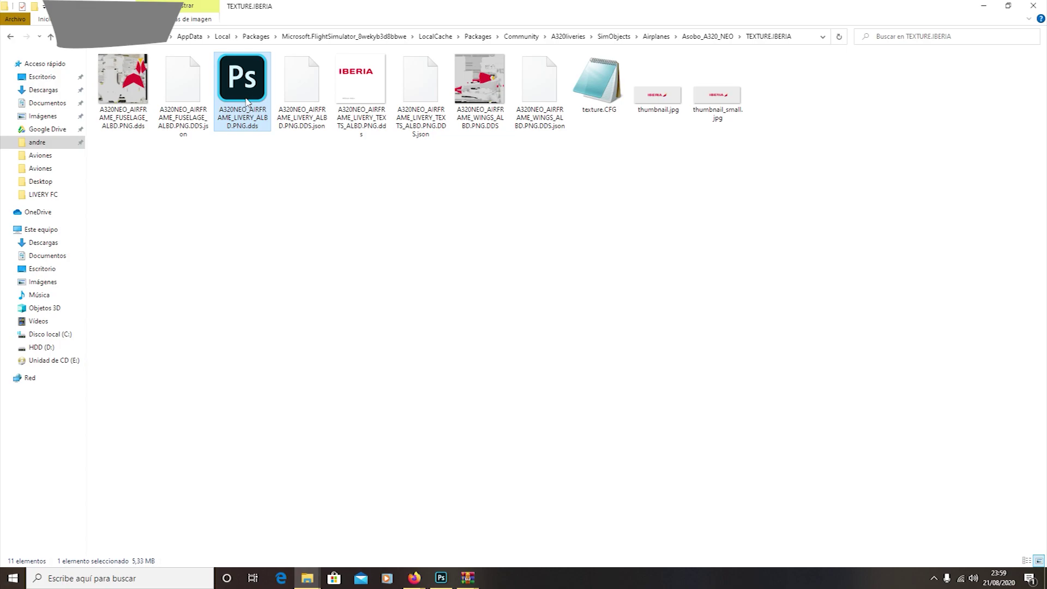
{"action": "left_click", "coordinate": [475, 96]}
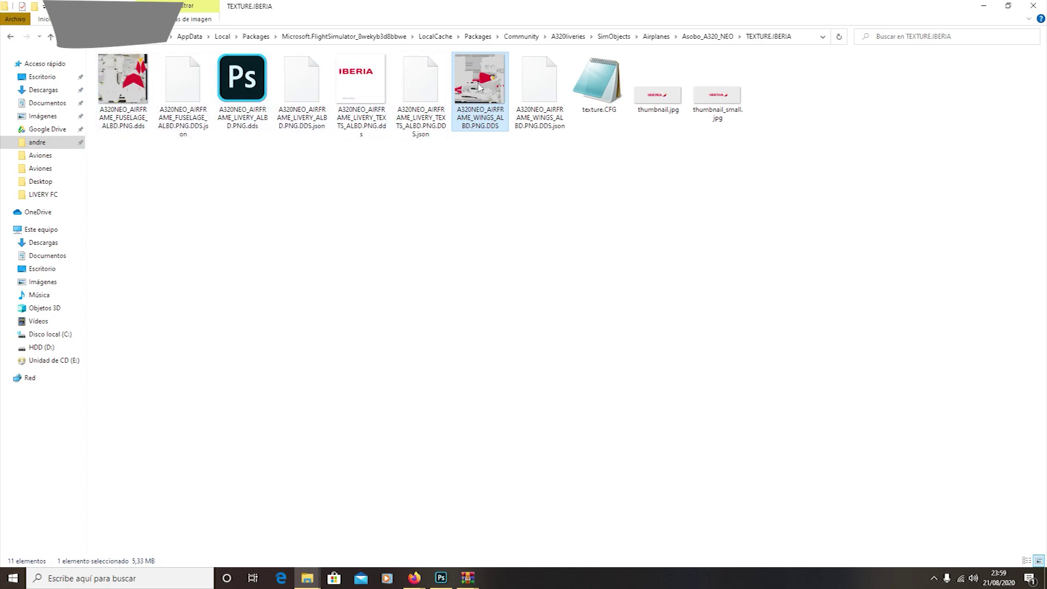
{"action": "left_click", "coordinate": [368, 93]}
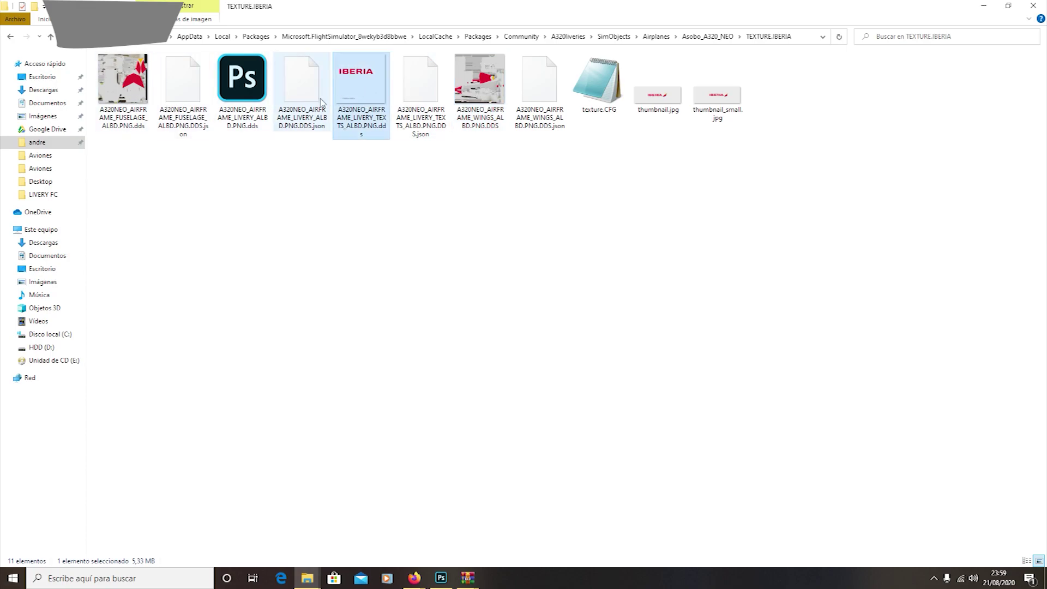
Open A320NEO_AIRFRAME_FUSELAGE_ALBD.PNG.dds in Photoshop without loading its mip-maps into separate layers.
{"action": "double_click", "coordinate": [132, 100]}
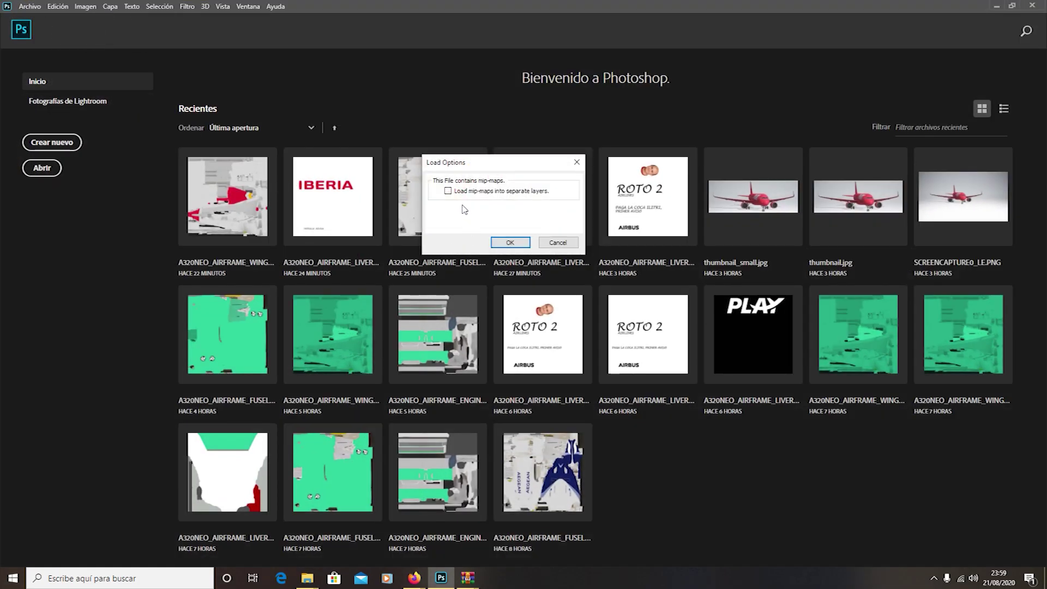
{"action": "left_click_drag", "start_coordinate": [466, 163], "coordinate": [443, 201]}
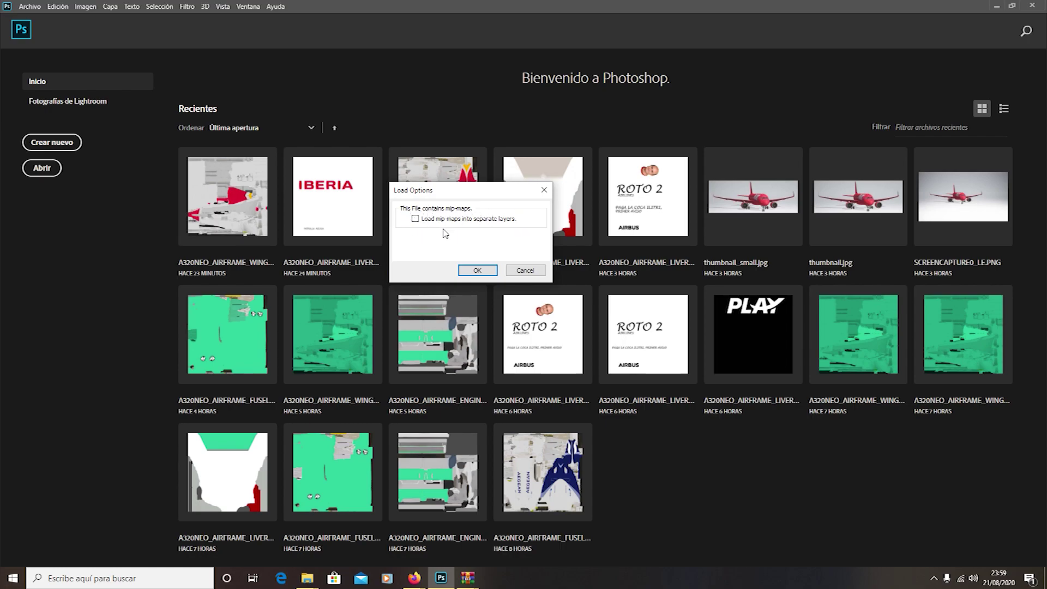
{"action": "left_click", "coordinate": [474, 270]}
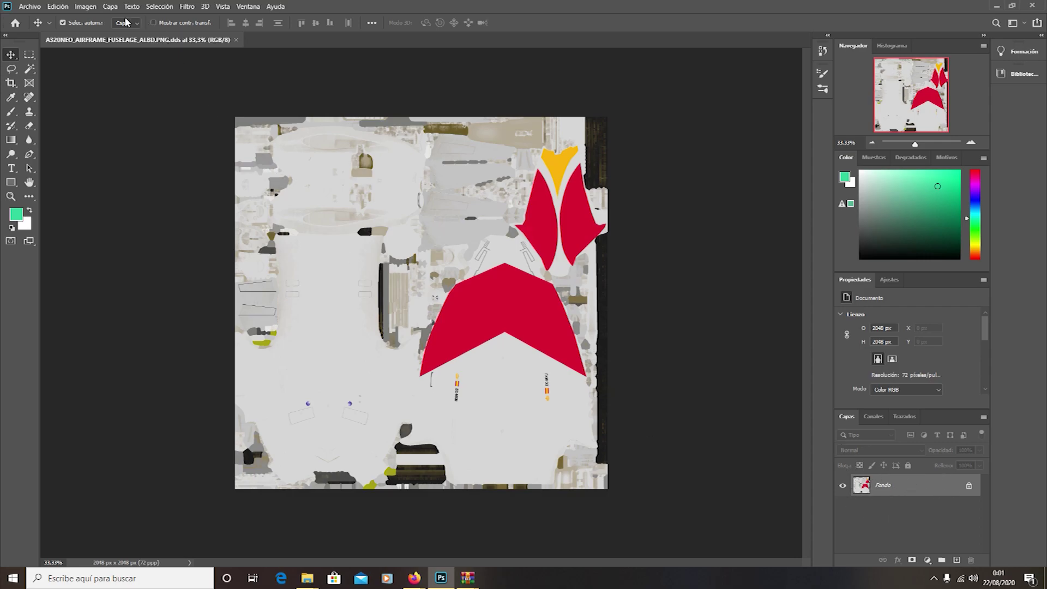
{"action": "left_click", "coordinate": [111, 7]}
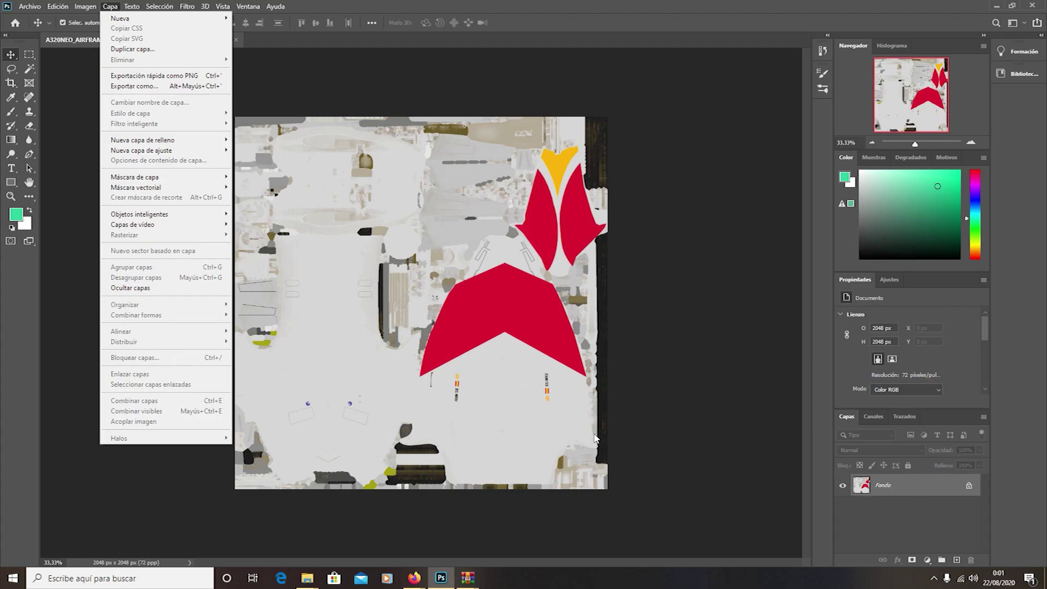
{"action": "left_click", "coordinate": [478, 120]}
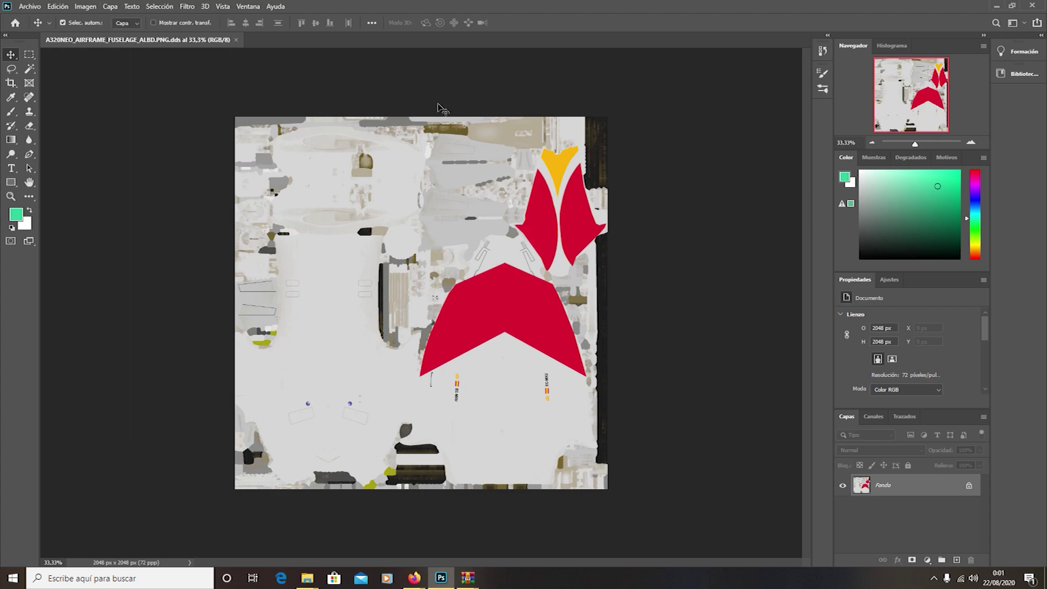
Save the fuselage texture as a copy in Intel Texture Works format, replacing A320NEO_AIRFRAME_FUSELAGE_ALBD.PNG.dds, and close the export options.
{"action": "left_click", "coordinate": [30, 6]}
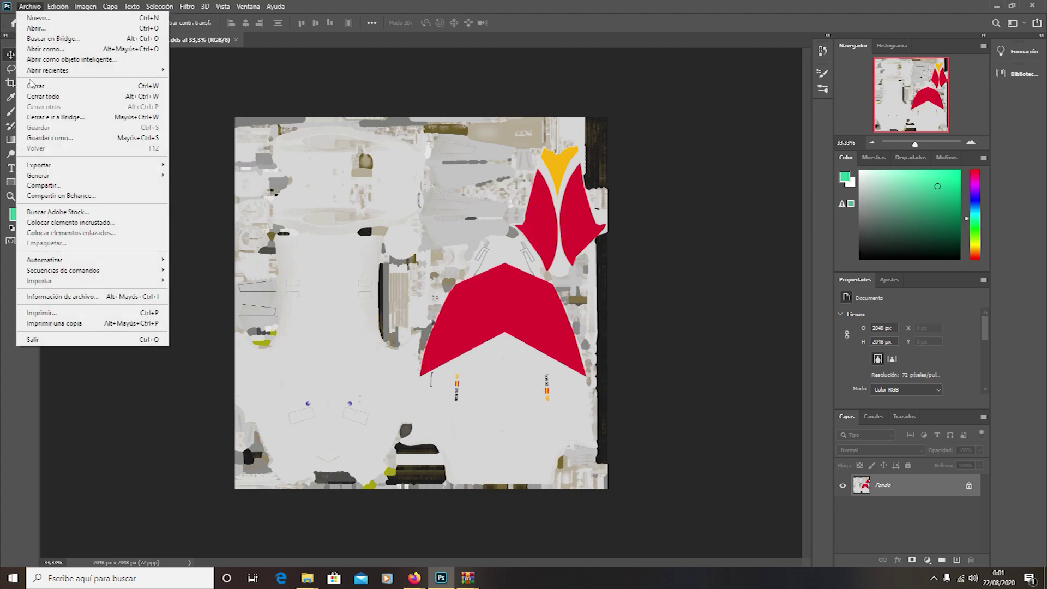
{"action": "left_click", "coordinate": [54, 138]}
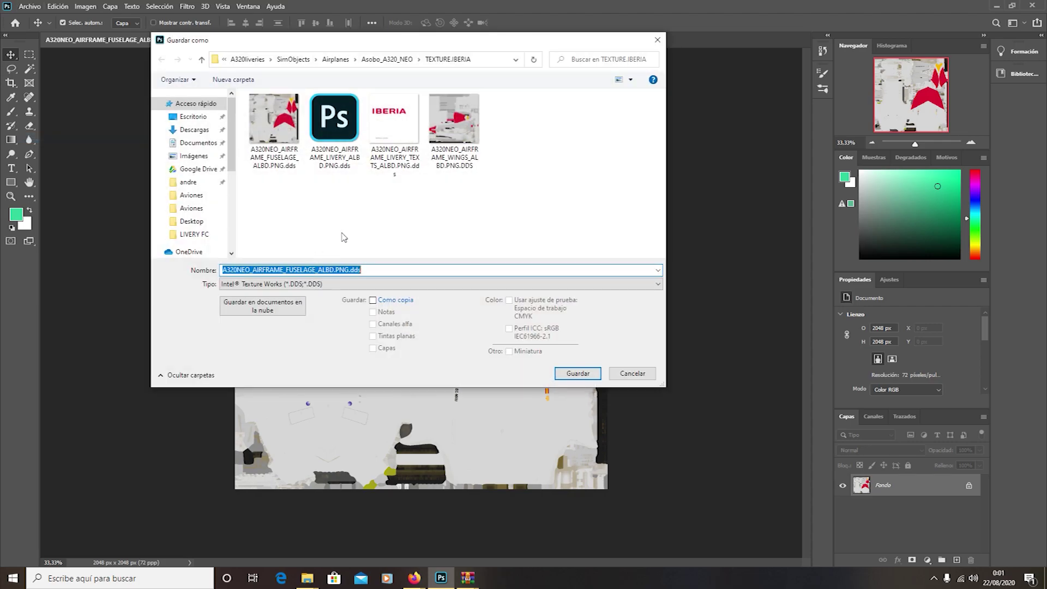
{"action": "left_click", "coordinate": [292, 129]}
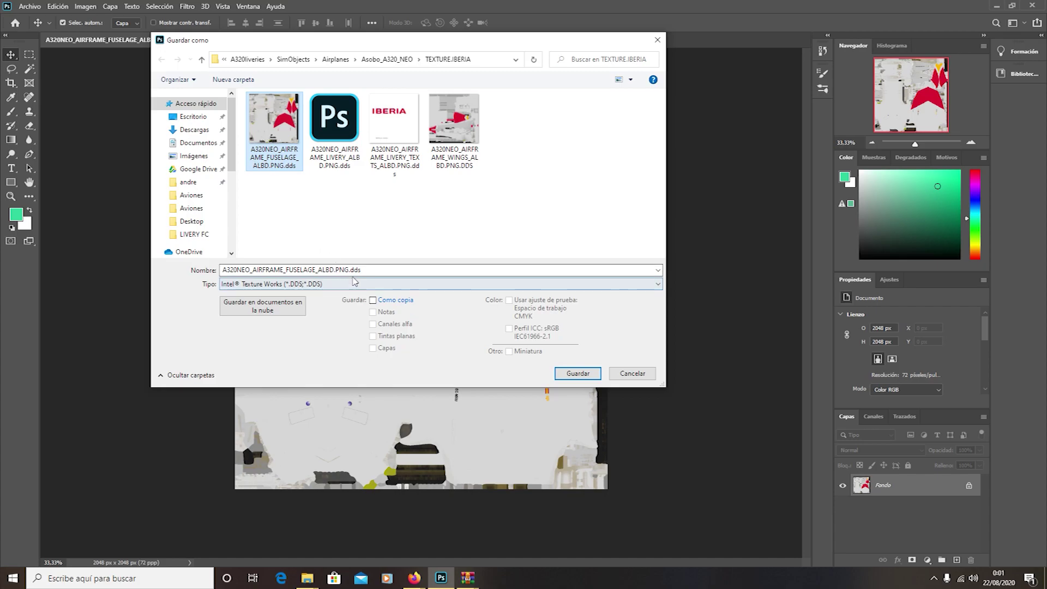
{"action": "left_click", "coordinate": [373, 299]}
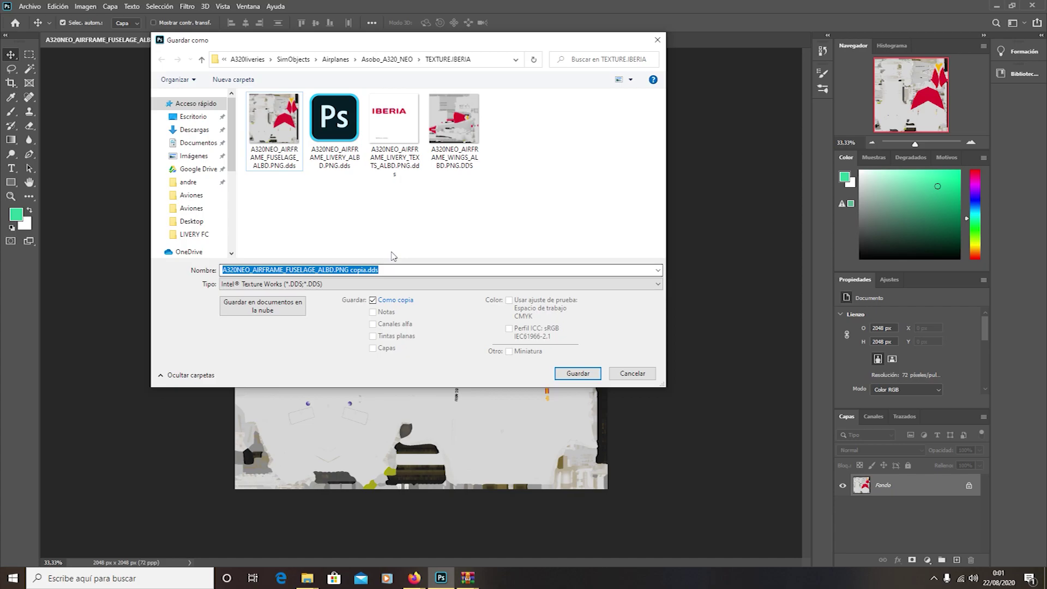
{"action": "left_click", "coordinate": [373, 299]}
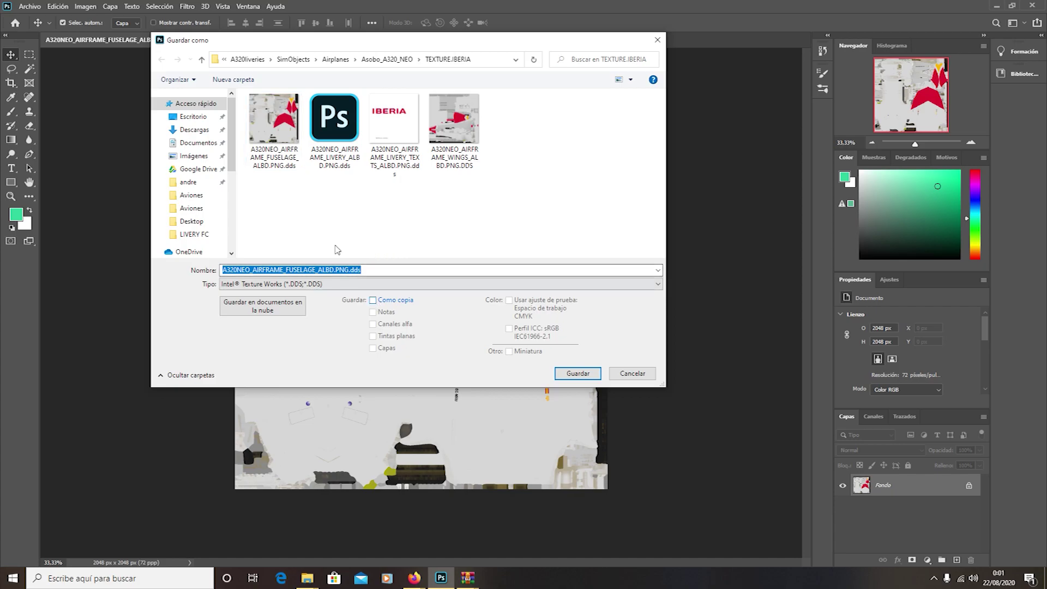
{"action": "left_click", "coordinate": [276, 138]}
{"action": "left_click", "coordinate": [373, 300]}
{"action": "left_click", "coordinate": [266, 127]}
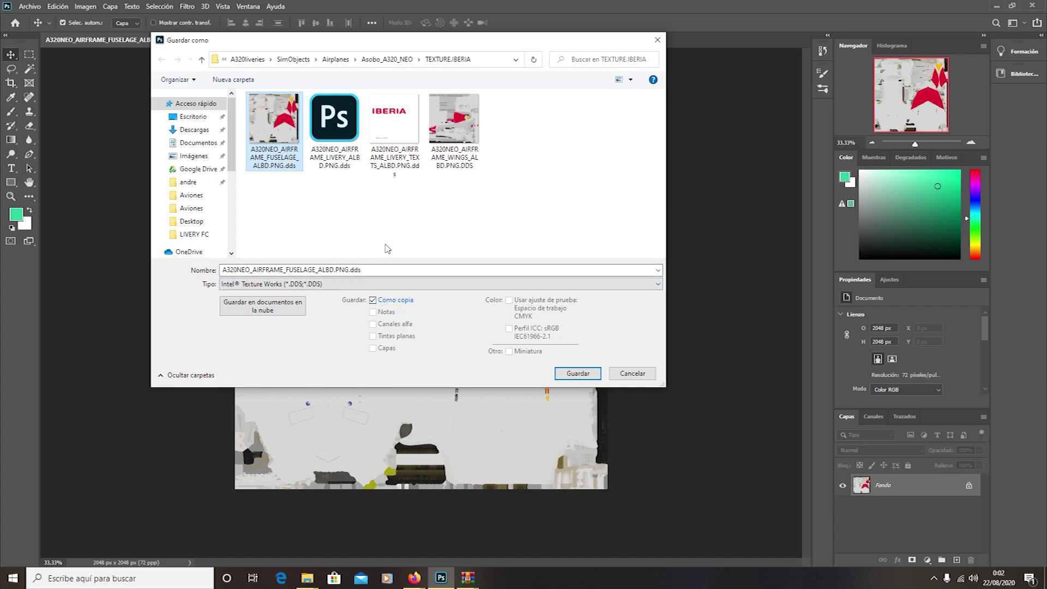
{"action": "key", "text": "Return"}
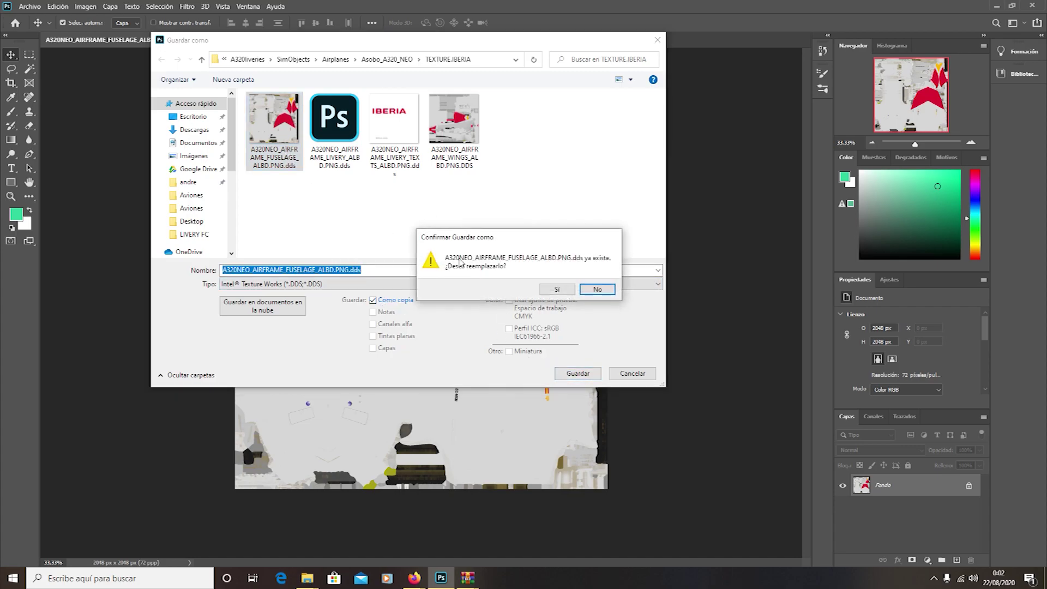
{"action": "left_click", "coordinate": [556, 287]}
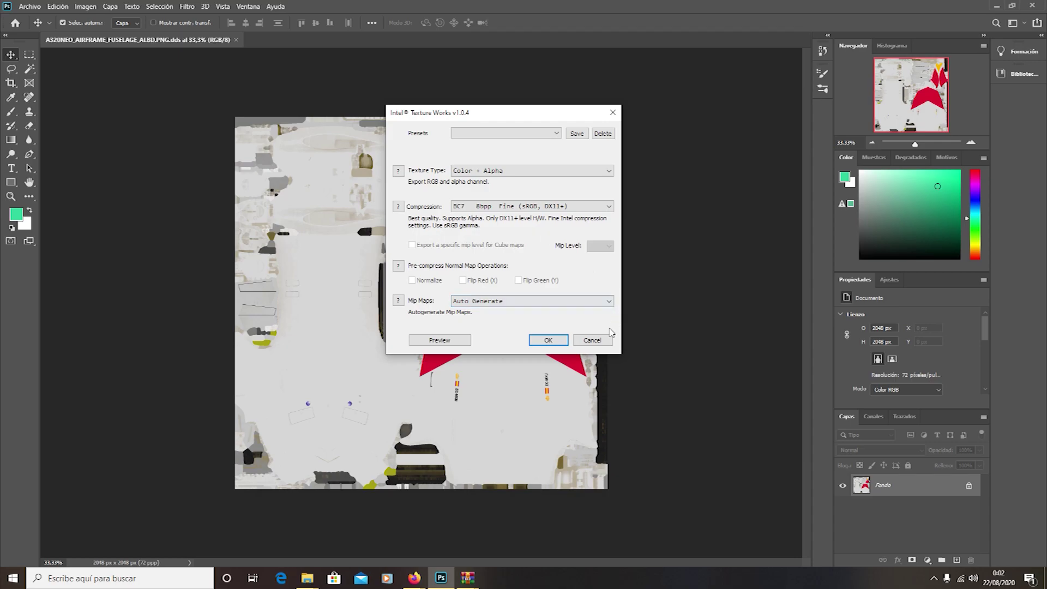
{"action": "left_click", "coordinate": [548, 340]}
Start saving the fuselage texture again as Intel Texture Works DDS, agreeing to replace A320NEO_AIRFRAME_FUSELAGE_ALBD.PNG.dds.
{"action": "left_click", "coordinate": [30, 6]}
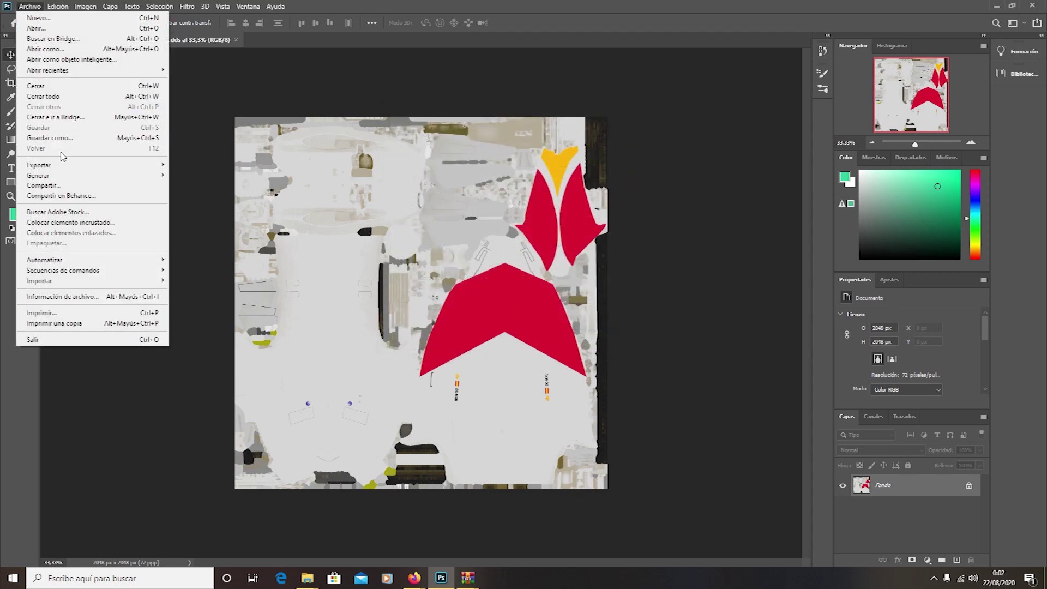
{"action": "left_click", "coordinate": [61, 138]}
{"action": "left_click", "coordinate": [331, 284]}
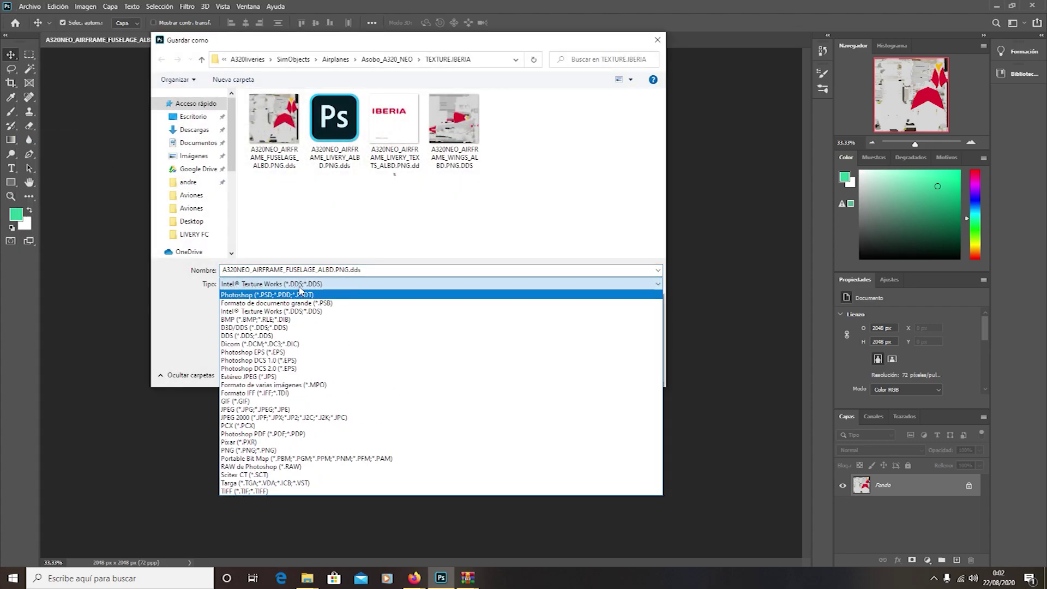
{"action": "left_click", "coordinate": [329, 285]}
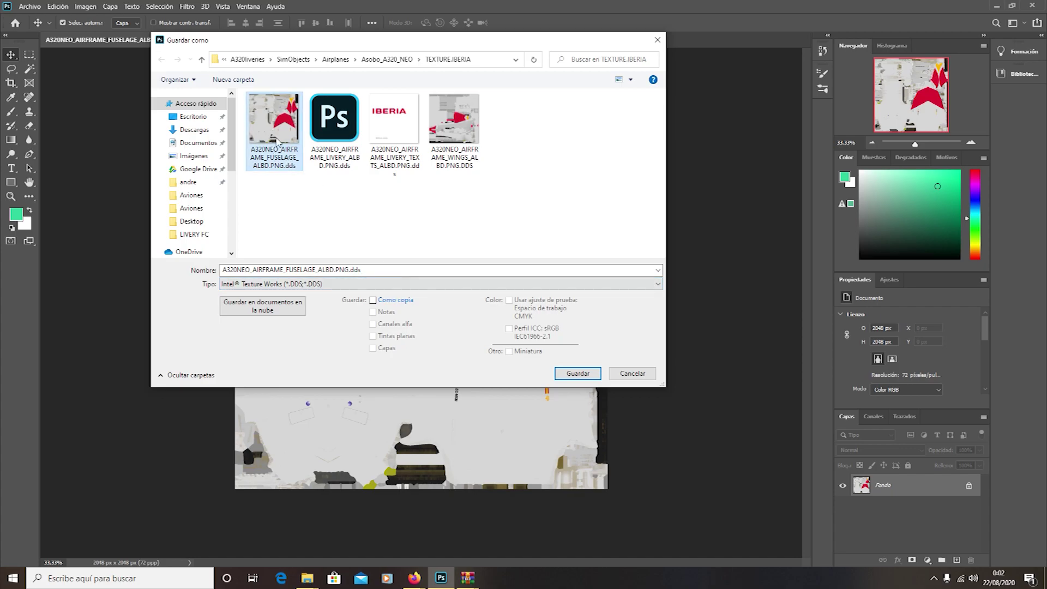
{"action": "left_click", "coordinate": [577, 373]}
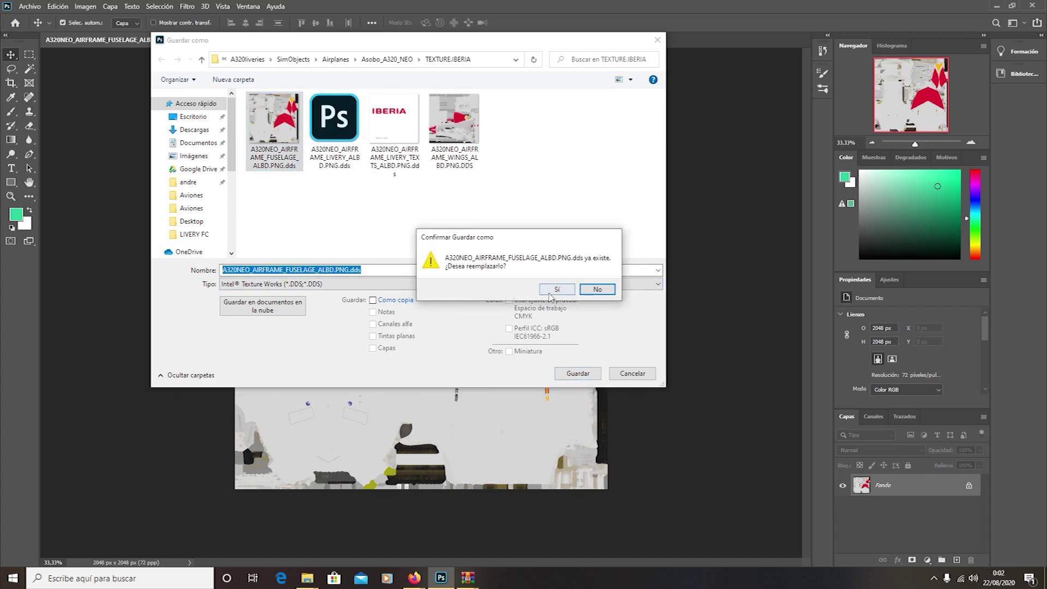
{"action": "left_click", "coordinate": [553, 288]}
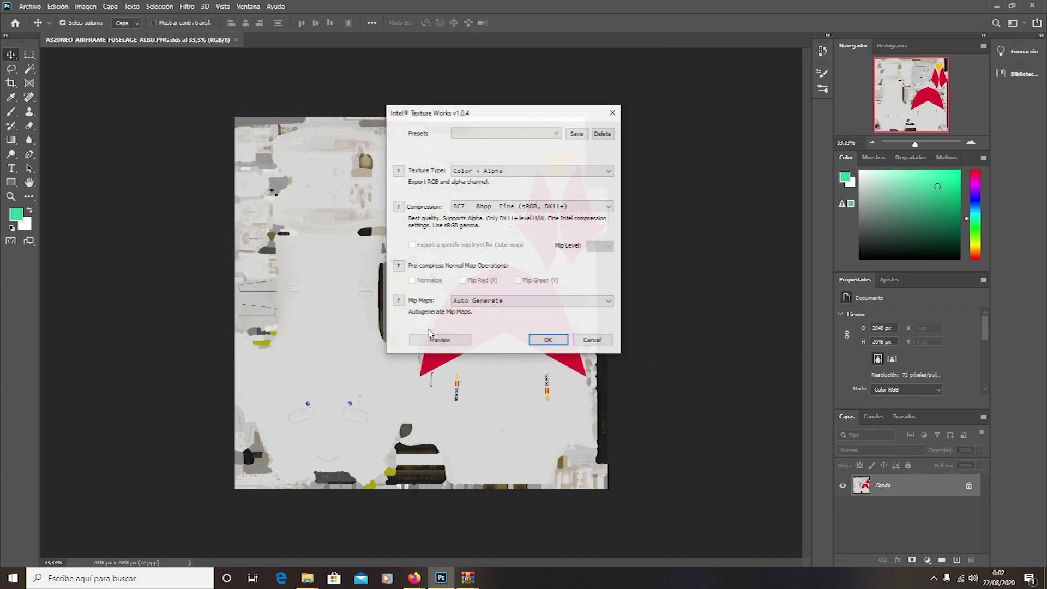
Set the texture export to Color + Alpha with BC7 8bpp Fine (sRGB, DX11+) compression and auto-generated mip maps.
{"action": "left_click", "coordinate": [545, 133]}
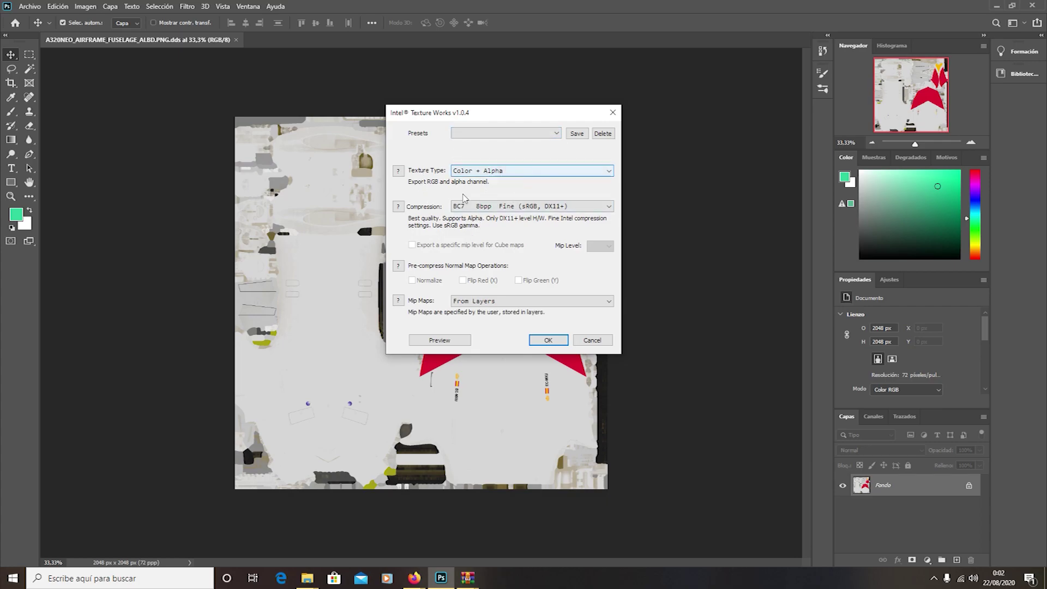
{"action": "left_click", "coordinate": [531, 171]}
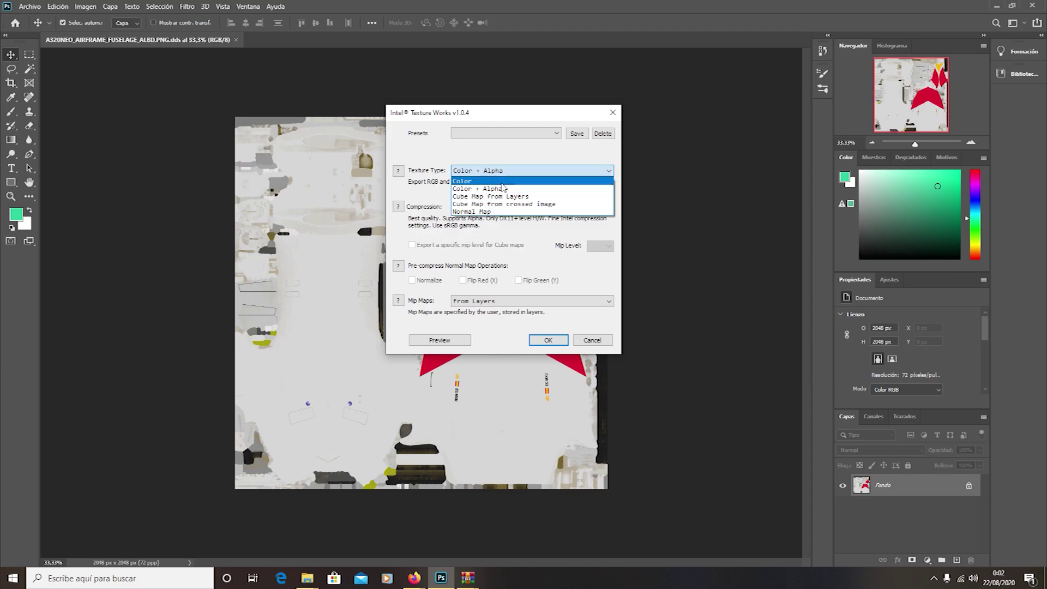
{"action": "left_click", "coordinate": [469, 170]}
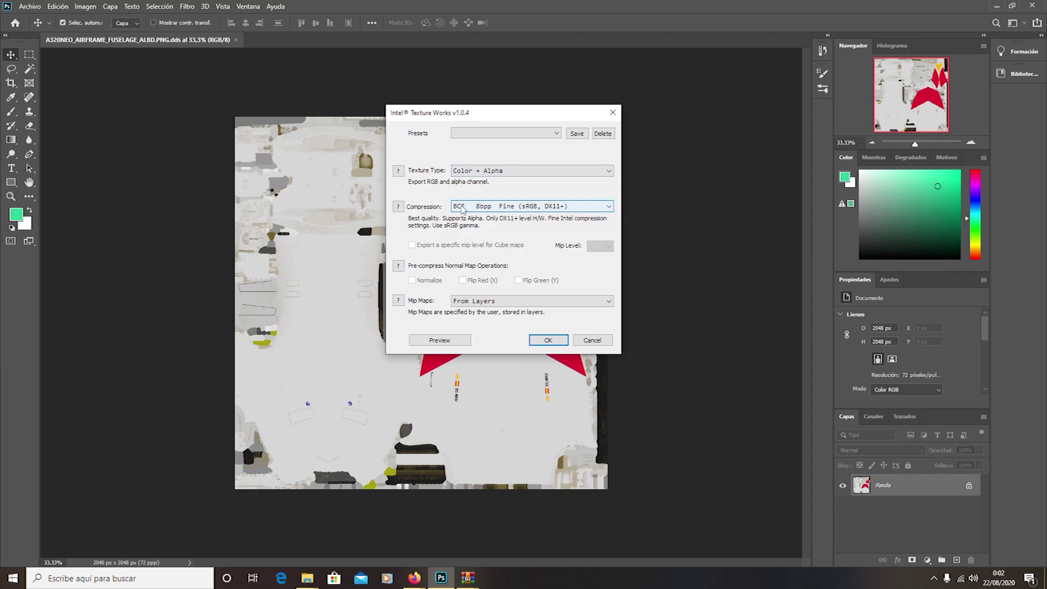
{"action": "left_click", "coordinate": [549, 207]}
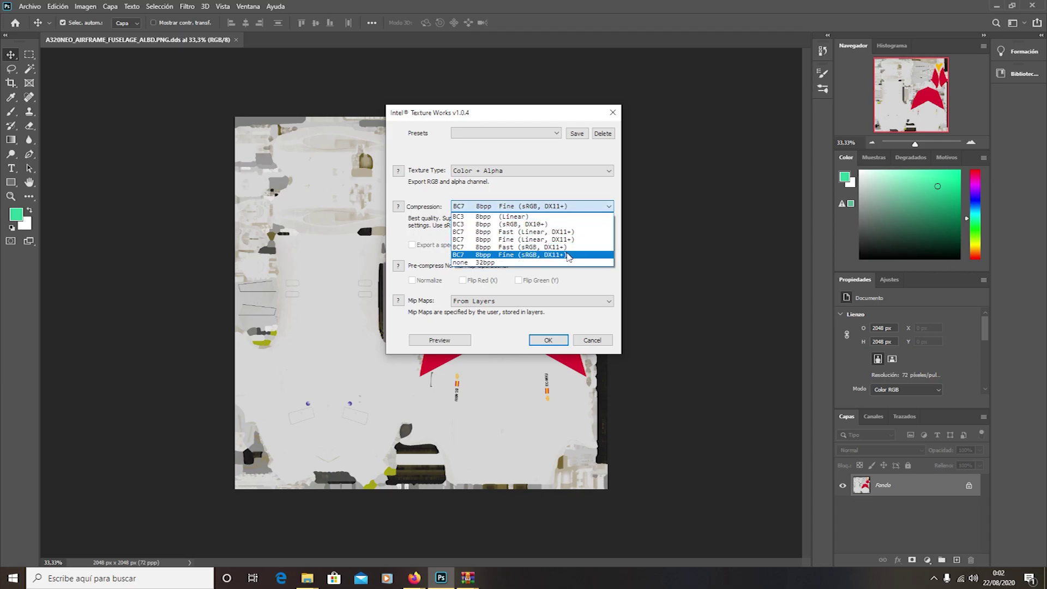
{"action": "left_click", "coordinate": [567, 255]}
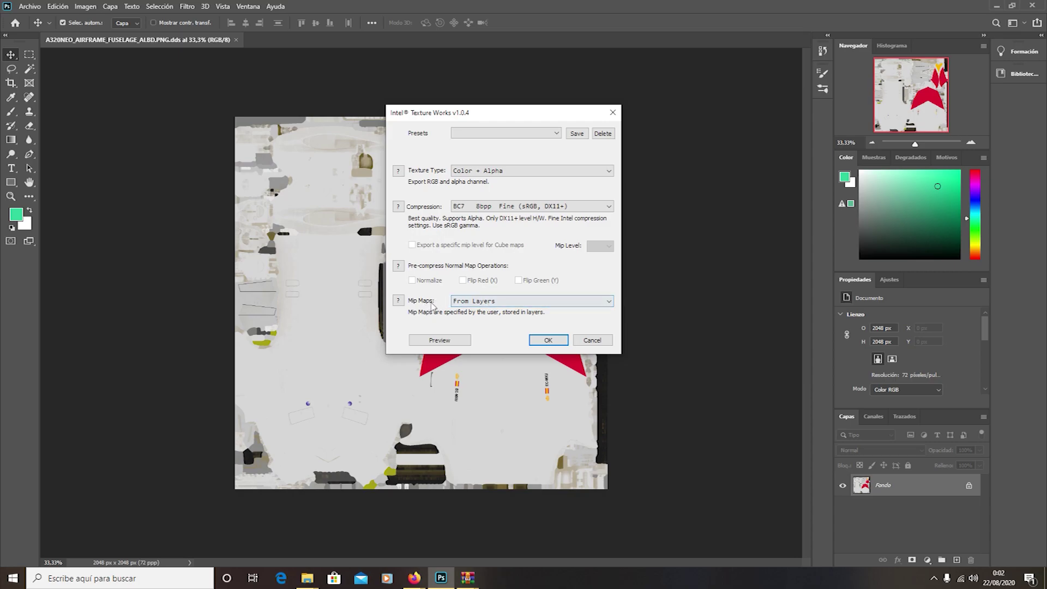
{"action": "left_click", "coordinate": [516, 304]}
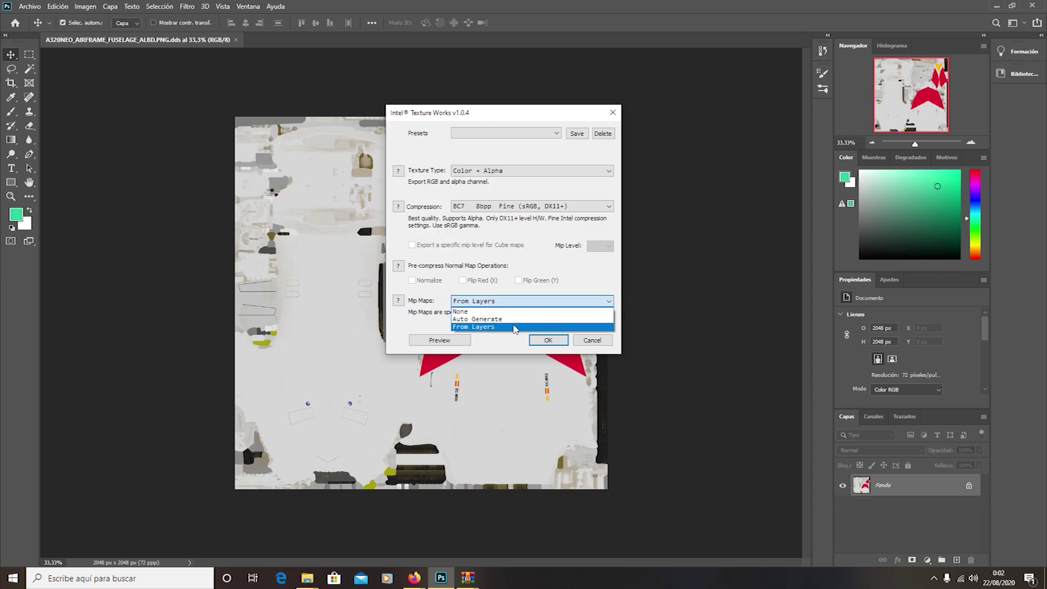
{"action": "left_click", "coordinate": [516, 320]}
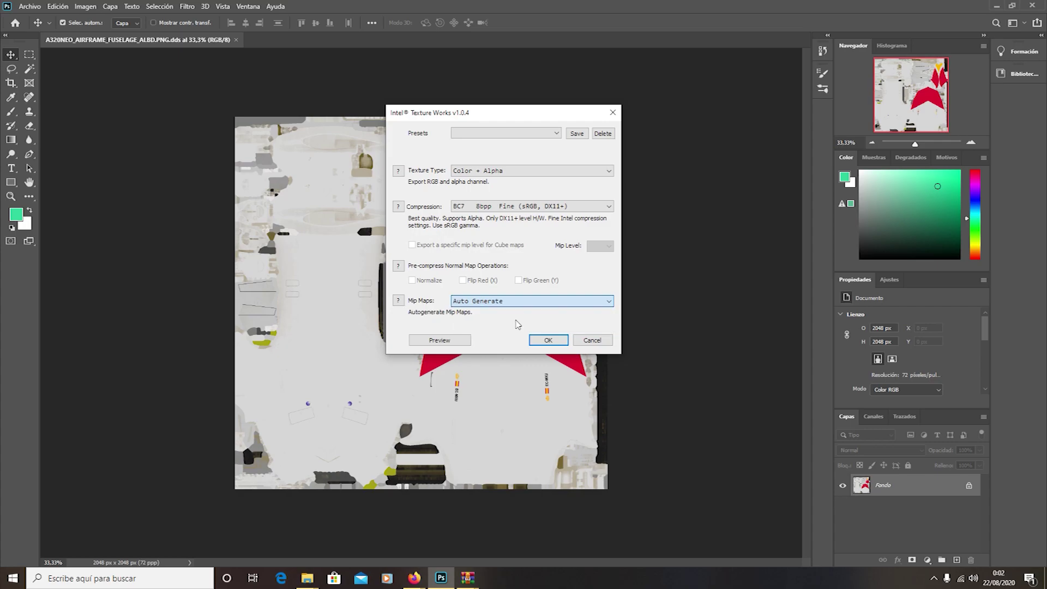
Load the livery2 preset in the Intel Texture Works export options, then cancel the export.
{"action": "left_click", "coordinate": [518, 134]}
{"action": "left_click", "coordinate": [430, 157]}
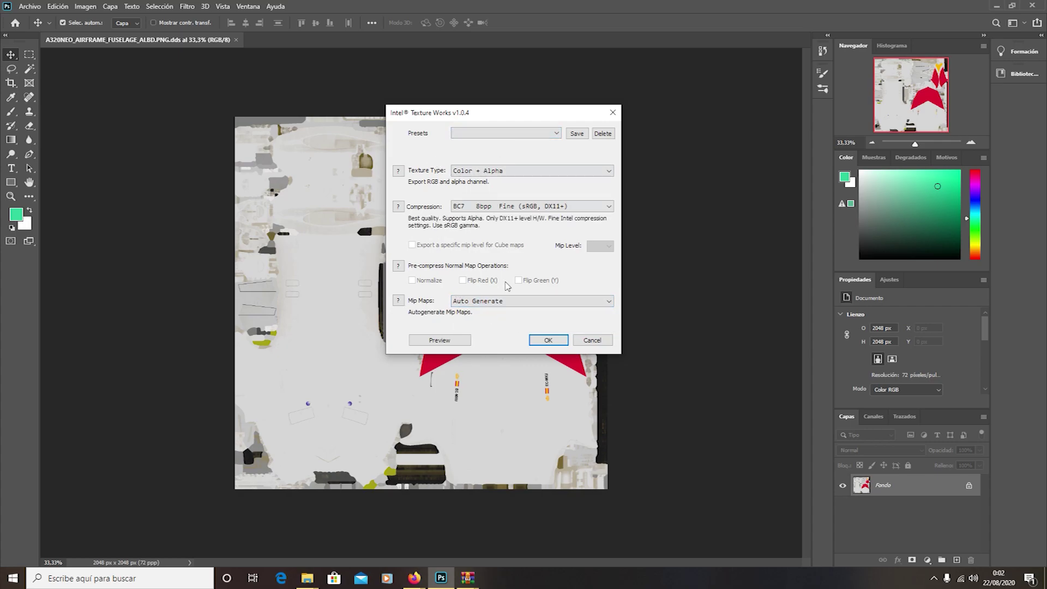
{"action": "left_click", "coordinate": [493, 133]}
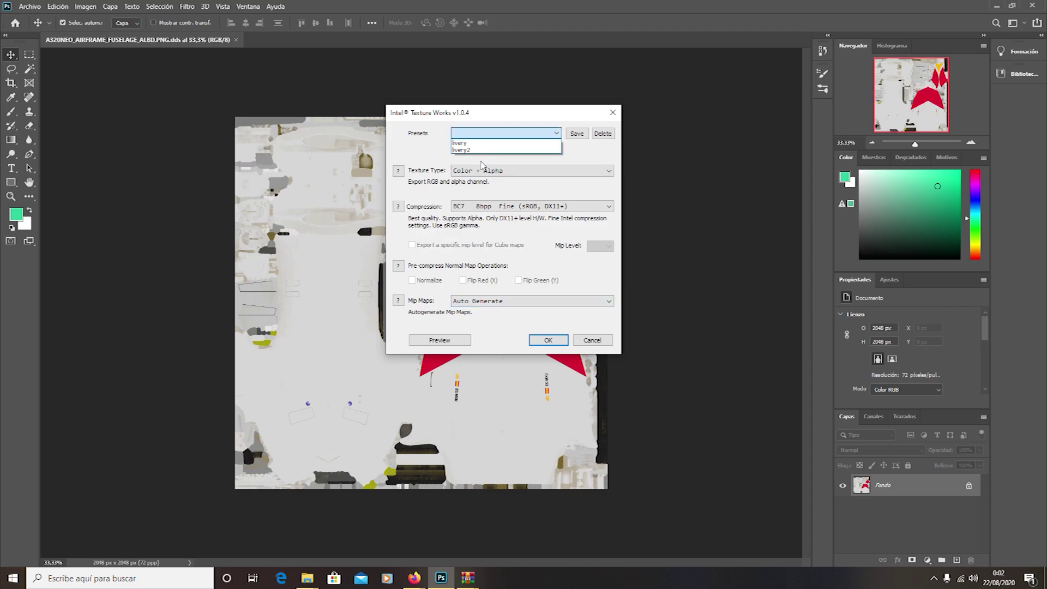
{"action": "left_click", "coordinate": [475, 151]}
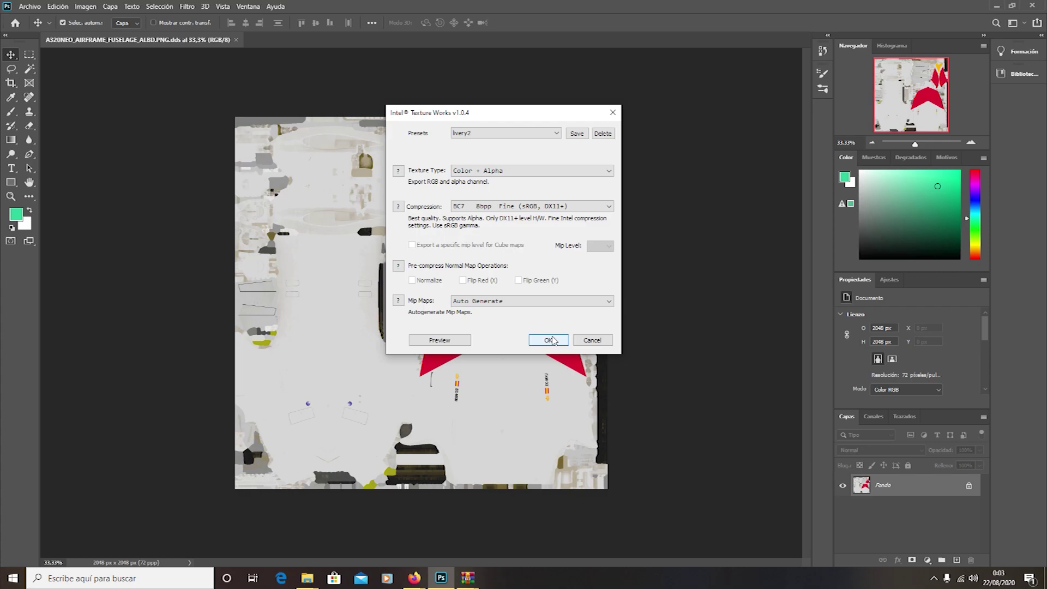
{"action": "left_click", "coordinate": [584, 341]}
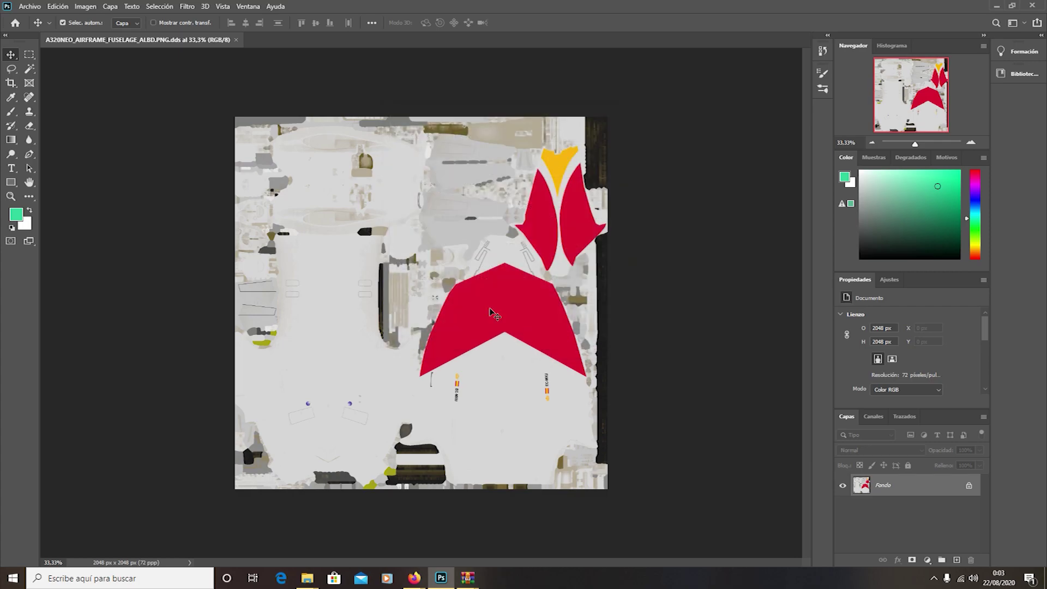
Close the fuselage texture and open A320NEO_AIRFRAME_LIVERY_ALBD.PNG.dds from TEXTURE.IBERIA without loading an alpha channel or separate mip-map layers.
{"action": "left_click", "coordinate": [236, 40]}
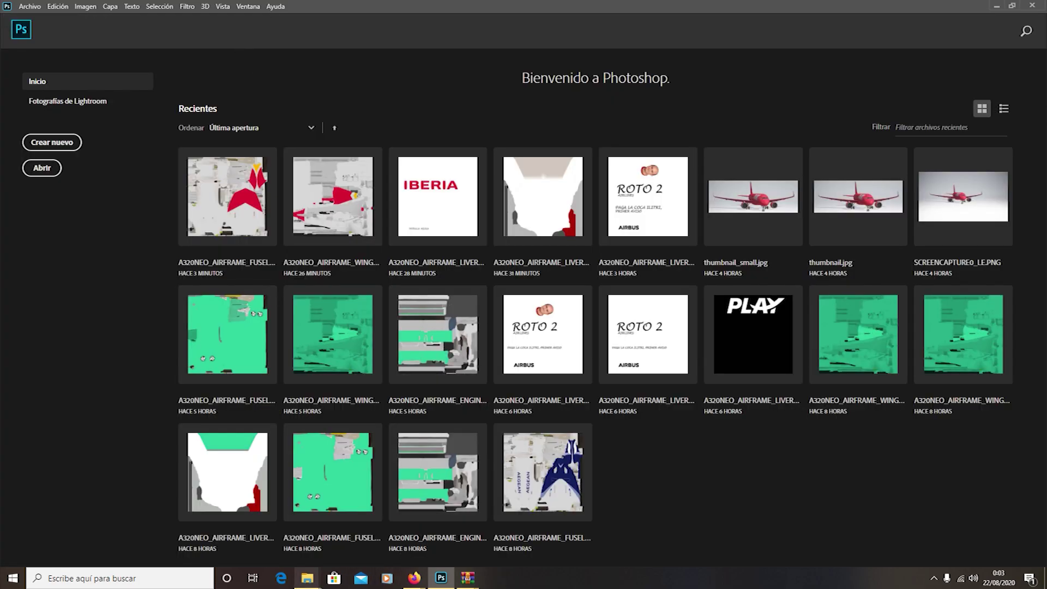
{"action": "mouse_move", "coordinate": [307, 578]}
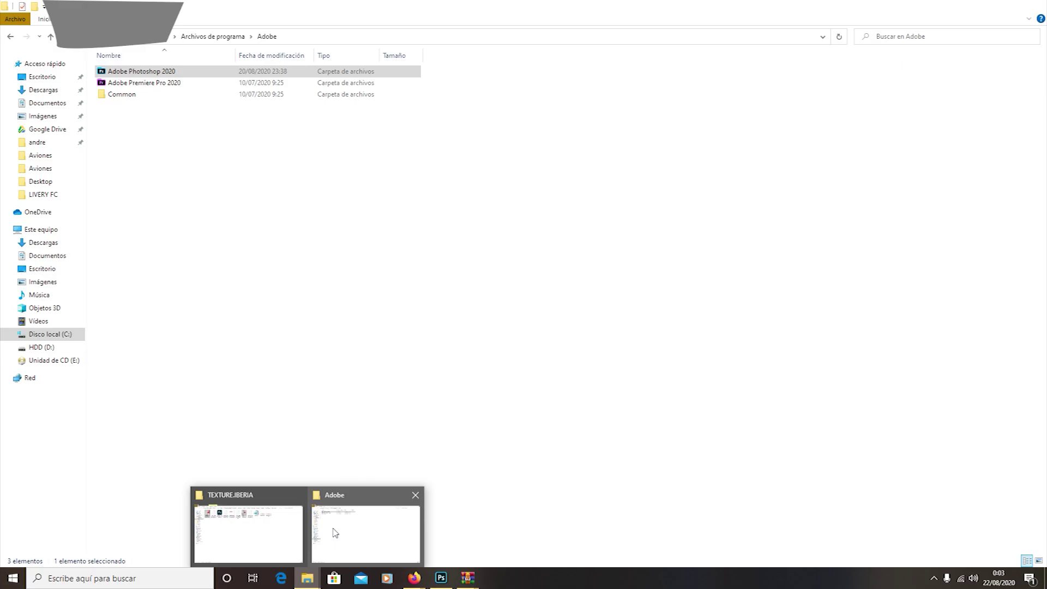
{"action": "left_click", "coordinate": [297, 504]}
{"action": "double_click", "coordinate": [243, 82]}
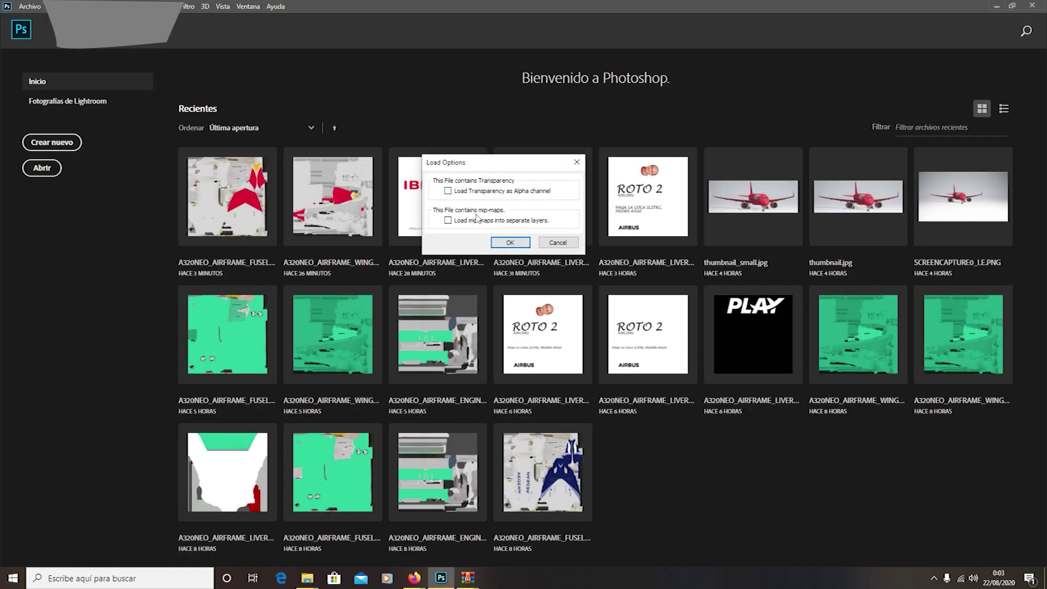
{"action": "left_click", "coordinate": [497, 240]}
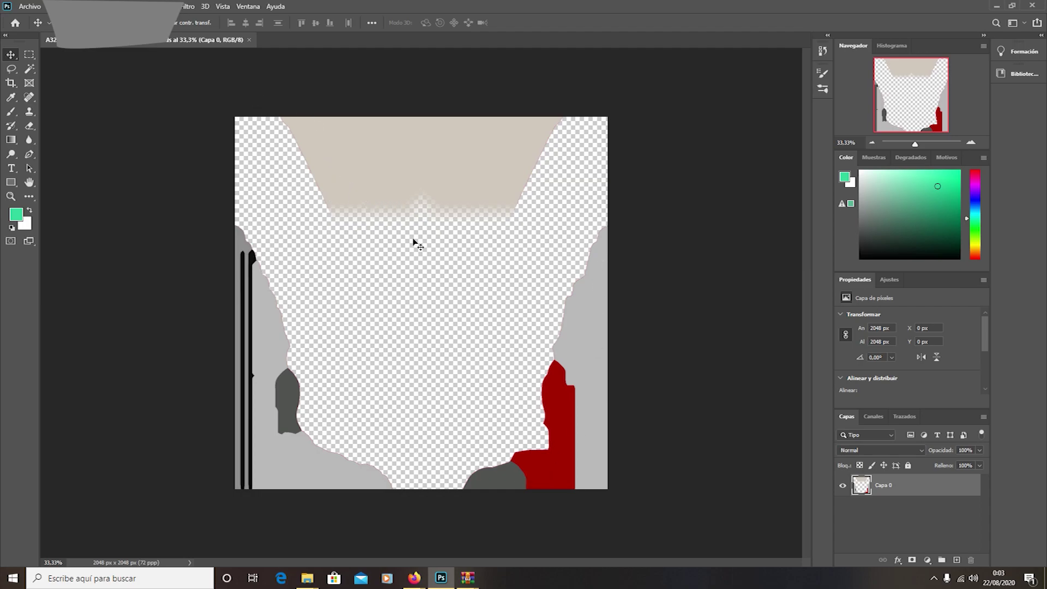
Close the livery texture and open A320NEO_AIRFRAME_LIVERY_TEXTS_ALBD.PNG.dds from TEXTURE.IBERIA without loading an alpha channel or separate mip-map layers.
{"action": "left_click", "coordinate": [249, 40]}
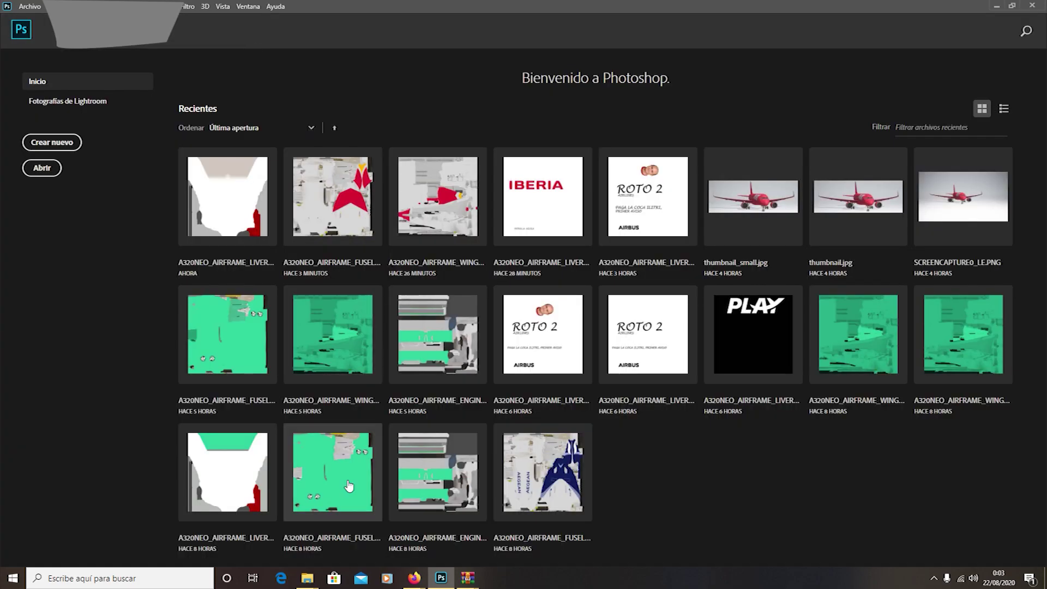
{"action": "mouse_move", "coordinate": [308, 576]}
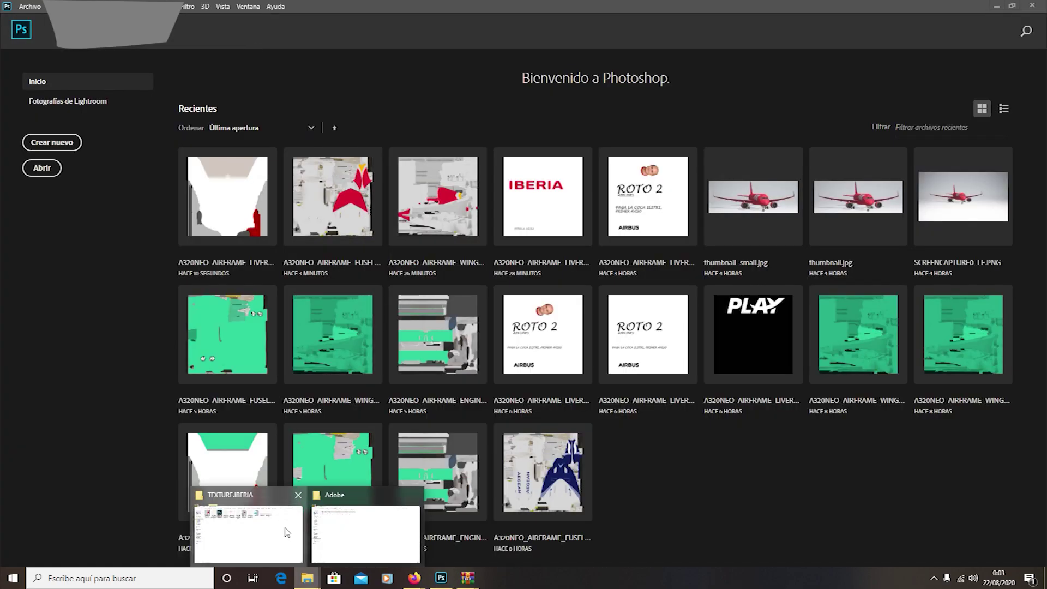
{"action": "left_click", "coordinate": [248, 532]}
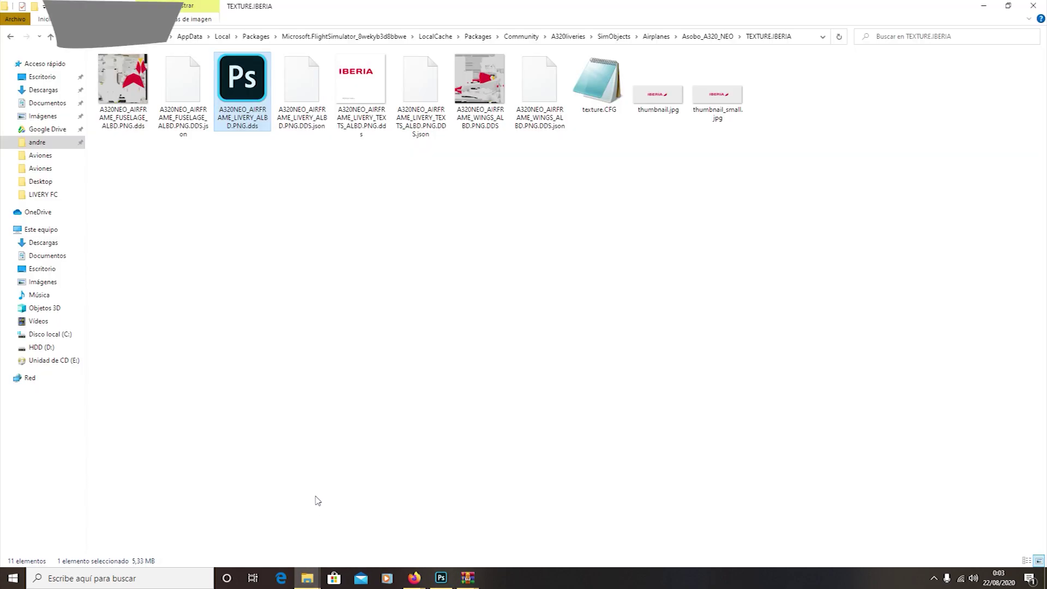
{"action": "double_click", "coordinate": [369, 112]}
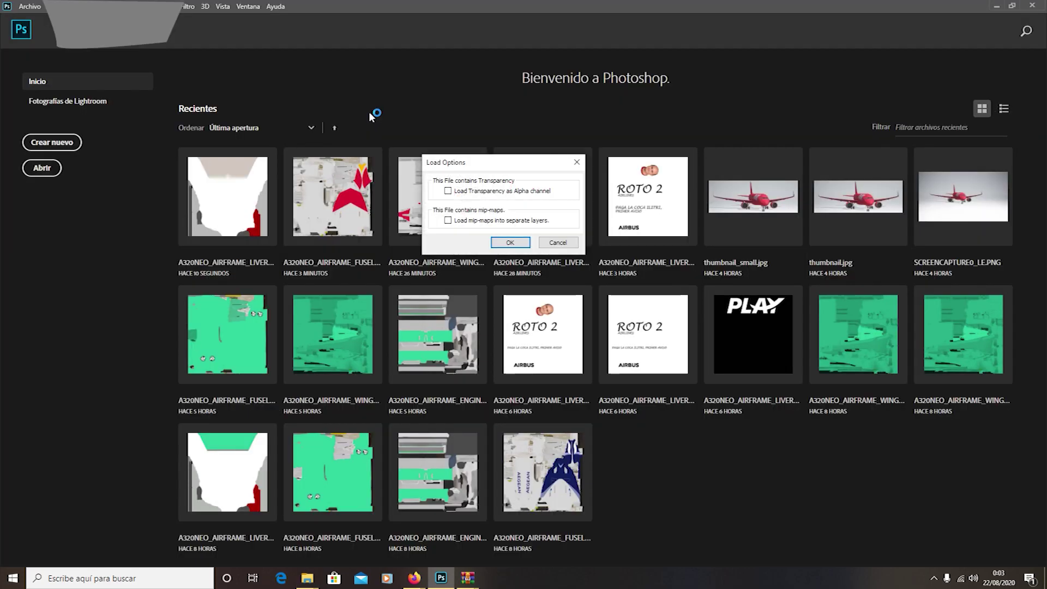
{"action": "left_click", "coordinate": [496, 245]}
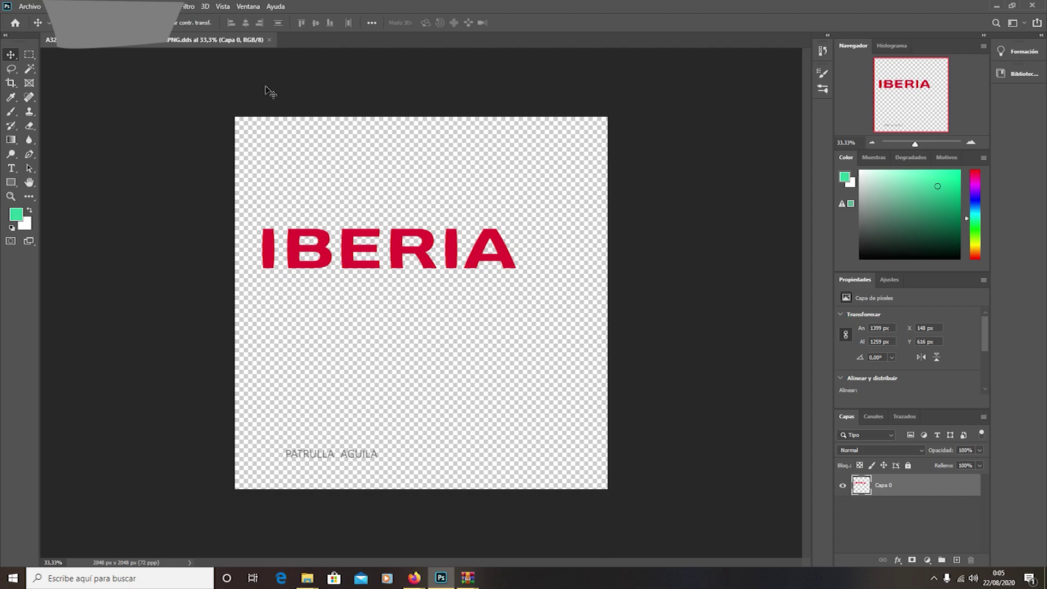
Close the livery texts texture and open A320NEO_AIRFRAME_WINGS_ALBD.PNG.DDS without loading its mip-maps into separate layers.
{"action": "left_click", "coordinate": [269, 40]}
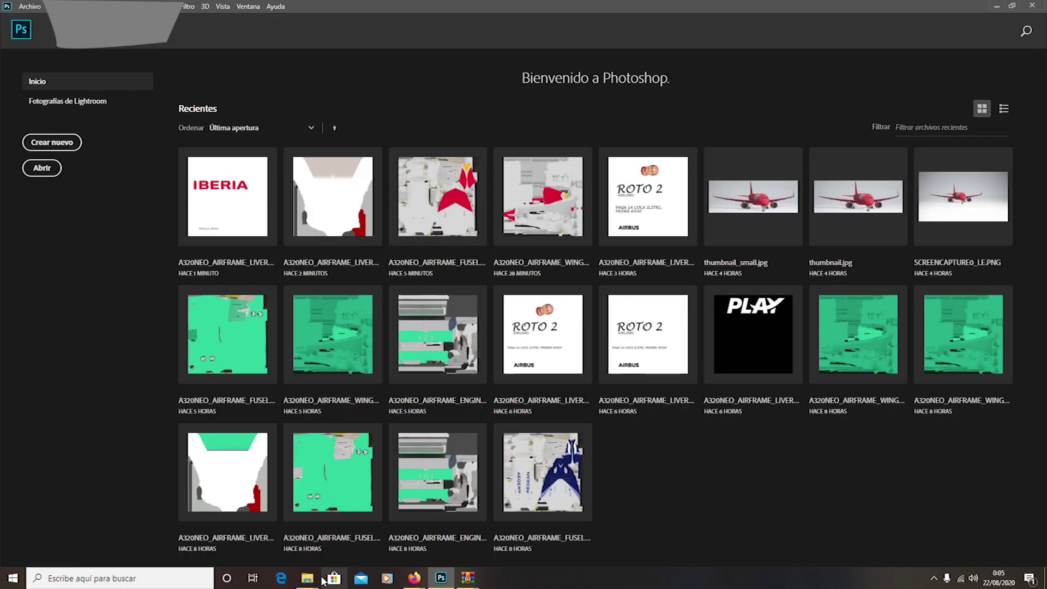
{"action": "mouse_move", "coordinate": [307, 578]}
{"action": "left_click", "coordinate": [279, 541]}
{"action": "double_click", "coordinate": [482, 101]}
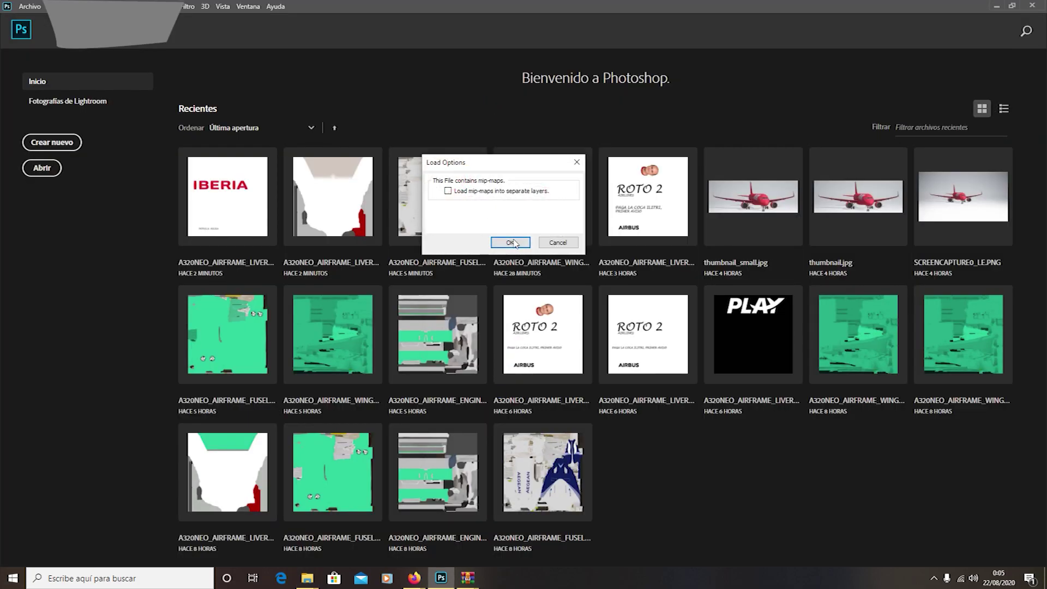
{"action": "left_click", "coordinate": [510, 243]}
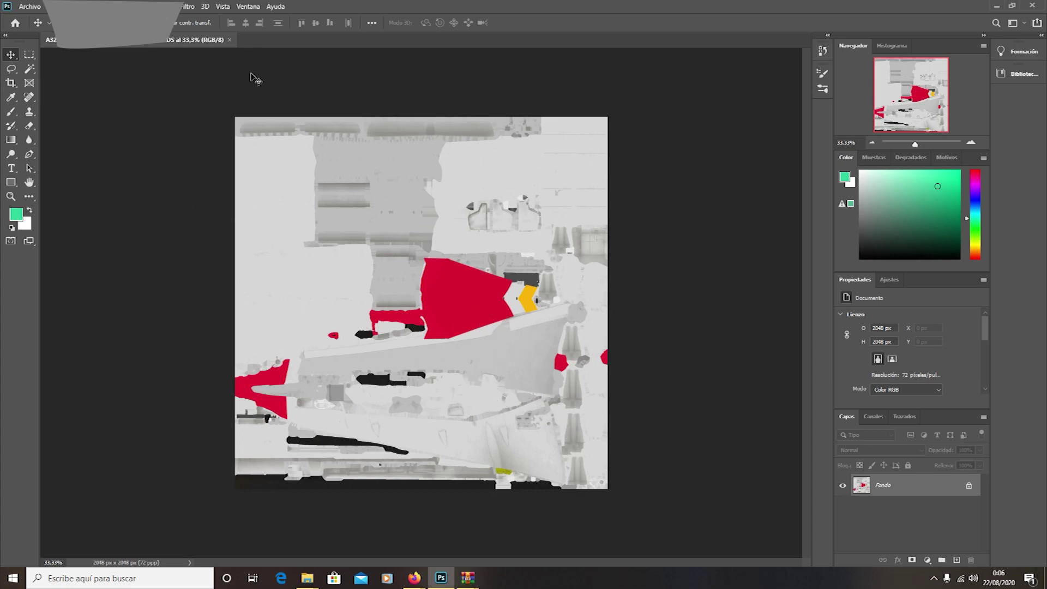
Close the wings texture, then view thumbnail.jpg from the TEXTURE.IBERIA folder and close it again.
{"action": "left_click", "coordinate": [229, 41]}
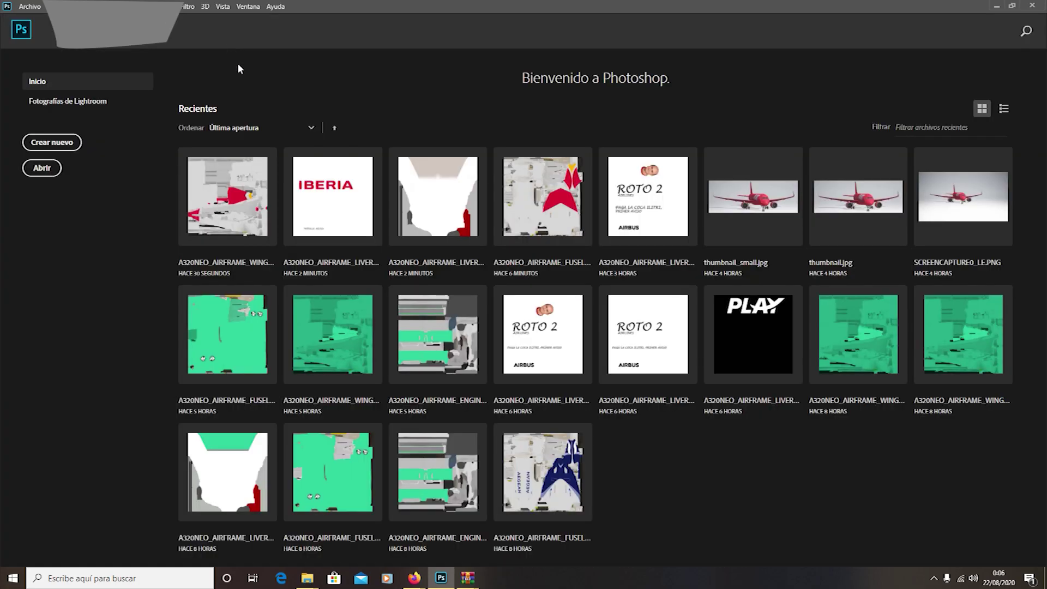
{"action": "mouse_move", "coordinate": [308, 581]}
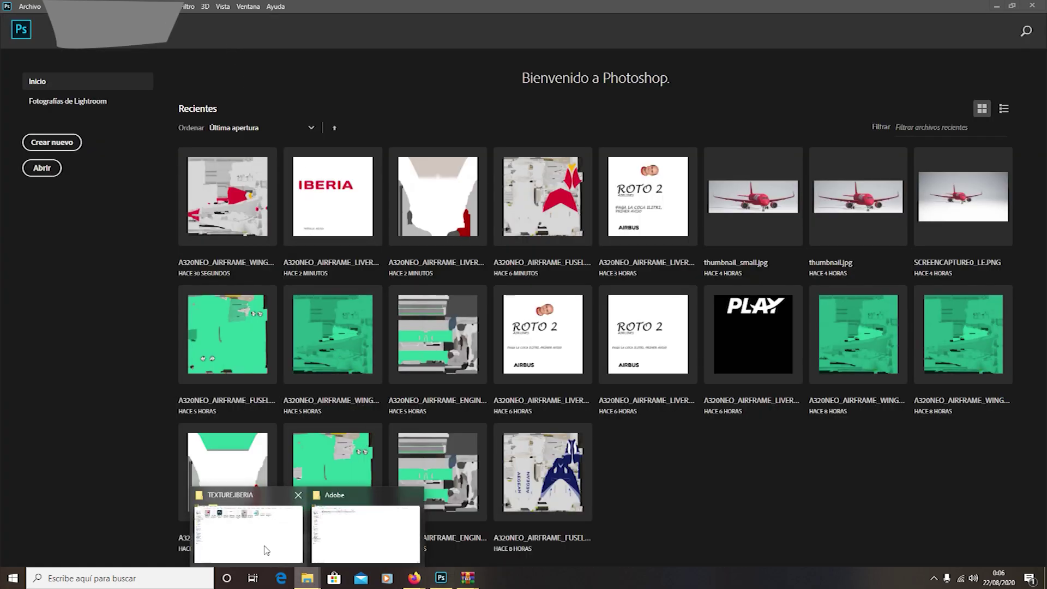
{"action": "left_click", "coordinate": [264, 548]}
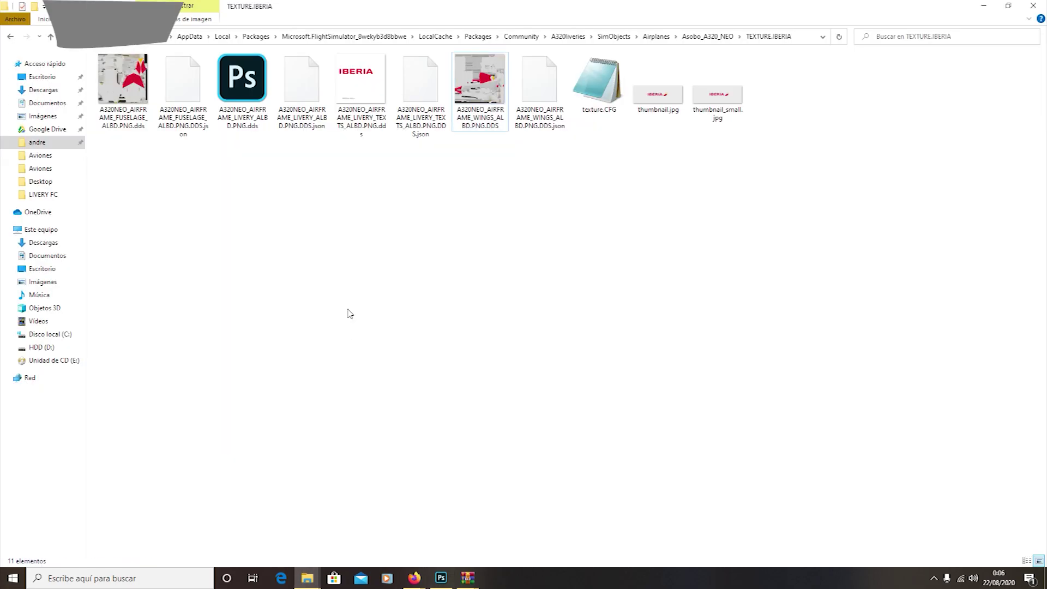
{"action": "left_click", "coordinate": [600, 85]}
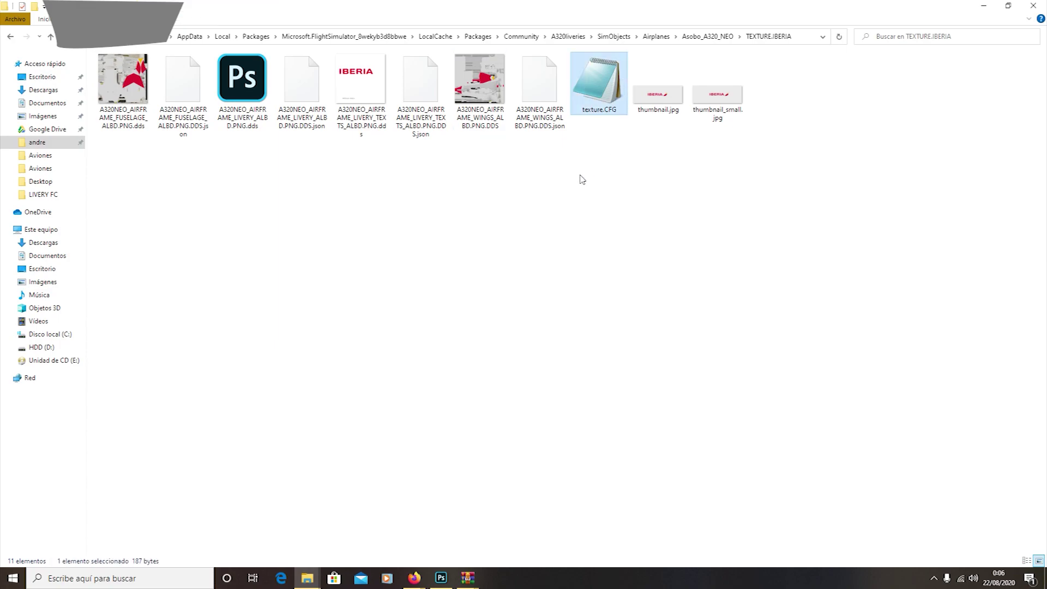
{"action": "left_click", "coordinate": [665, 103]}
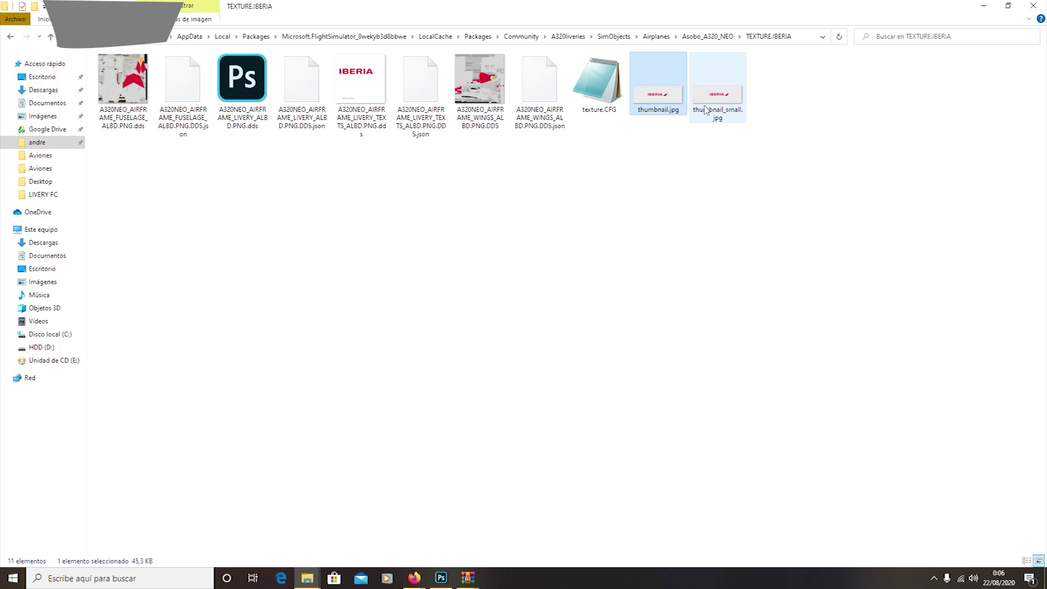
{"action": "double_click", "coordinate": [667, 105]}
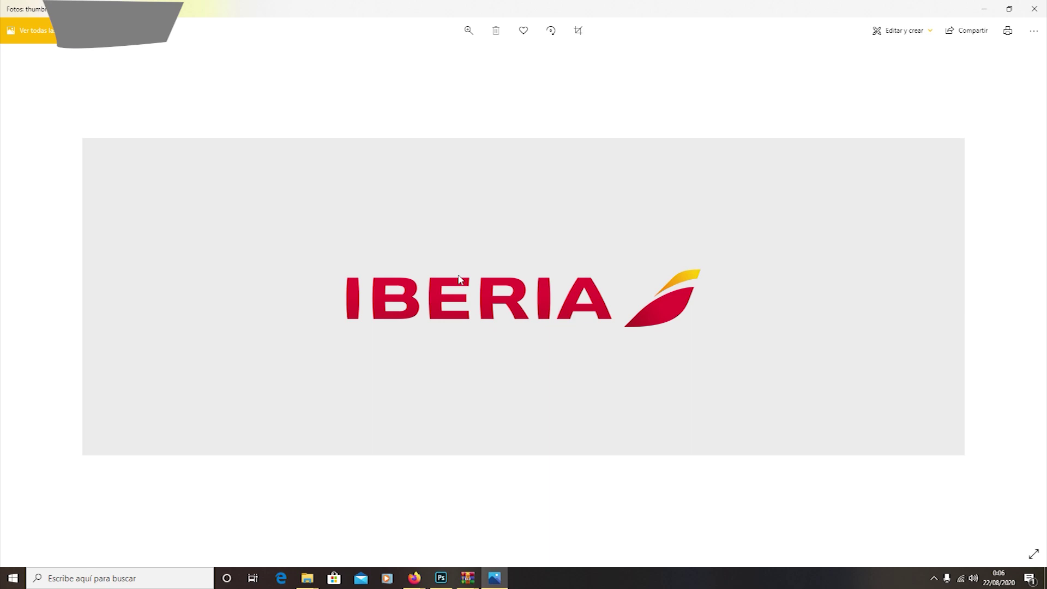
{"action": "left_click", "coordinate": [1031, 18]}
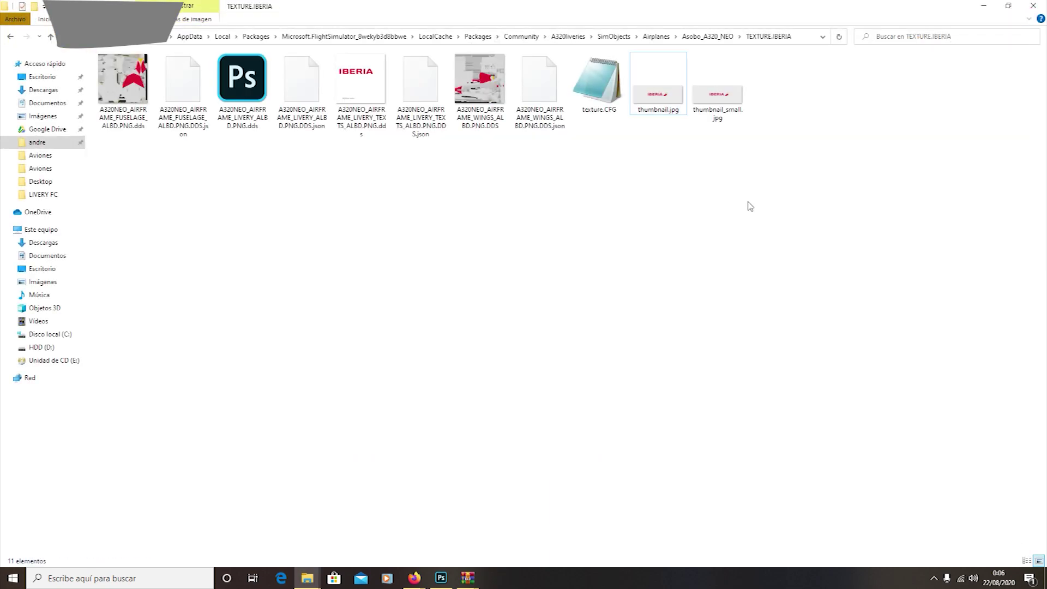
Return to the Asobo_A320_NEO folder, open aircraft.cfg maximized and locate the heading of its FLTSIM section.
{"action": "left_click", "coordinate": [707, 37]}
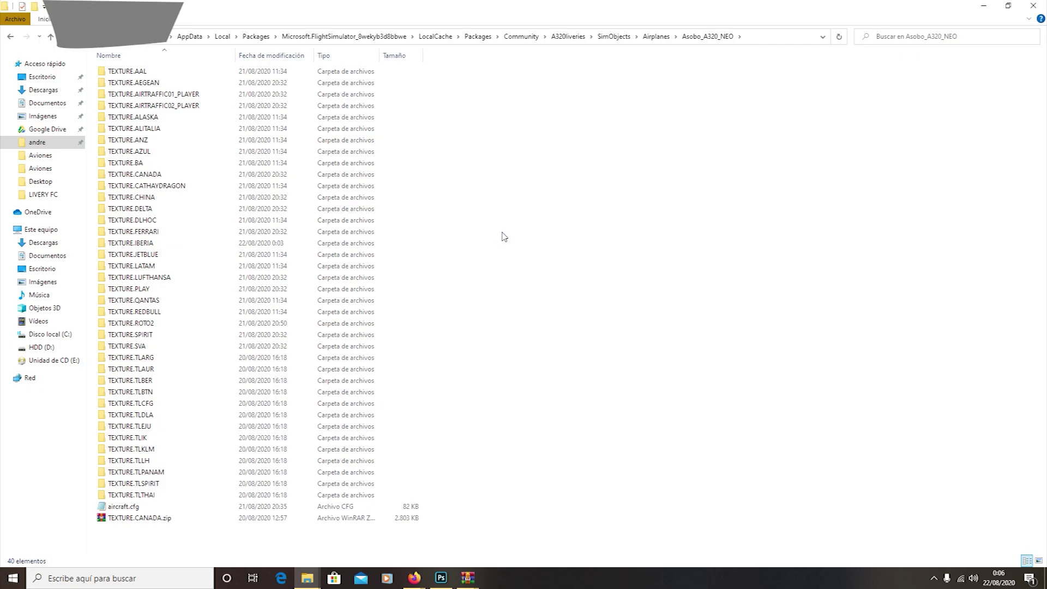
{"action": "double_click", "coordinate": [144, 509]}
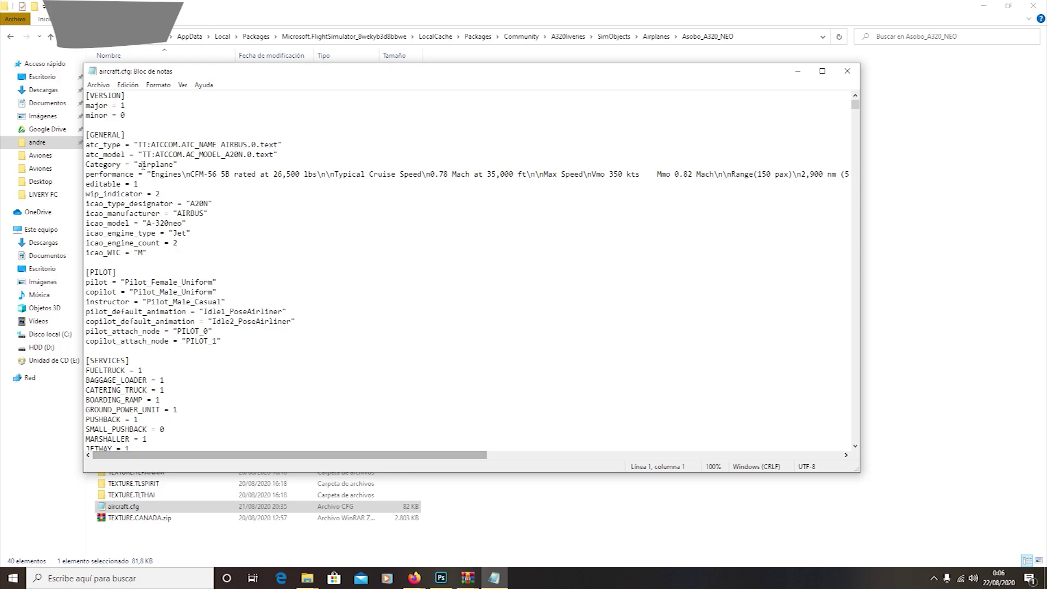
{"action": "left_click", "coordinate": [822, 71]}
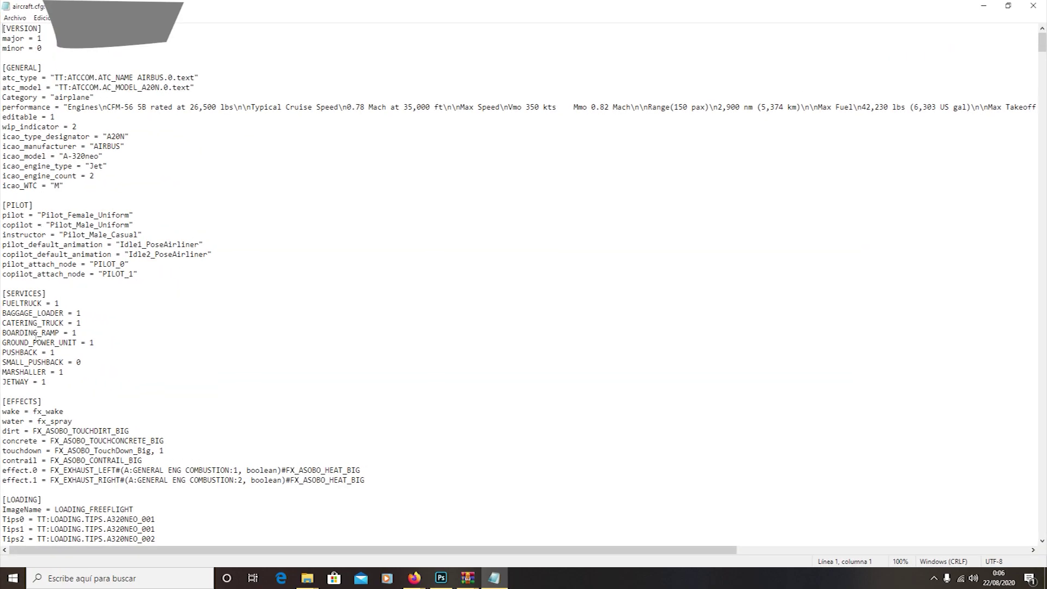
{"action": "scroll", "coordinate": [13, 147], "scroll_direction": "down", "scroll_amount": 2}
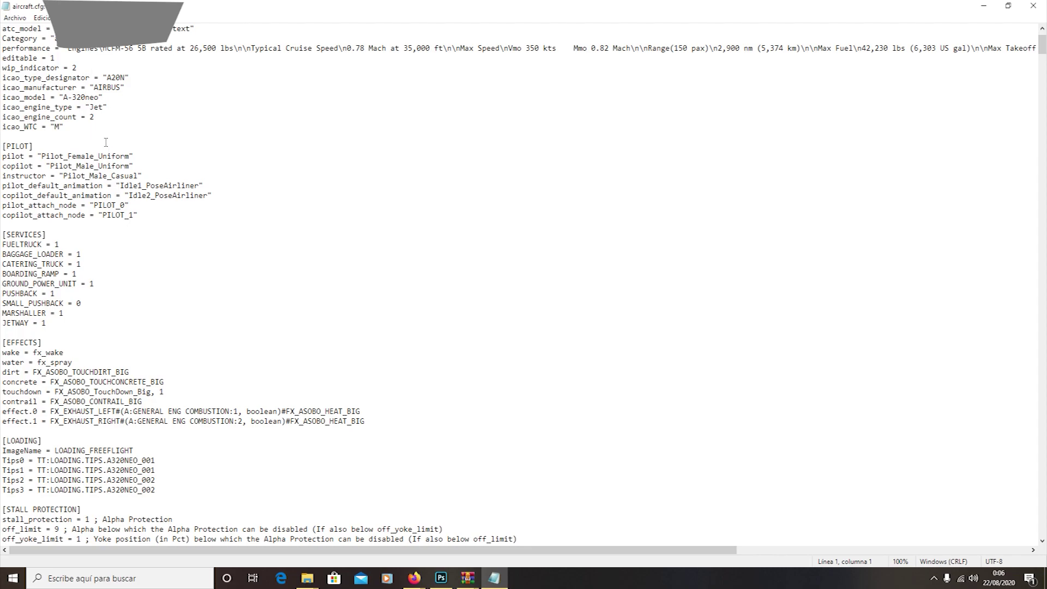
{"action": "scroll", "coordinate": [98, 146], "scroll_direction": "up", "scroll_amount": 2}
{"action": "scroll", "coordinate": [90, 176], "scroll_direction": "down", "scroll_amount": 17}
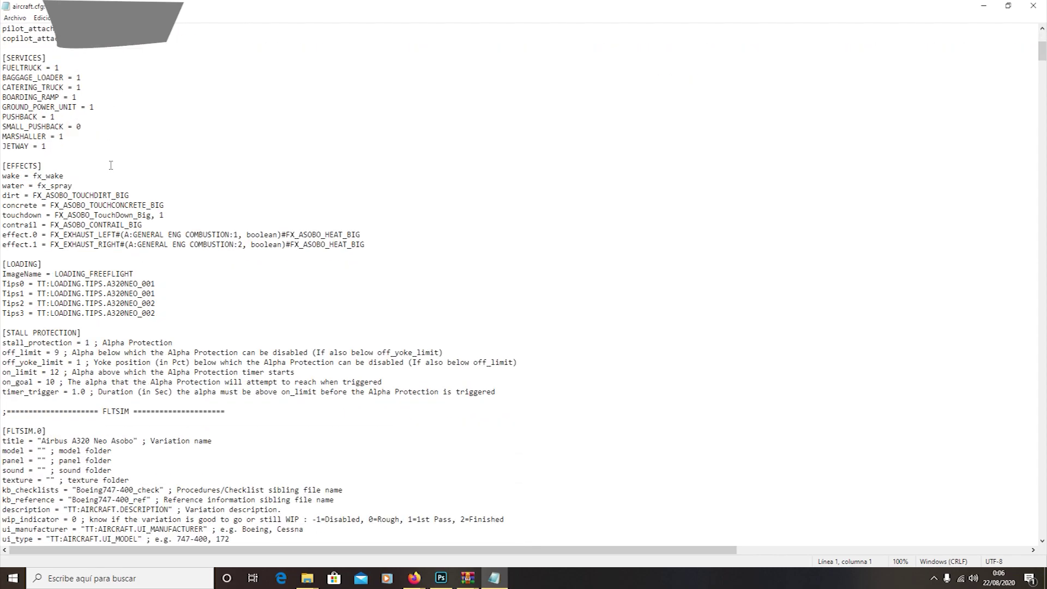
{"action": "left_click_drag", "start_coordinate": [103, 146], "coordinate": [121, 150]}
{"action": "left_click", "coordinate": [121, 148]}
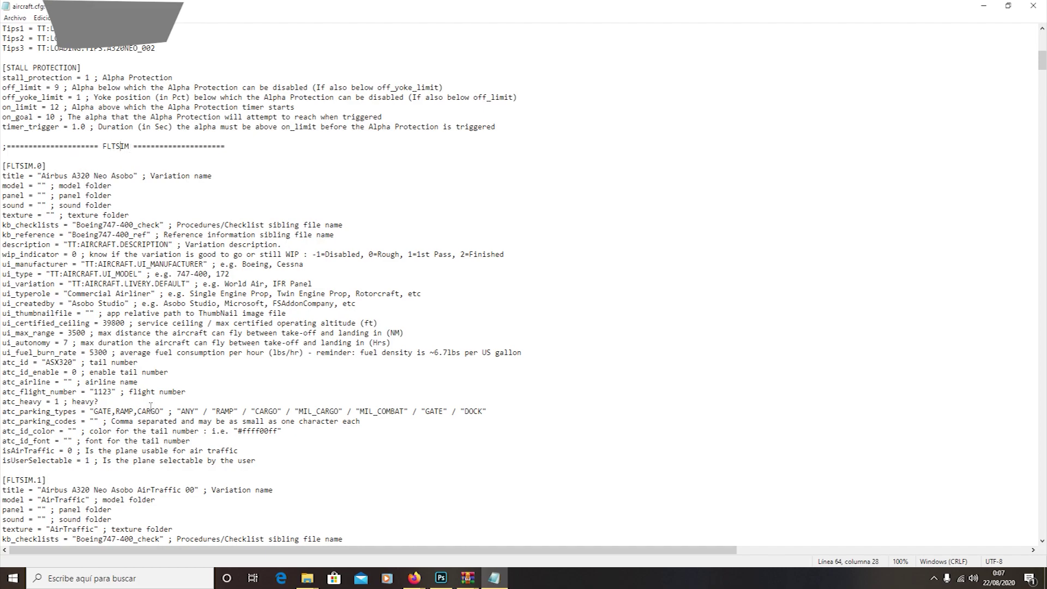
Highlight the complete [FLTSIM.0] entry for the Airbus A320 Neo Asobo, then clear the selection.
{"action": "scroll", "coordinate": [149, 409], "scroll_direction": "down", "scroll_amount": 1}
{"action": "left_click_drag", "start_coordinate": [50, 205], "coordinate": [56, 205]}
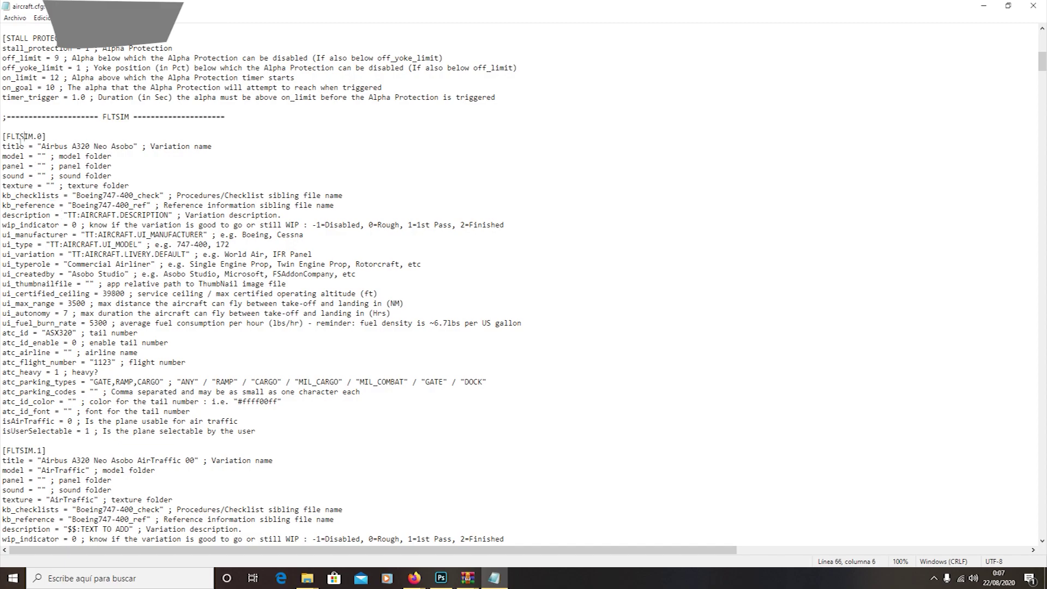
{"action": "left_click_drag", "start_coordinate": [3, 137], "coordinate": [271, 445]}
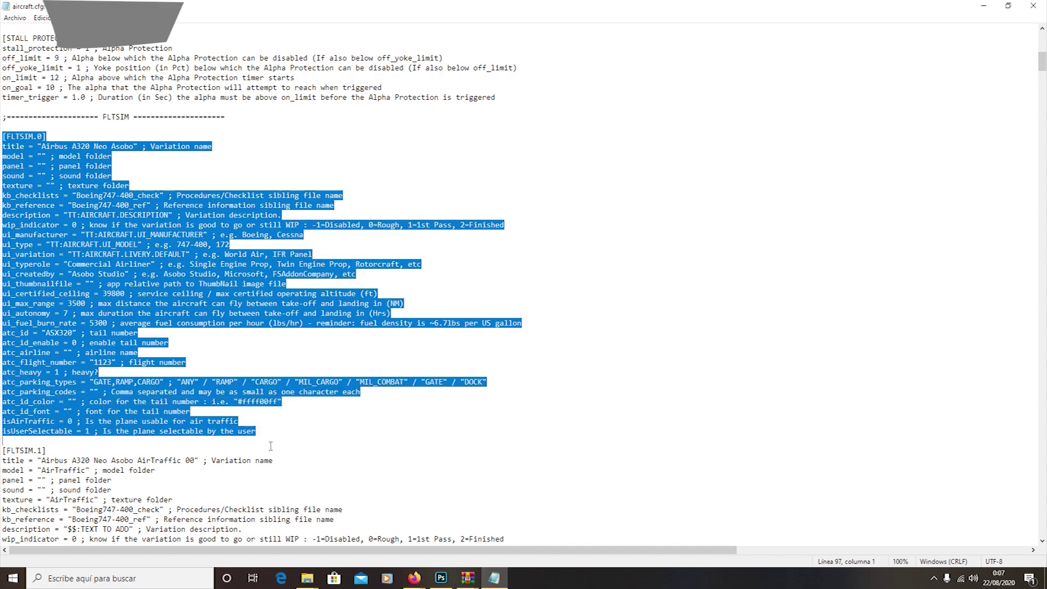
{"action": "left_click", "coordinate": [275, 248]}
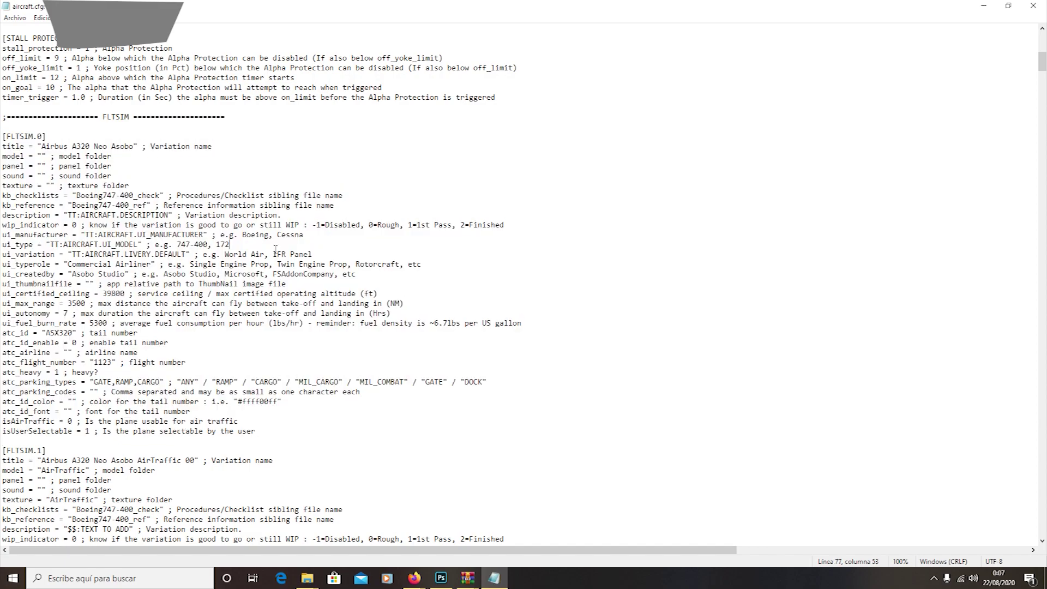
Read through the FLTSIM.1, FLTSIM.2 and FLTSIM.3 entries of aircraft.cfg down to the Delta entry, FLTSIM.4.
{"action": "scroll", "coordinate": [352, 299], "scroll_direction": "down", "scroll_amount": 2}
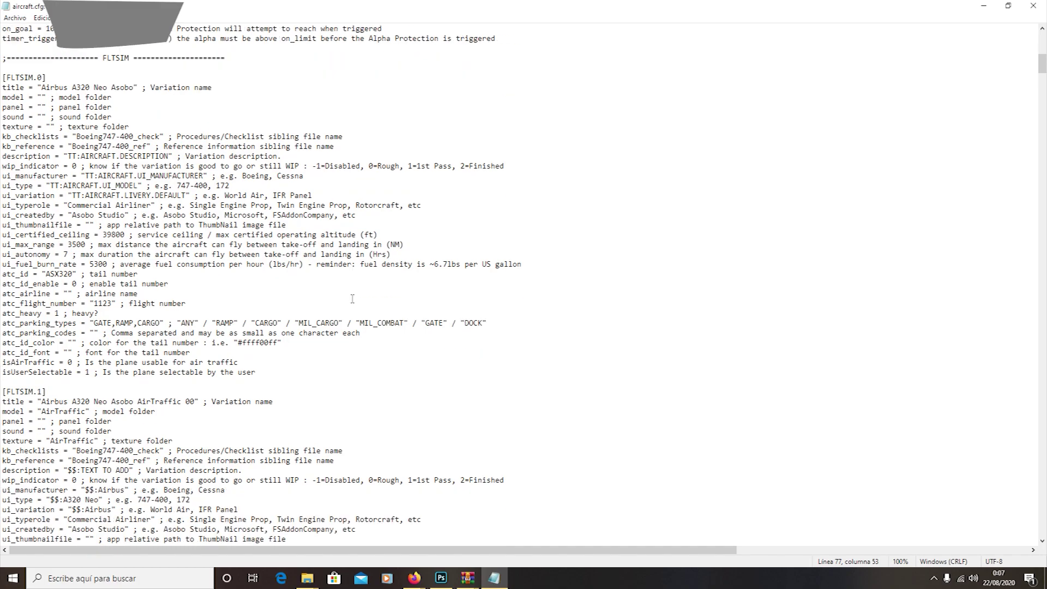
{"action": "scroll", "coordinate": [352, 298], "scroll_direction": "down", "scroll_amount": 12}
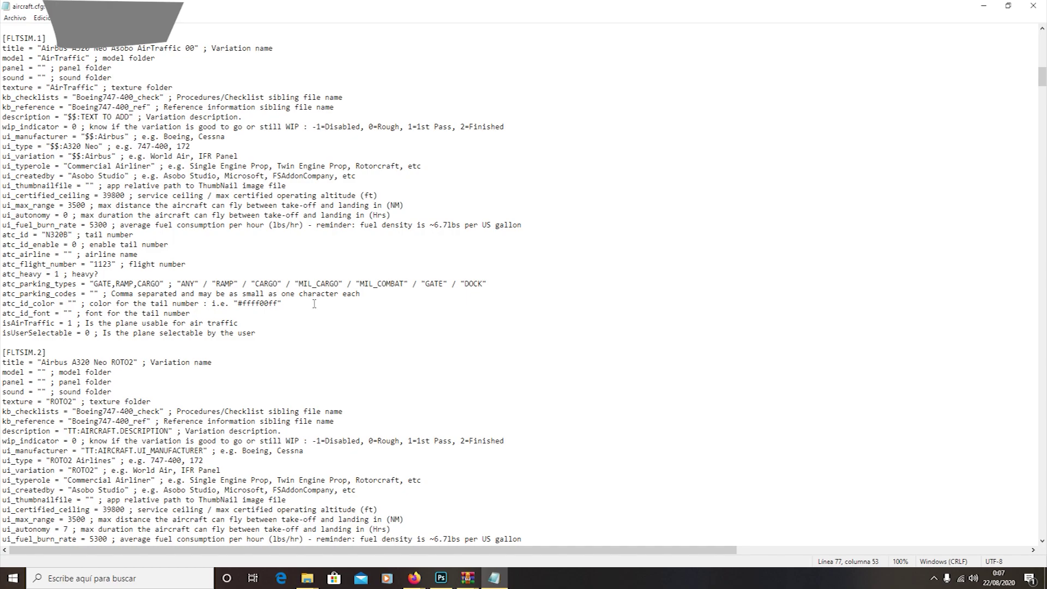
{"action": "scroll", "coordinate": [227, 288], "scroll_direction": "down", "scroll_amount": 12}
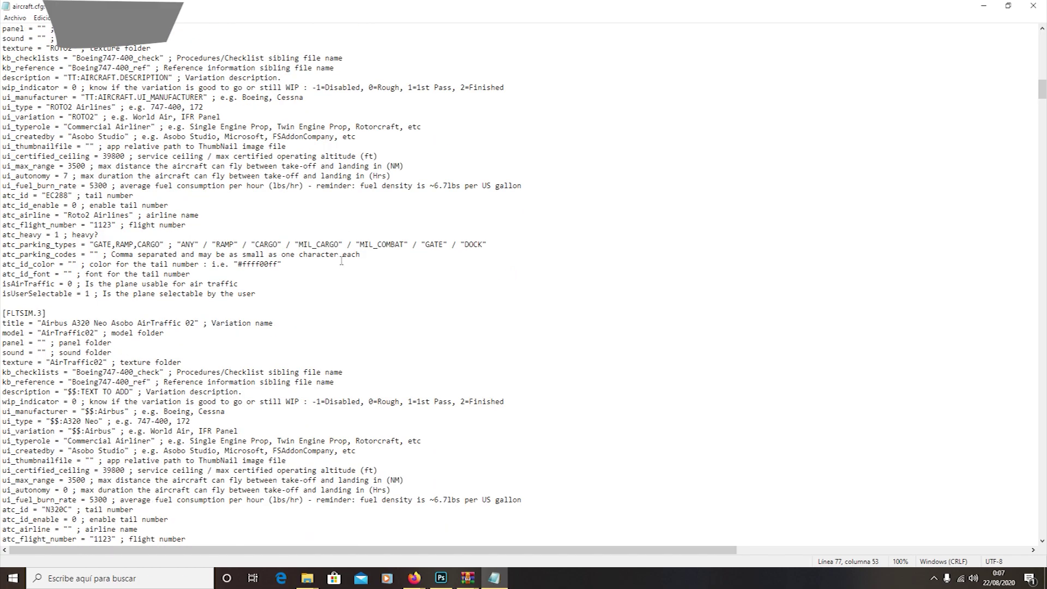
{"action": "scroll", "coordinate": [341, 260], "scroll_direction": "down", "scroll_amount": 8}
{"action": "scroll", "coordinate": [297, 327], "scroll_direction": "down", "scroll_amount": 8}
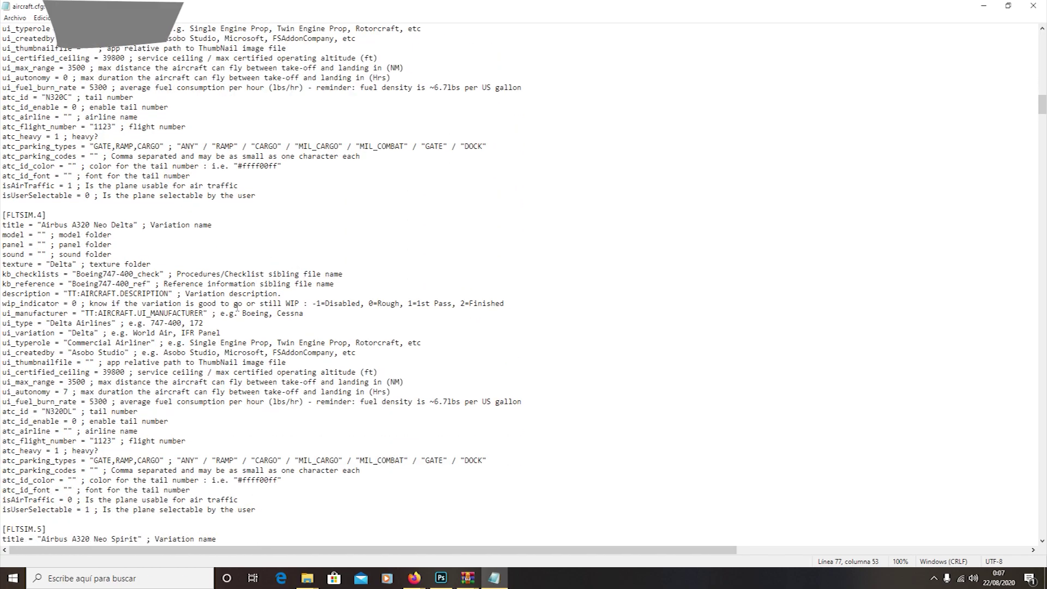
{"action": "left_click", "coordinate": [131, 166]}
{"action": "left_click", "coordinate": [153, 188]}
{"action": "scroll", "coordinate": [153, 191], "scroll_direction": "down", "scroll_amount": 1}
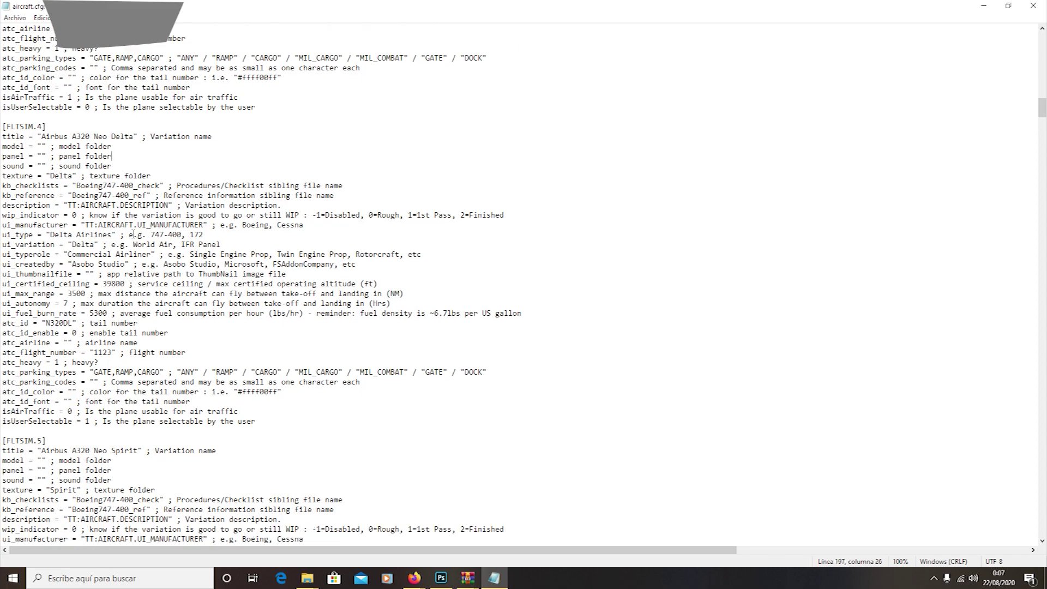
Highlight the complete [FLTSIM.4] Delta entry, then single out the index number in its heading.
{"action": "left_click_drag", "start_coordinate": [4, 127], "coordinate": [280, 424]}
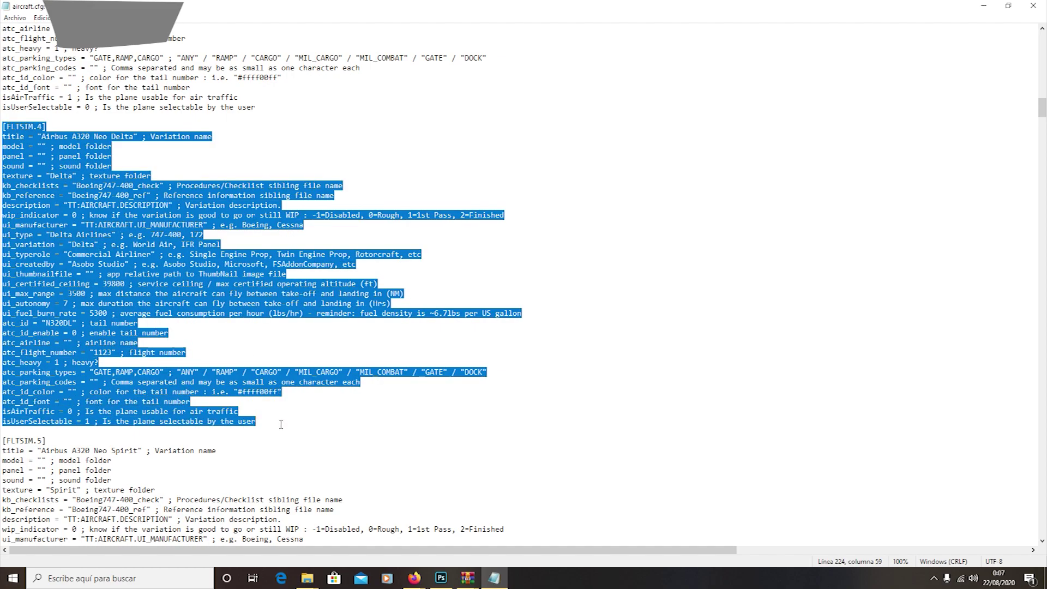
{"action": "left_click", "coordinate": [43, 140]}
{"action": "double_click", "coordinate": [40, 127]}
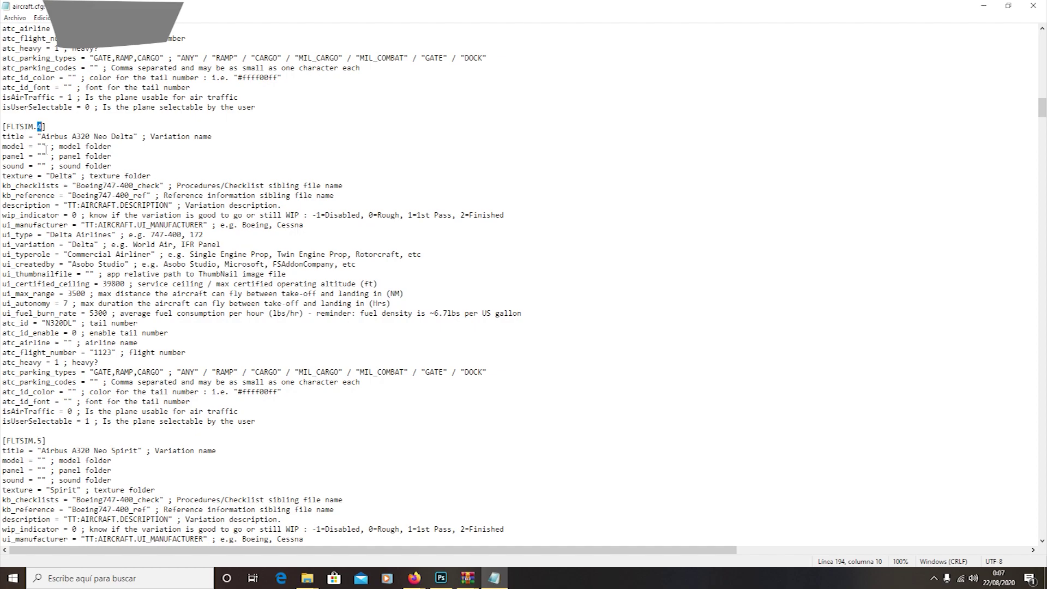
{"action": "left_click", "coordinate": [44, 147]}
{"action": "double_click", "coordinate": [46, 129]}
{"action": "key", "text": "Right"}
{"action": "left_click_drag", "start_coordinate": [46, 129], "coordinate": [39, 127]}
Highlight the livery name Delta in the title line of the FLTSIM.4 entry.
{"action": "left_click", "coordinate": [117, 150]}
{"action": "left_click_drag", "start_coordinate": [111, 141], "coordinate": [134, 141]}
{"action": "left_click", "coordinate": [128, 156]}
{"action": "left_click_drag", "start_coordinate": [111, 140], "coordinate": [134, 141]}
{"action": "left_click", "coordinate": [129, 143]}
Restore the aircraft.cfg window beside the folder list and compare the FLTSIM.4 texture value Delta with the TEXTURE folder names.
{"action": "left_click", "coordinate": [76, 186]}
{"action": "left_click_drag", "start_coordinate": [50, 177], "coordinate": [64, 177]}
{"action": "left_click", "coordinate": [1007, 8]}
{"action": "left_click_drag", "start_coordinate": [491, 69], "coordinate": [633, 64]}
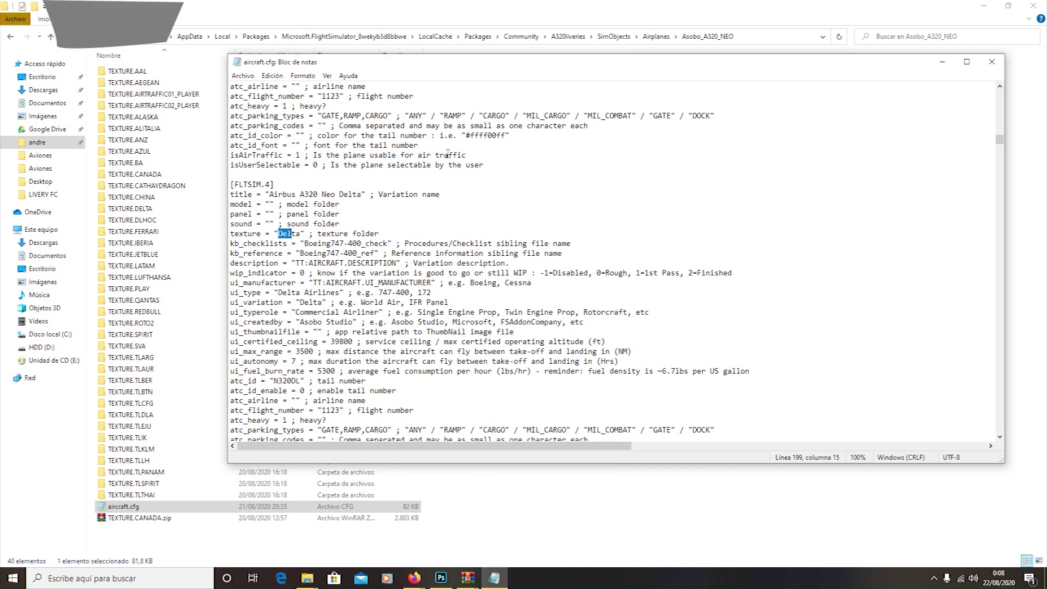
{"action": "left_click", "coordinate": [283, 233]}
{"action": "left_click_drag", "start_coordinate": [414, 66], "coordinate": [433, 66]}
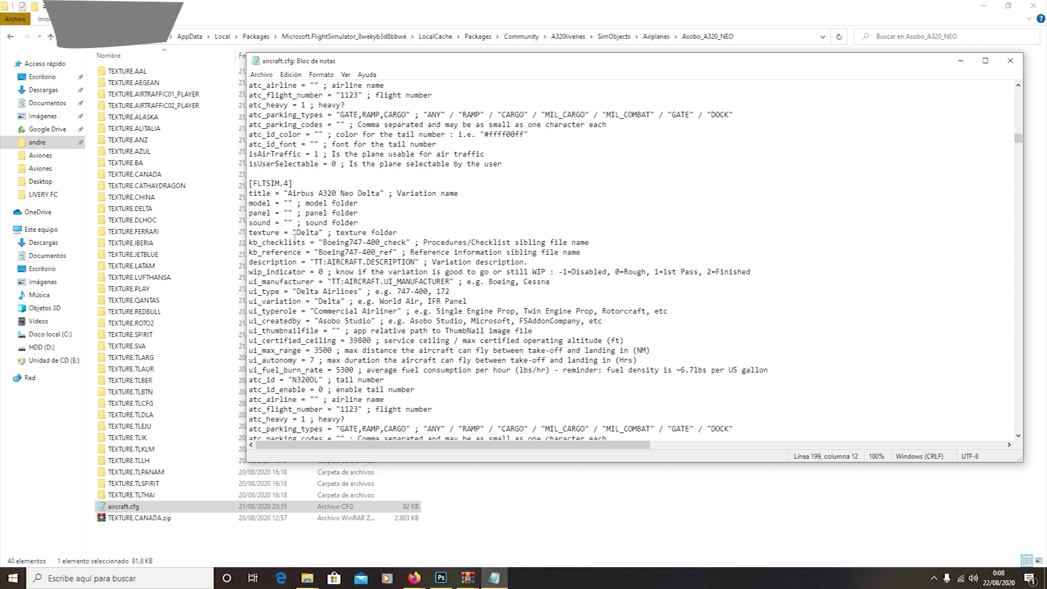
{"action": "left_click_drag", "start_coordinate": [297, 233], "coordinate": [321, 234]}
{"action": "left_click", "coordinate": [316, 253]}
Highlight the ui_type value Delta Airlines and the ui_variation value Delta in the FLTSIM.4 entry.
{"action": "scroll", "coordinate": [305, 269], "scroll_direction": "down", "scroll_amount": 1}
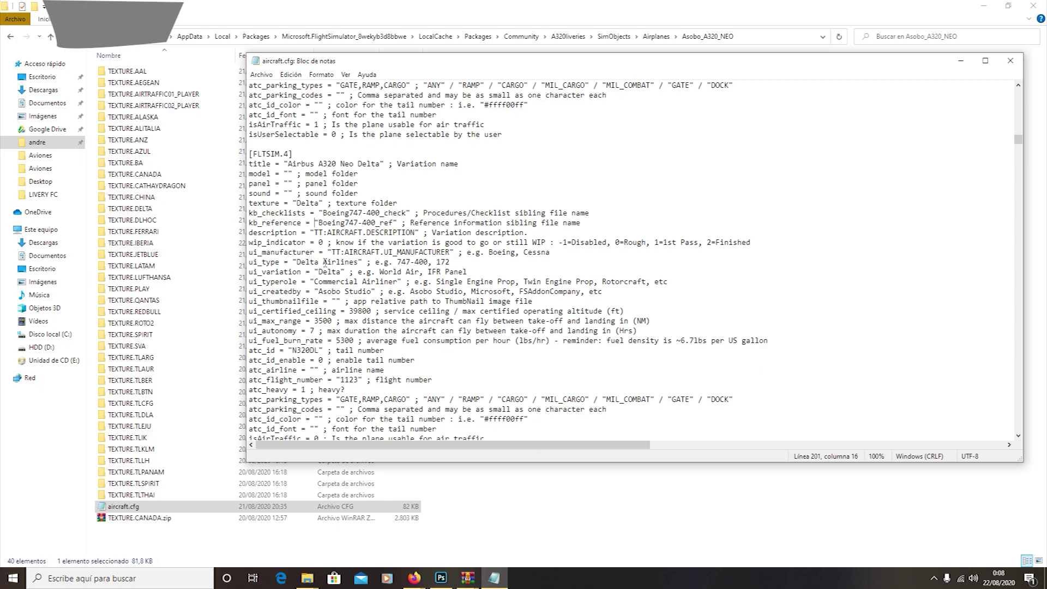
{"action": "left_click_drag", "start_coordinate": [297, 263], "coordinate": [363, 269]}
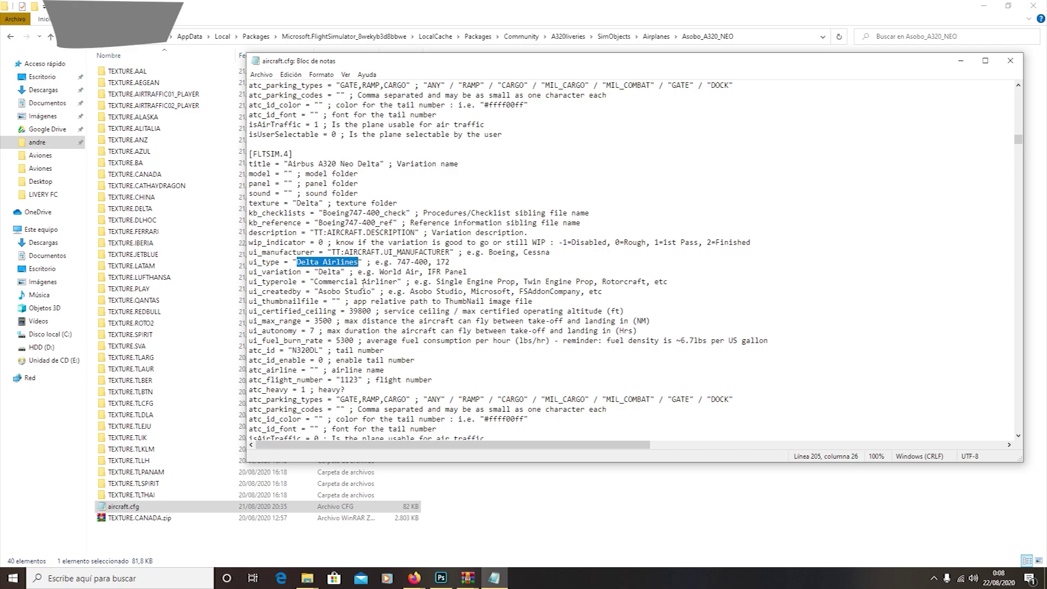
{"action": "left_click_drag", "start_coordinate": [319, 271], "coordinate": [342, 272]}
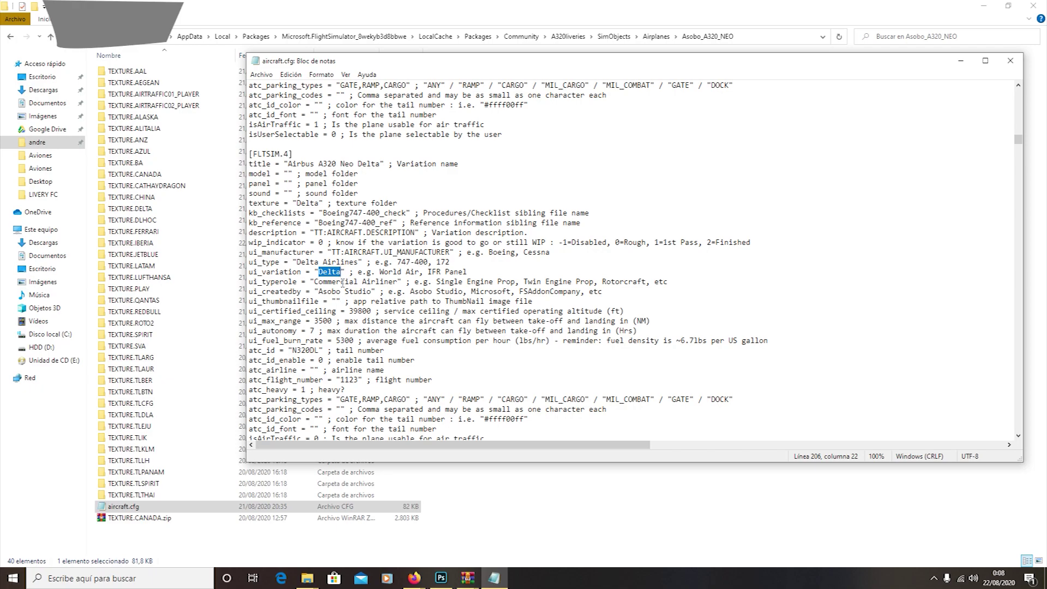
{"action": "left_click", "coordinate": [344, 314]}
Examine the FLTSIM.4 tail number, flight number and tail number color lines, including the sample color code #ffff00ff.
{"action": "scroll", "coordinate": [345, 312], "scroll_direction": "down", "scroll_amount": 1}
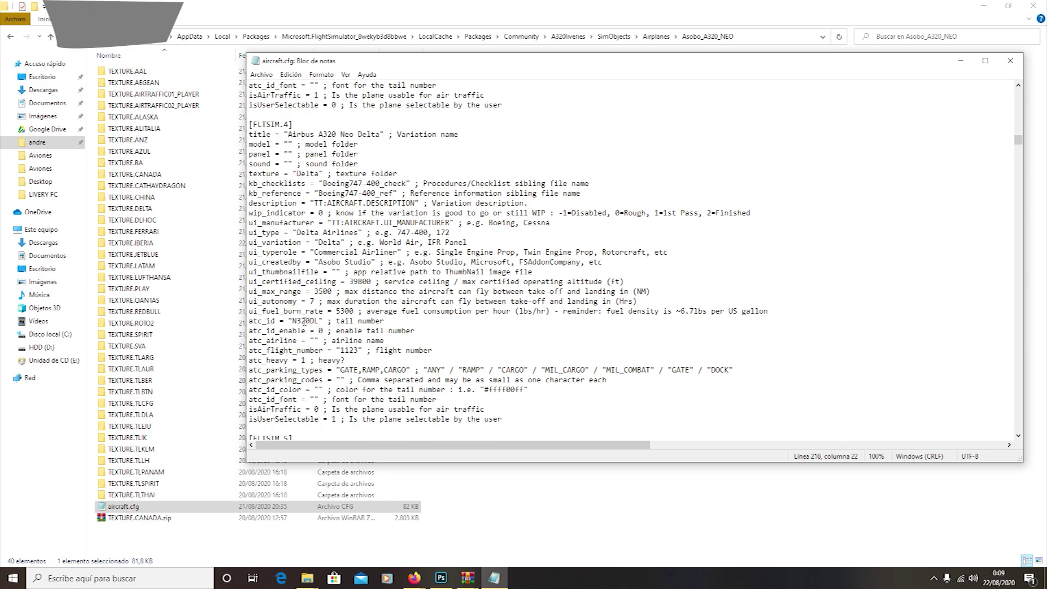
{"action": "left_click_drag", "start_coordinate": [292, 321], "coordinate": [319, 321]}
{"action": "left_click_drag", "start_coordinate": [250, 322], "coordinate": [319, 321]}
{"action": "left_click", "coordinate": [350, 350]}
{"action": "left_click_drag", "start_coordinate": [489, 389], "coordinate": [524, 391]}
{"action": "left_click", "coordinate": [321, 390]}
{"action": "left_click_drag", "start_coordinate": [489, 391], "coordinate": [515, 395]}
{"action": "left_click", "coordinate": [491, 396]}
{"action": "left_click", "coordinate": [345, 380]}
{"action": "left_click", "coordinate": [323, 394]}
Close aircraft.cfg, go up to the A320liveries folder and open layout.json as text.
{"action": "left_click", "coordinate": [1010, 61]}
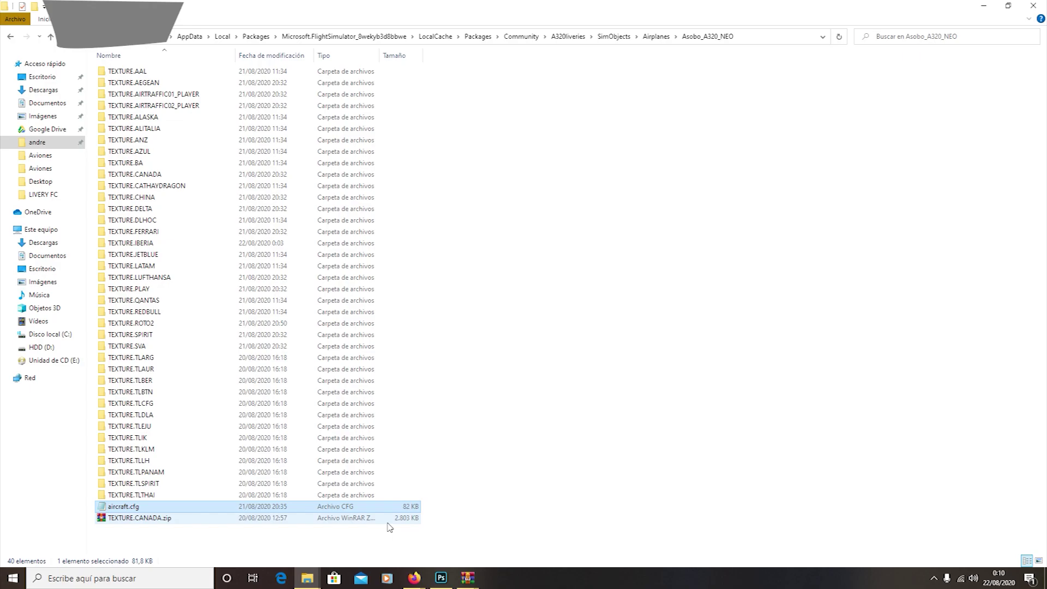
{"action": "left_click", "coordinate": [497, 507]}
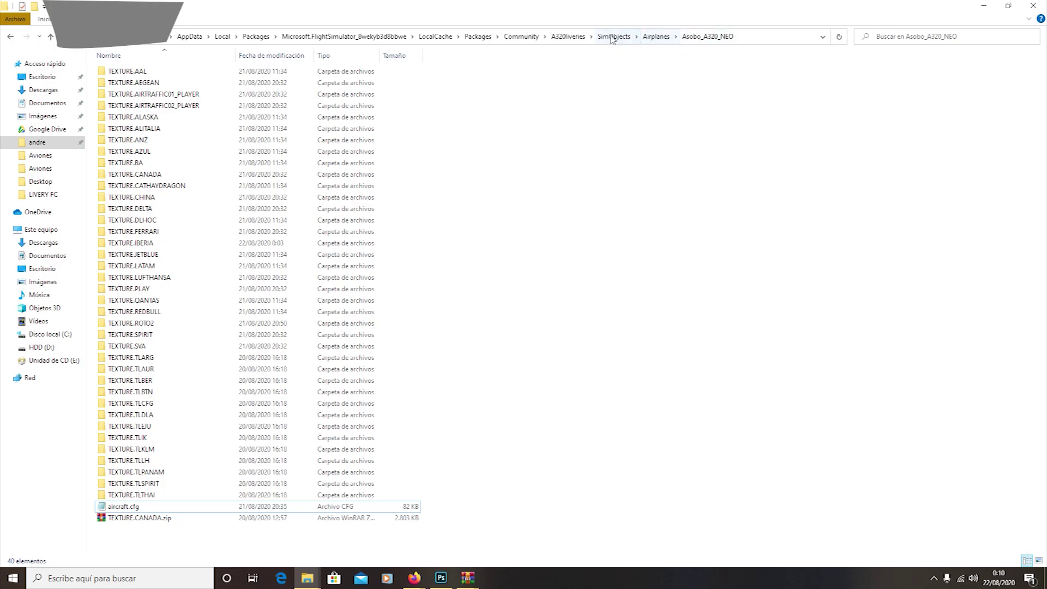
{"action": "left_click", "coordinate": [567, 35]}
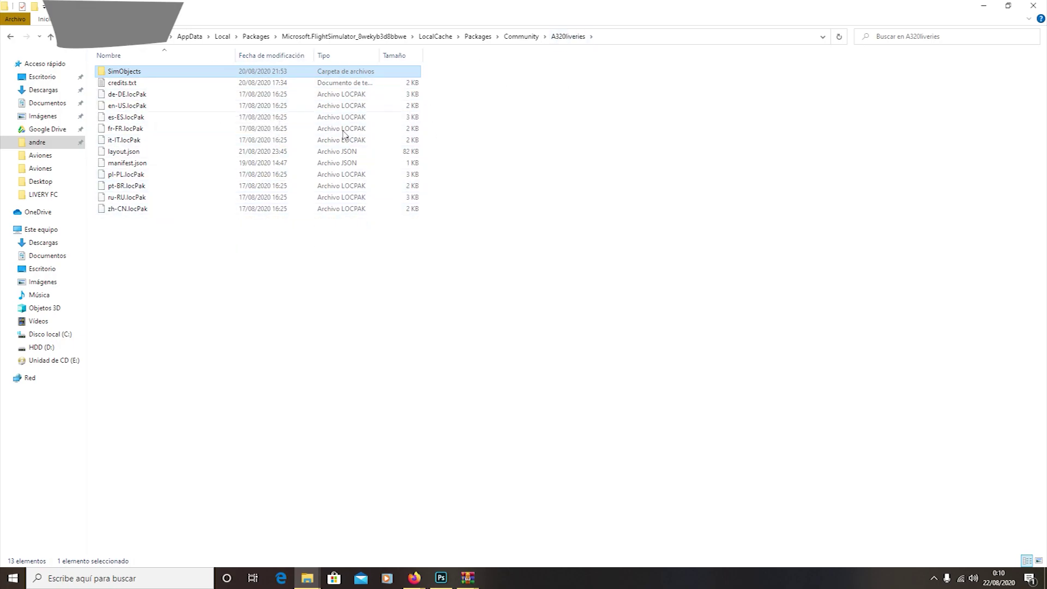
{"action": "left_click", "coordinate": [170, 232]}
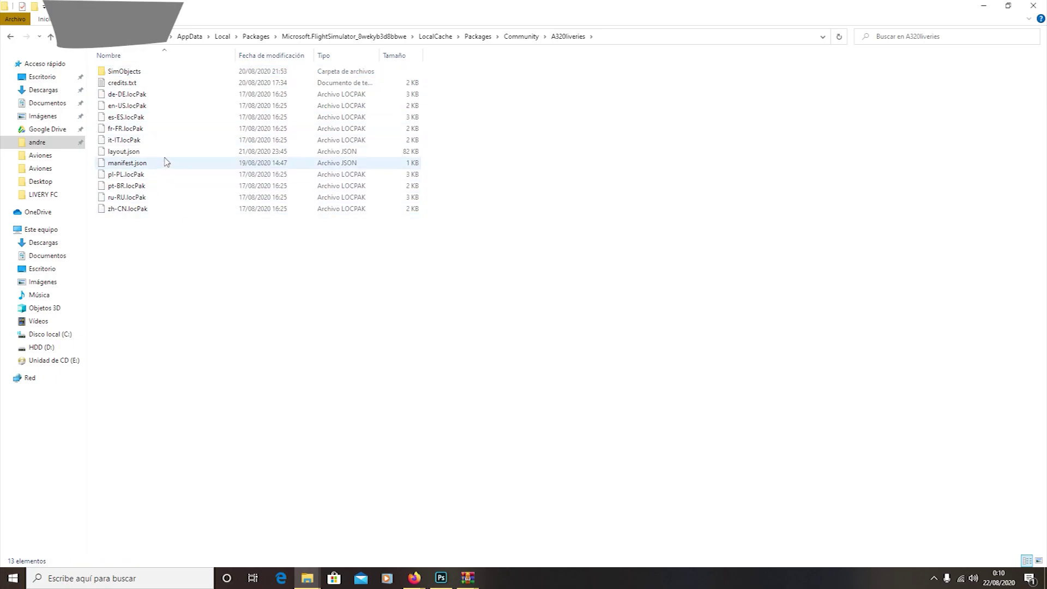
{"action": "left_click", "coordinate": [140, 155]}
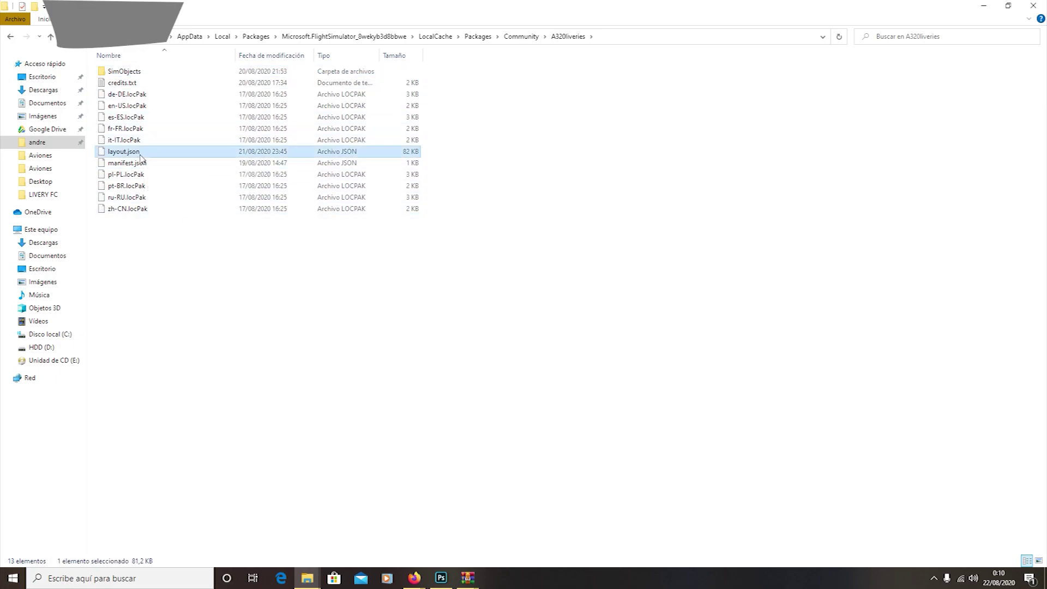
{"action": "double_click", "coordinate": [162, 153]}
{"action": "left_click", "coordinate": [433, 278]}
{"action": "left_click", "coordinate": [480, 188]}
{"action": "left_click", "coordinate": [543, 303]}
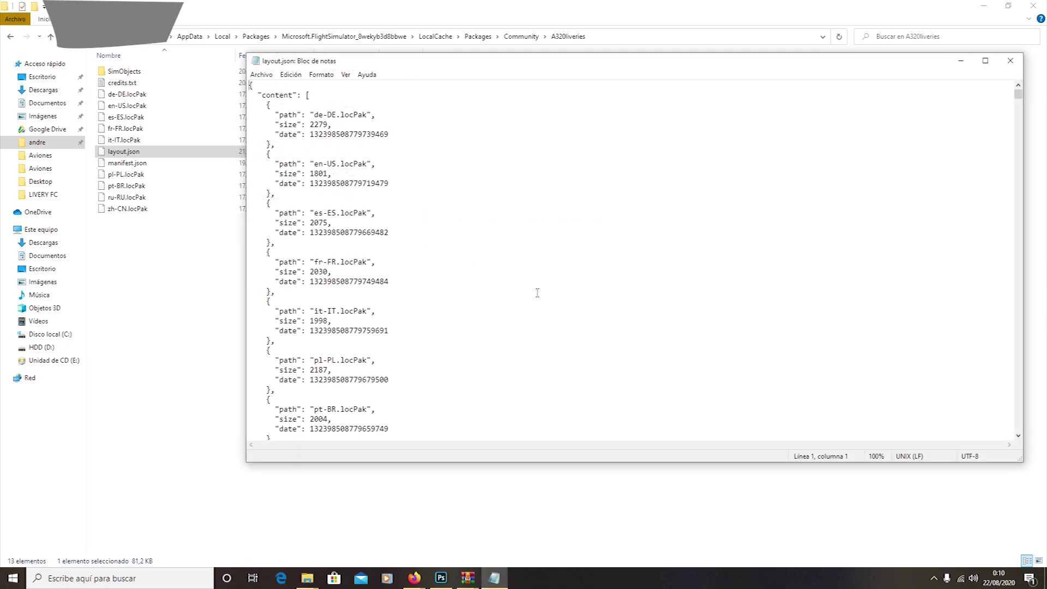
Move the layout.json window clear of the file list and examine the path, size and date entries for the locPak, aircraft.cfg and TEXTURE.DELTA files.
{"action": "left_click_drag", "start_coordinate": [579, 67], "coordinate": [616, 57]}
{"action": "left_click_drag", "start_coordinate": [326, 105], "coordinate": [309, 145]}
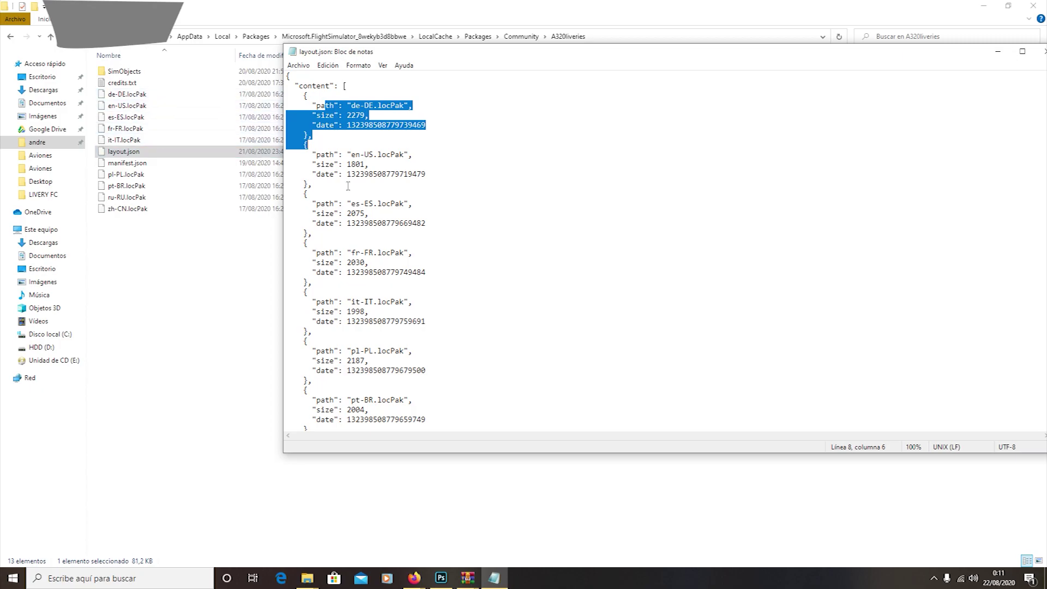
{"action": "left_click", "coordinate": [355, 164]}
{"action": "scroll", "coordinate": [387, 251], "scroll_direction": "down", "scroll_amount": 12}
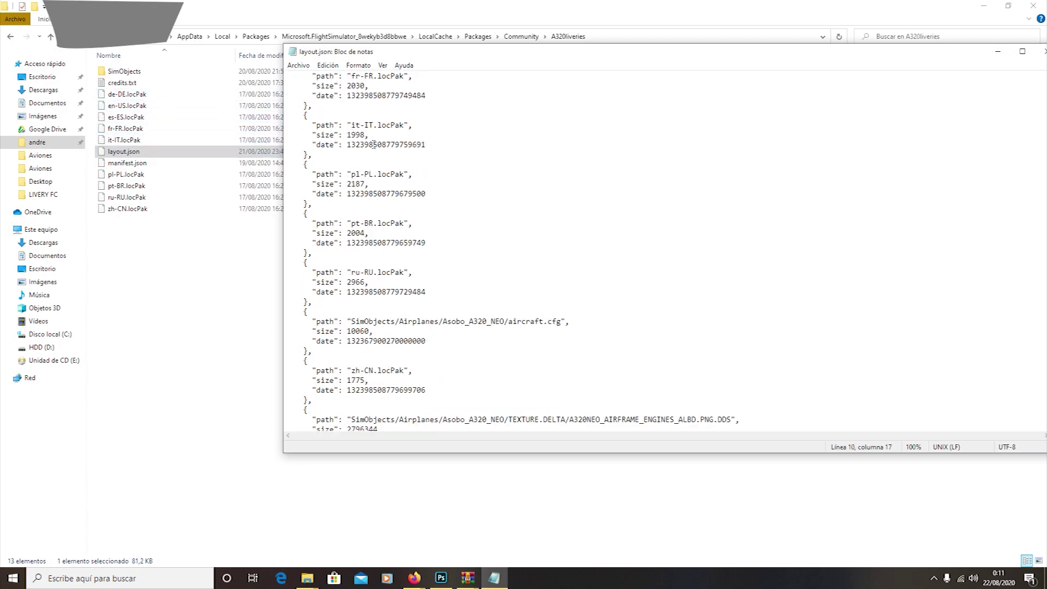
{"action": "scroll", "coordinate": [405, 196], "scroll_direction": "down", "scroll_amount": 2}
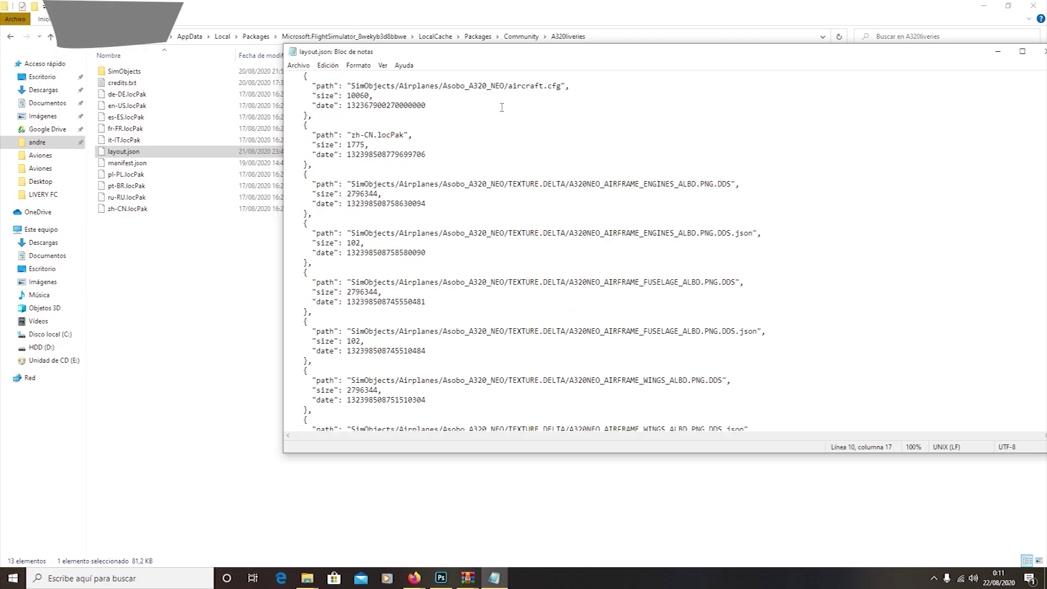
{"action": "scroll", "coordinate": [502, 108], "scroll_direction": "up", "scroll_amount": 1}
{"action": "scroll", "coordinate": [441, 152], "scroll_direction": "up", "scroll_amount": 1}
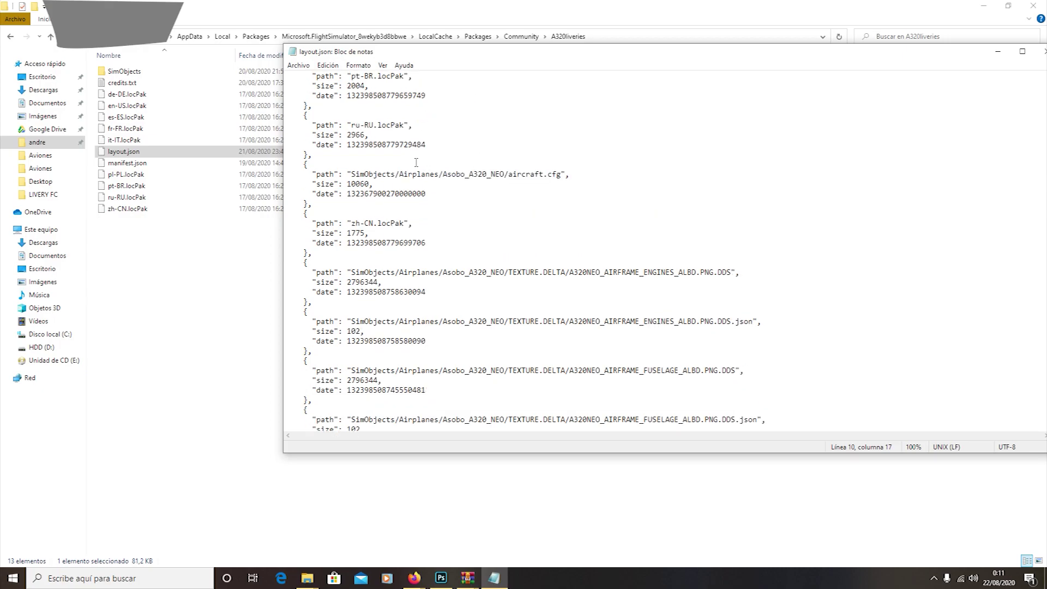
{"action": "scroll", "coordinate": [414, 164], "scroll_direction": "up", "scroll_amount": 3}
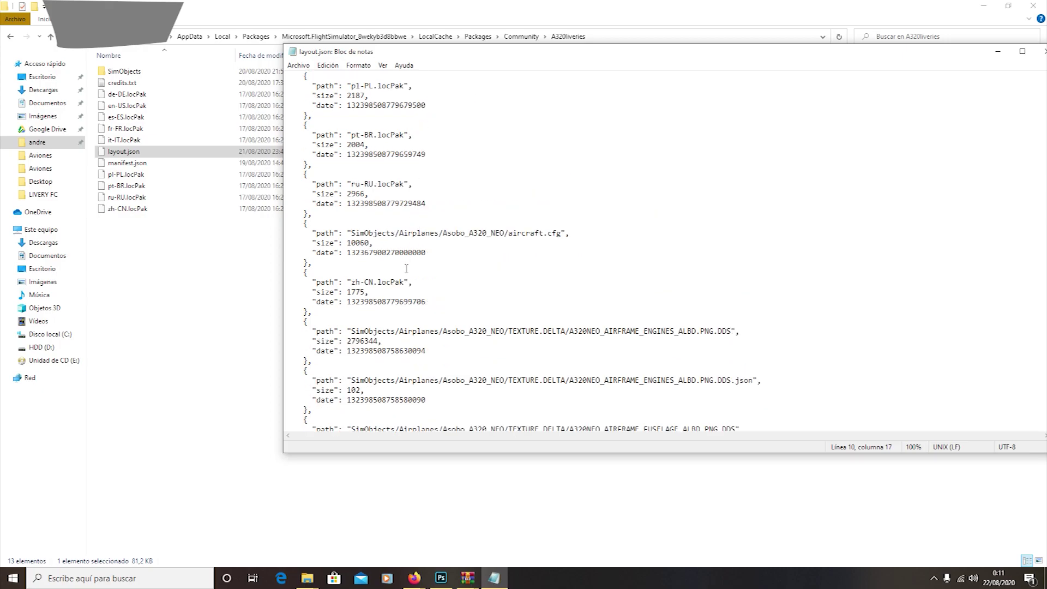
{"action": "scroll", "coordinate": [406, 268], "scroll_direction": "down", "scroll_amount": 1}
{"action": "scroll", "coordinate": [434, 228], "scroll_direction": "up", "scroll_amount": 4}
{"action": "scroll", "coordinate": [434, 228], "scroll_direction": "down", "scroll_amount": 5}
{"action": "scroll", "coordinate": [433, 229], "scroll_direction": "down", "scroll_amount": 1}
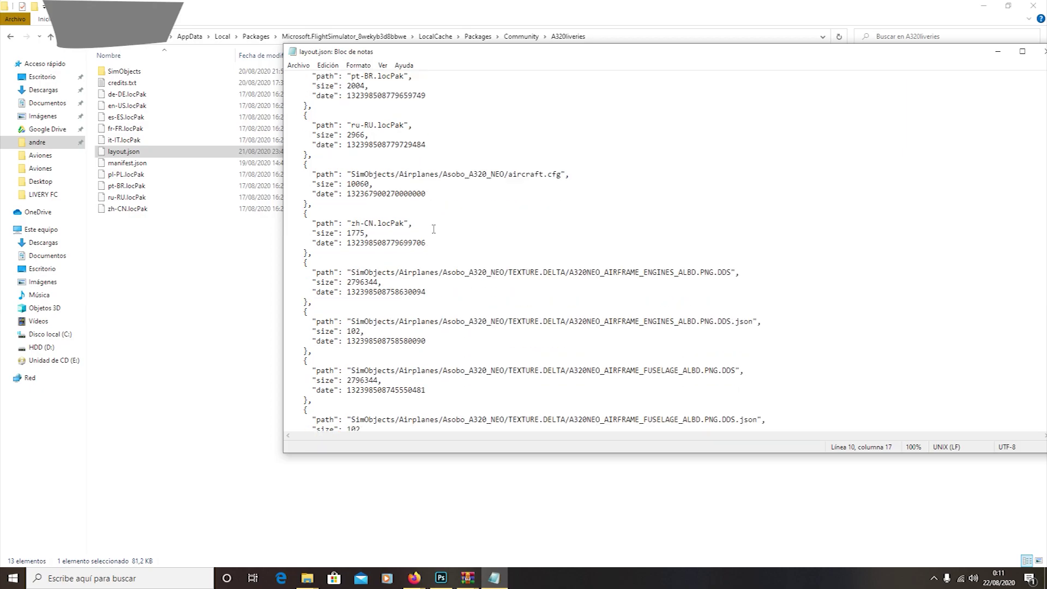
{"action": "scroll", "coordinate": [433, 228], "scroll_direction": "up", "scroll_amount": 11}
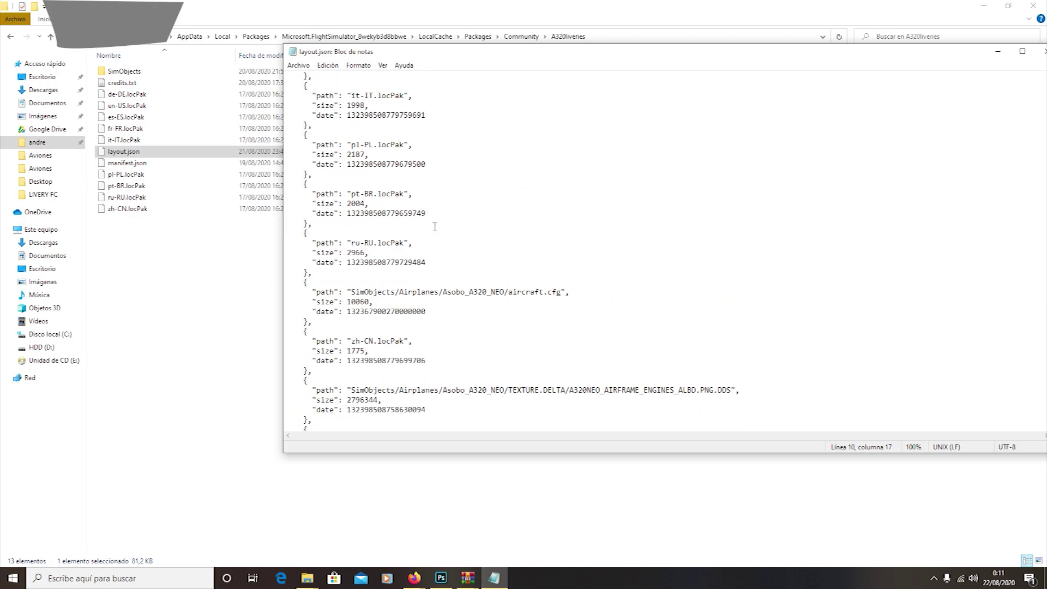
Highlight the SimObjects/Airplanes/Asobo_A320_NEO path and its aircraft.cfg file name in the aircraft.cfg entry of layout.json.
{"action": "scroll", "coordinate": [434, 227], "scroll_direction": "down", "scroll_amount": 6}
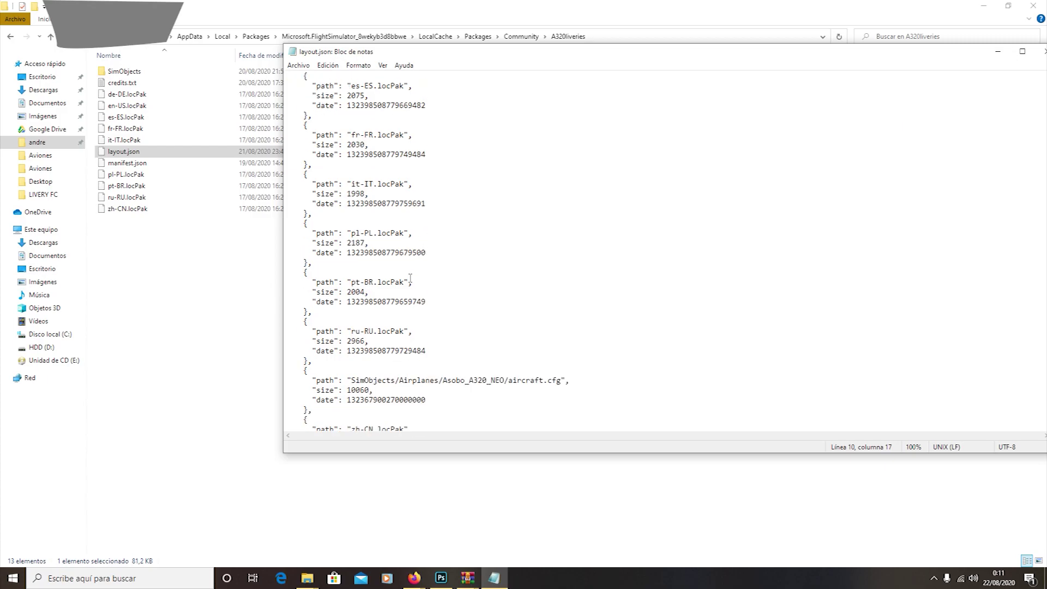
{"action": "scroll", "coordinate": [406, 334], "scroll_direction": "down", "scroll_amount": 1}
{"action": "left_click", "coordinate": [388, 292]}
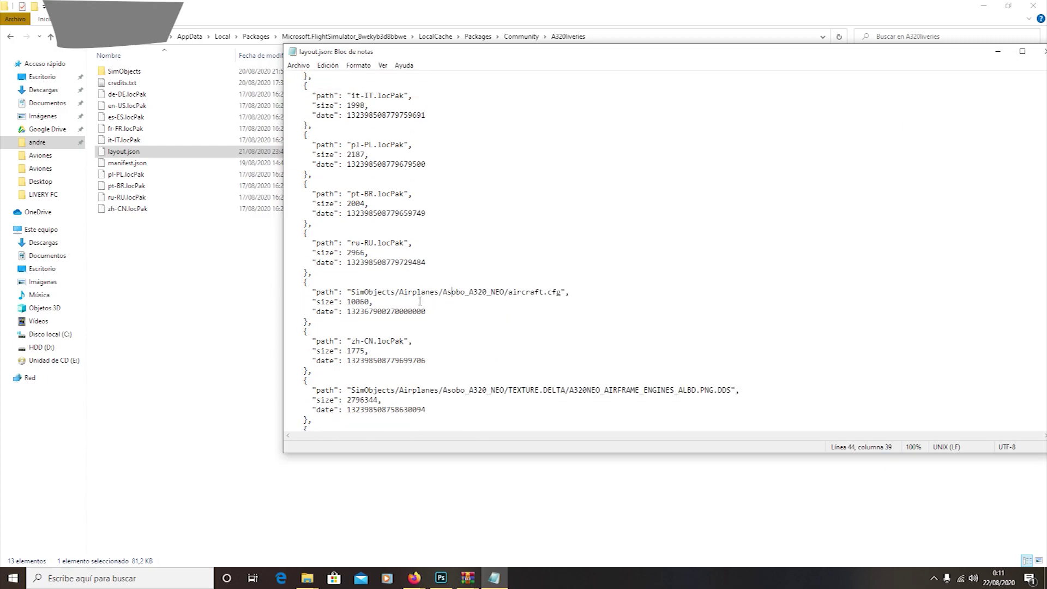
{"action": "left_click_drag", "start_coordinate": [350, 292], "coordinate": [561, 295]}
{"action": "left_click", "coordinate": [564, 295]}
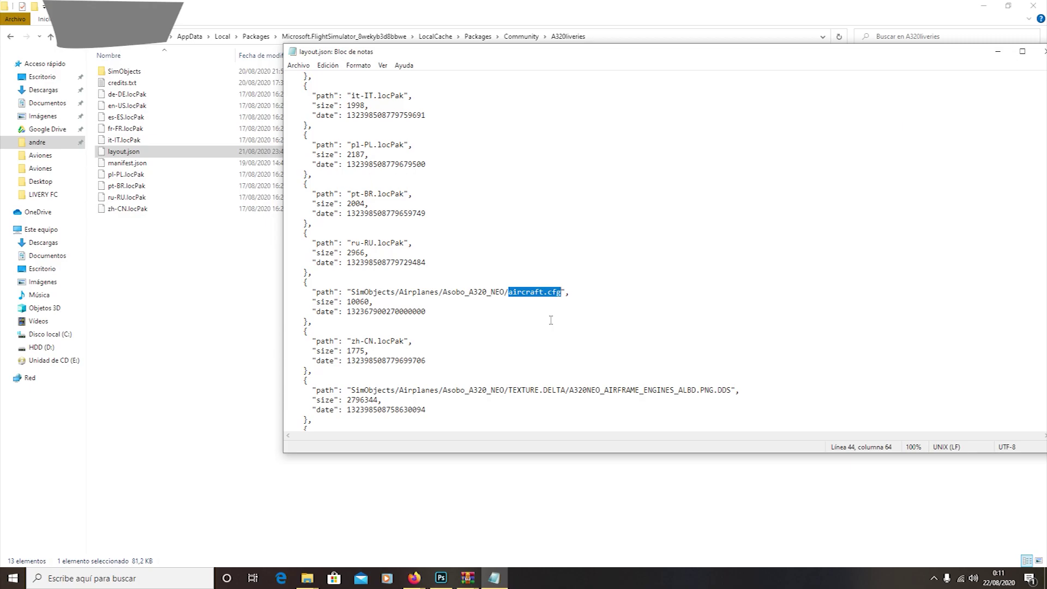
{"action": "left_click", "coordinate": [551, 317]}
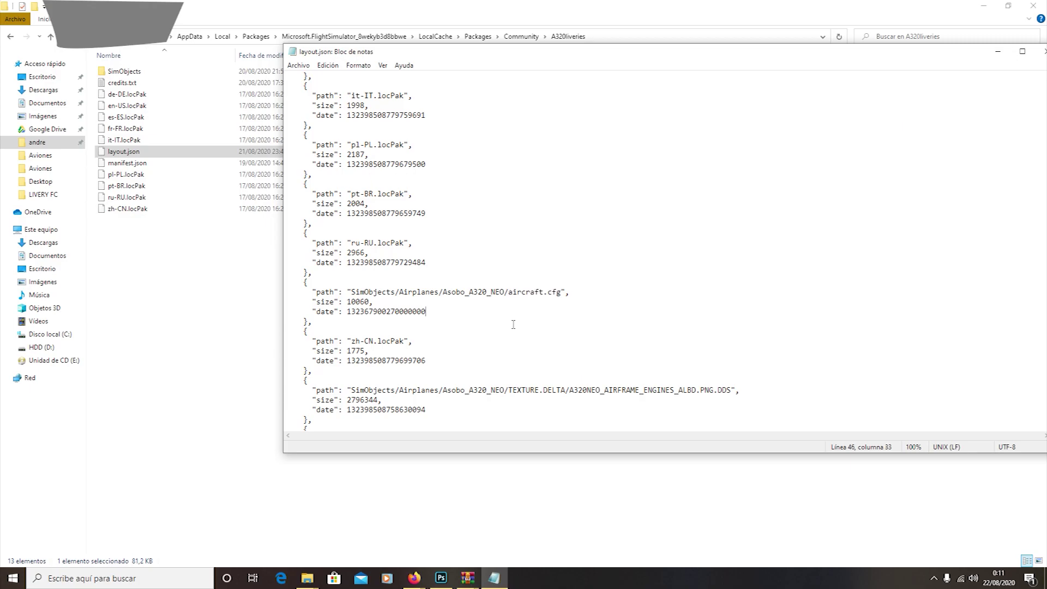
Highlight the complete TEXTURE.DELTA entry for A320NEO_AIRFRAME_ENGINES_ALBD.PNG.DDS, including its path, size and date lines.
{"action": "scroll", "coordinate": [512, 326], "scroll_direction": "down", "scroll_amount": 2}
{"action": "scroll", "coordinate": [512, 326], "scroll_direction": "down", "scroll_amount": 3}
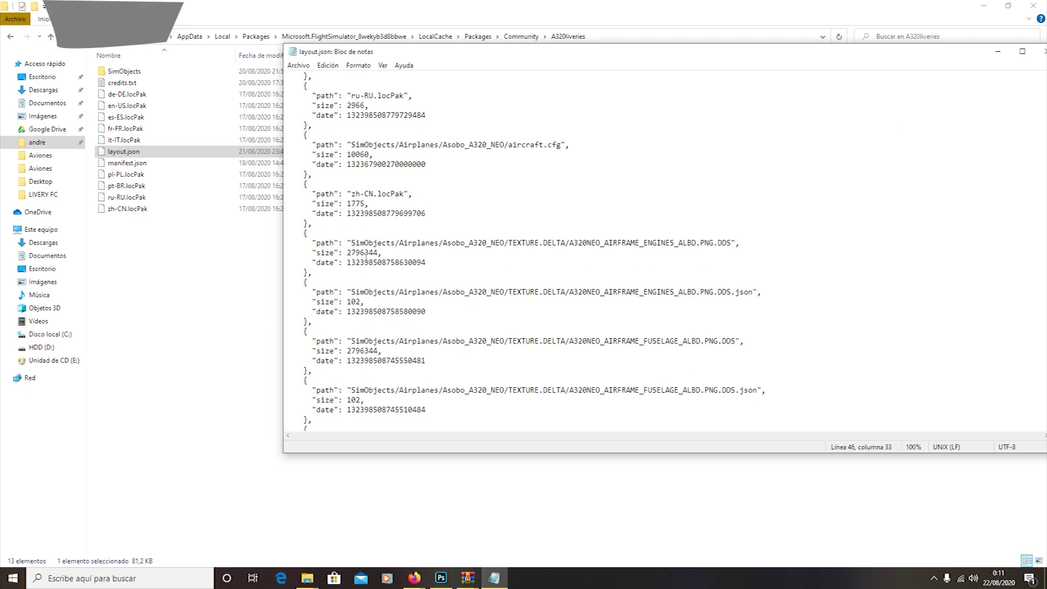
{"action": "left_click_drag", "start_coordinate": [301, 233], "coordinate": [326, 280]}
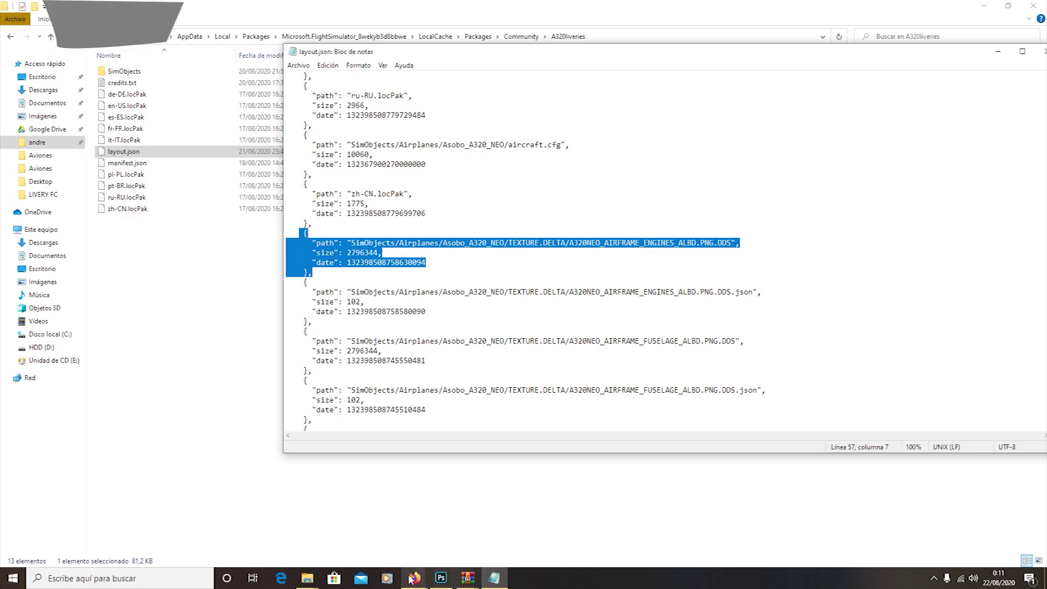
Switch to File Explorer, open SimObjects, Airplanes, Asobo_A320_NEO and TEXTURE.DELTA in turn, and select A320NEO_AIRFRAME_ENGINES_ALBD.PNG.DDS.
{"action": "left_click", "coordinate": [308, 578]}
{"action": "left_click", "coordinate": [271, 537]}
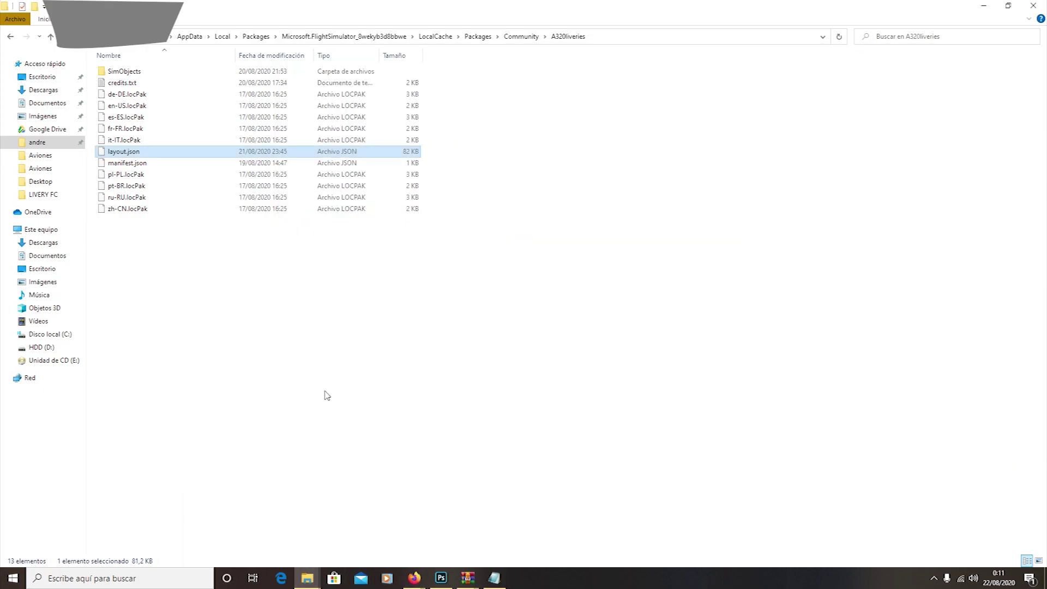
{"action": "left_click", "coordinate": [327, 395]}
{"action": "double_click", "coordinate": [186, 72]}
{"action": "double_click", "coordinate": [185, 72]}
{"action": "double_click", "coordinate": [185, 72]}
{"action": "left_click", "coordinate": [185, 72]}
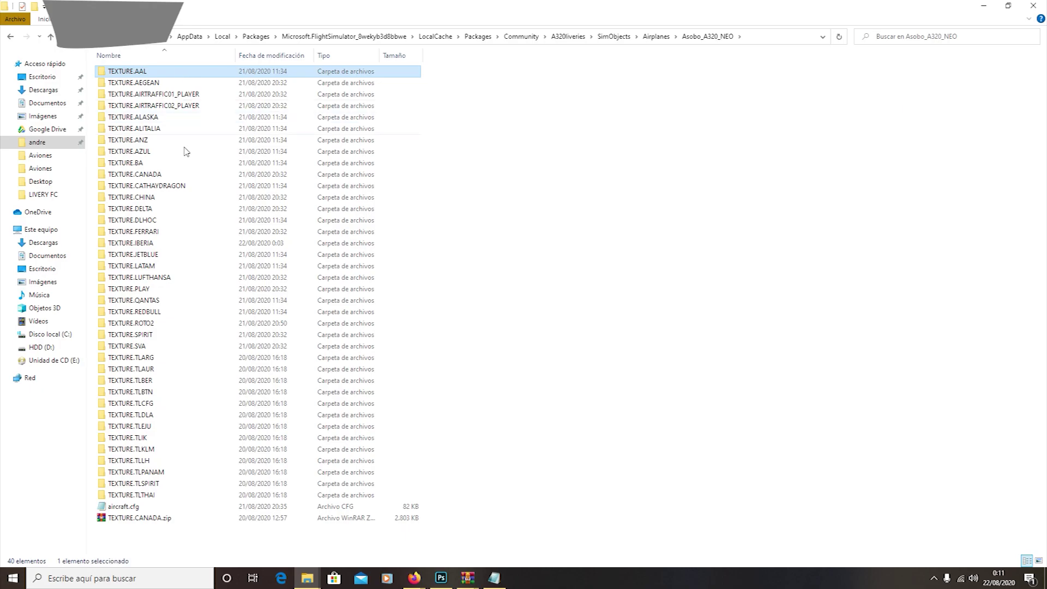
{"action": "double_click", "coordinate": [188, 209]}
{"action": "left_click", "coordinate": [185, 71]}
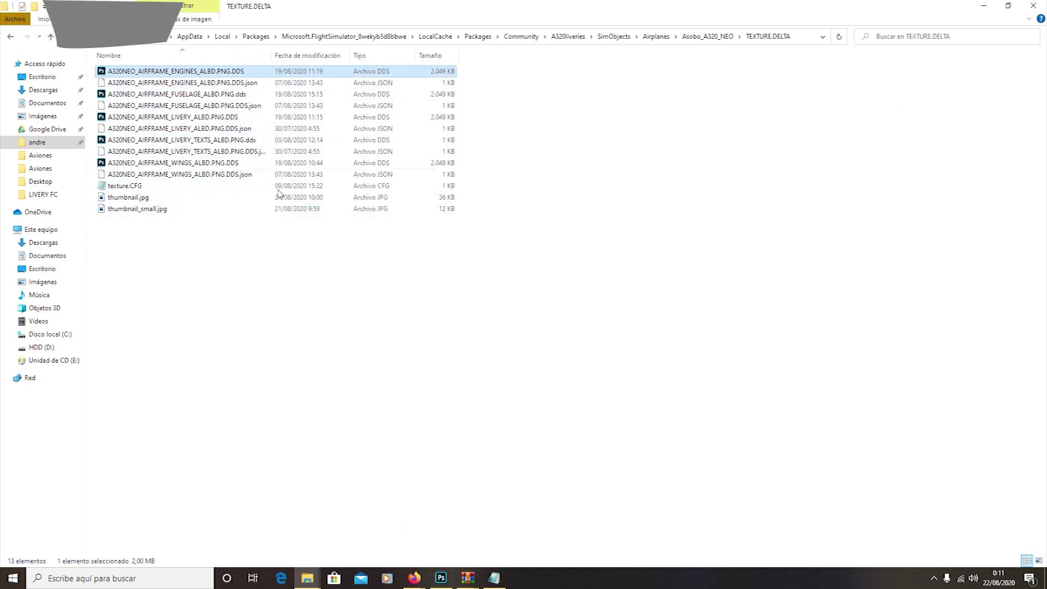
Return to layout.json in Notepad, compare the engines DDS path with the folder's file name, and highlight that whole entry.
{"action": "left_click", "coordinate": [489, 585]}
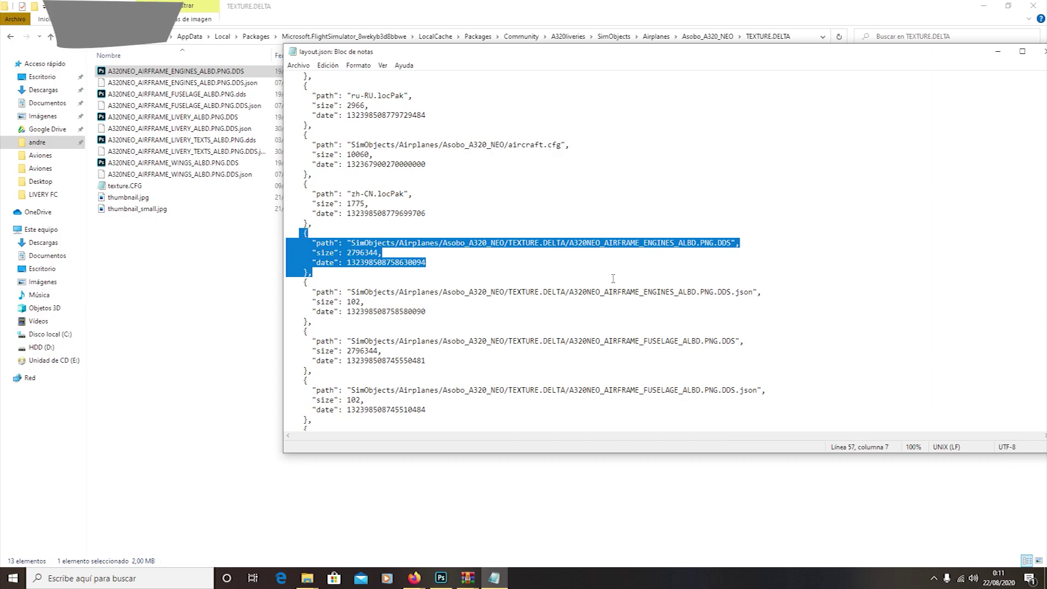
{"action": "left_click_drag", "start_coordinate": [543, 246], "coordinate": [731, 245]}
{"action": "left_click", "coordinate": [675, 244]}
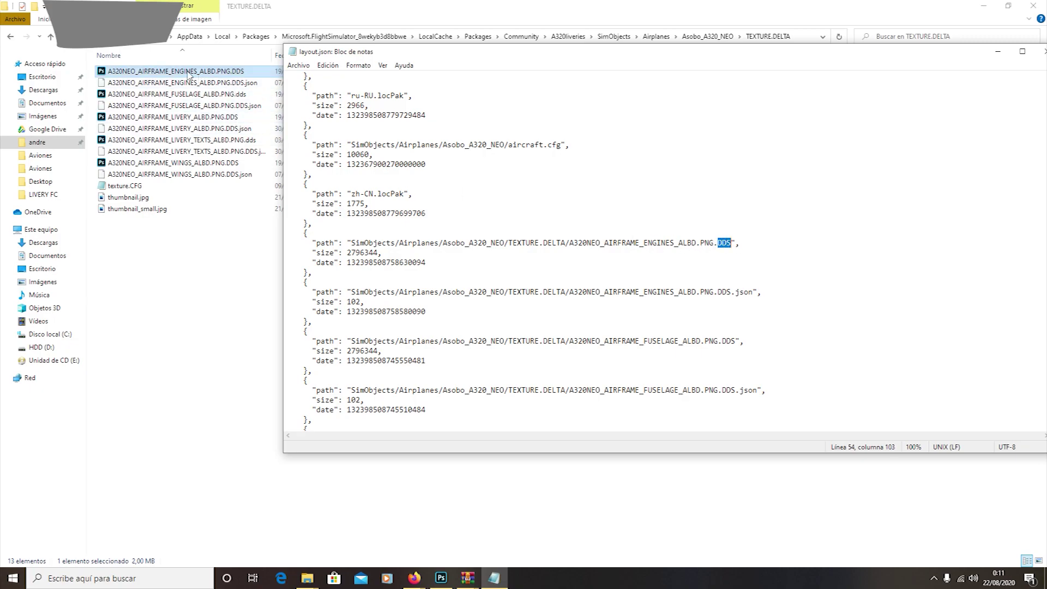
{"action": "left_click", "coordinate": [518, 265]}
{"action": "left_click_drag", "start_coordinate": [322, 272], "coordinate": [286, 234]}
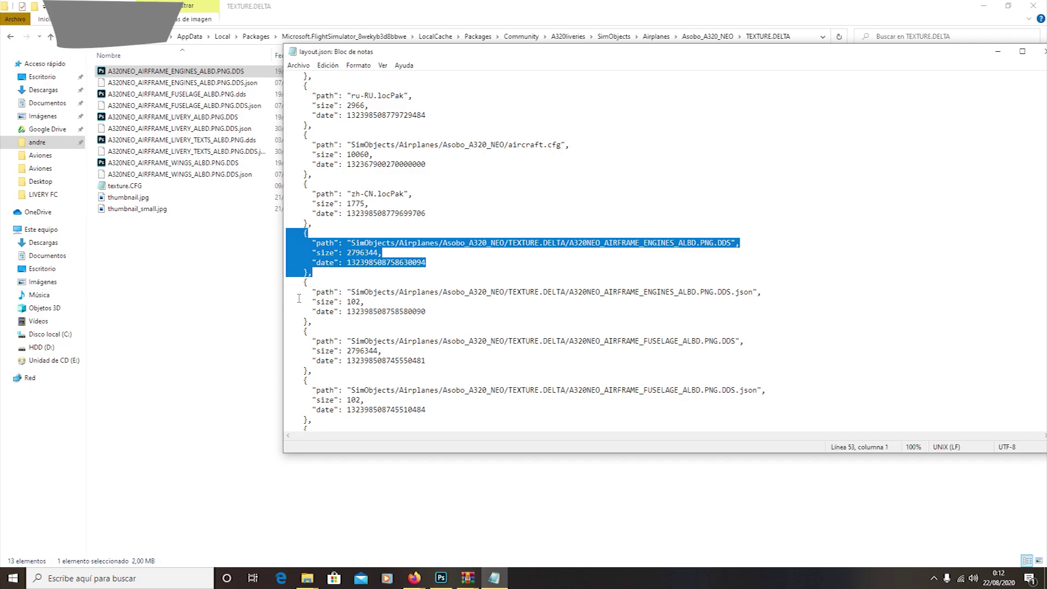
Highlight the DELTA folder name in the four engines and fuselage paths, plus the engines DDS entry's size and date lines.
{"action": "left_click", "coordinate": [551, 249]}
{"action": "left_click_drag", "start_coordinate": [543, 244], "coordinate": [566, 246]}
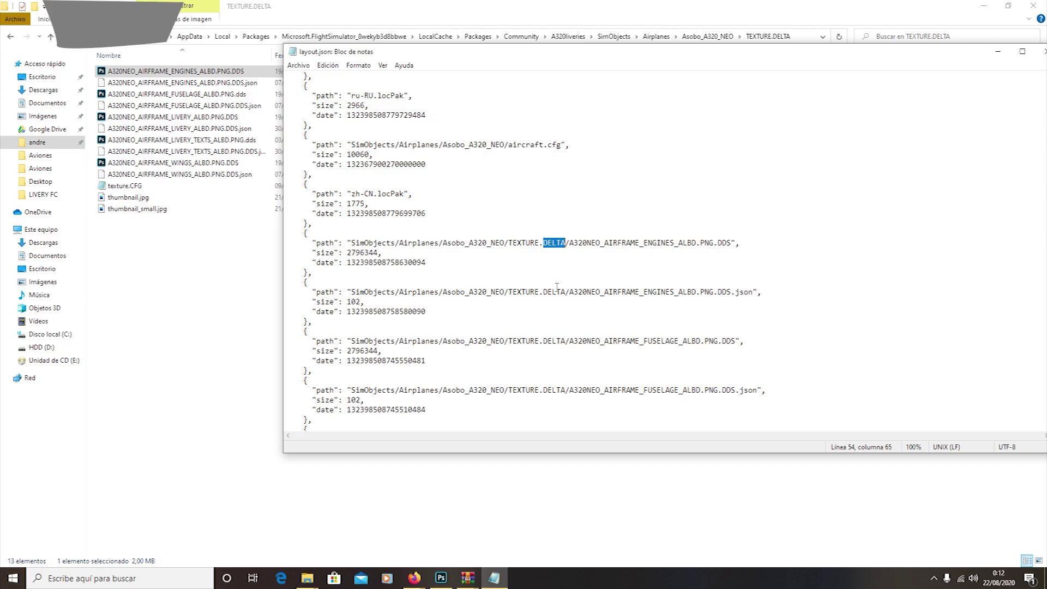
{"action": "left_click_drag", "start_coordinate": [544, 292], "coordinate": [566, 293]}
{"action": "left_click_drag", "start_coordinate": [543, 341], "coordinate": [566, 342]}
{"action": "left_click_drag", "start_coordinate": [544, 396], "coordinate": [567, 397]}
{"action": "left_click", "coordinate": [542, 353]}
{"action": "left_click_drag", "start_coordinate": [426, 262], "coordinate": [288, 255]}
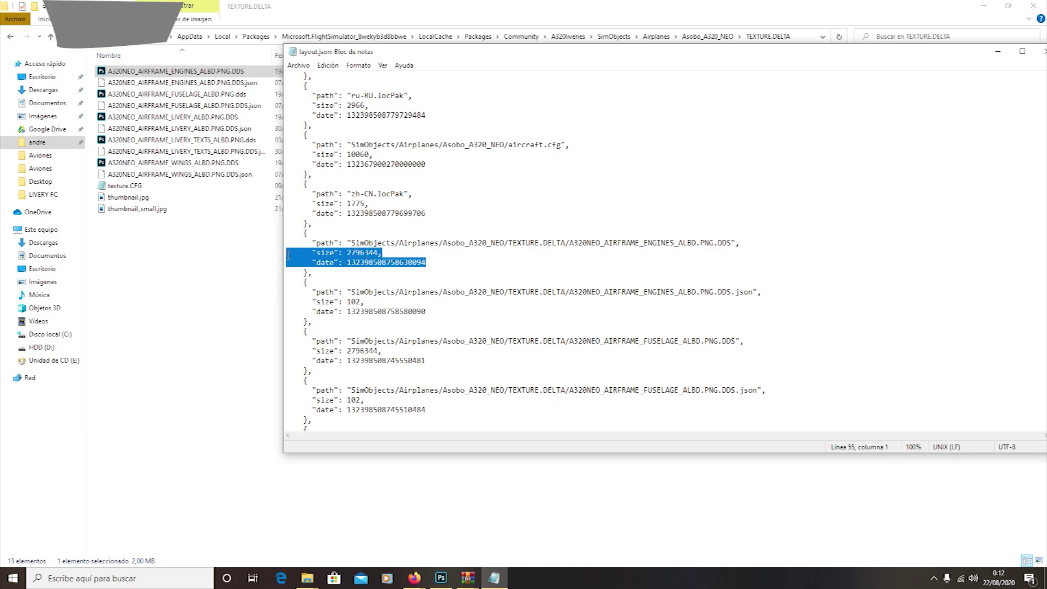
{"action": "left_click", "coordinate": [312, 273]}
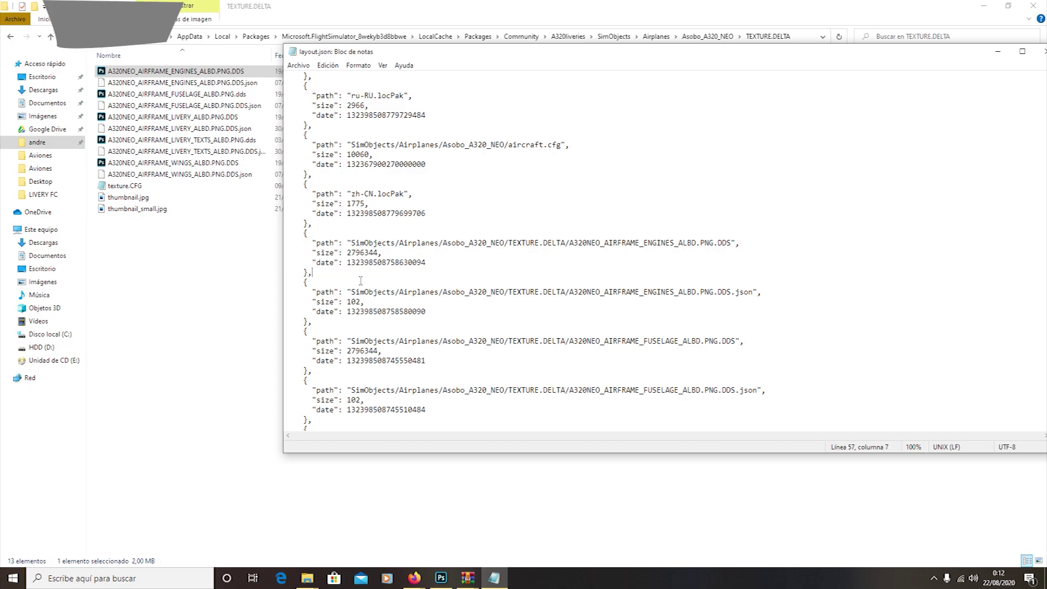
Select the whole block of TEXTURE.DELTA entries, from the engines DDS entry through the thumbnail_small.JPG entry.
{"action": "scroll", "coordinate": [361, 280], "scroll_direction": "down", "scroll_amount": 6}
{"action": "scroll", "coordinate": [298, 172], "scroll_direction": "up", "scroll_amount": 3}
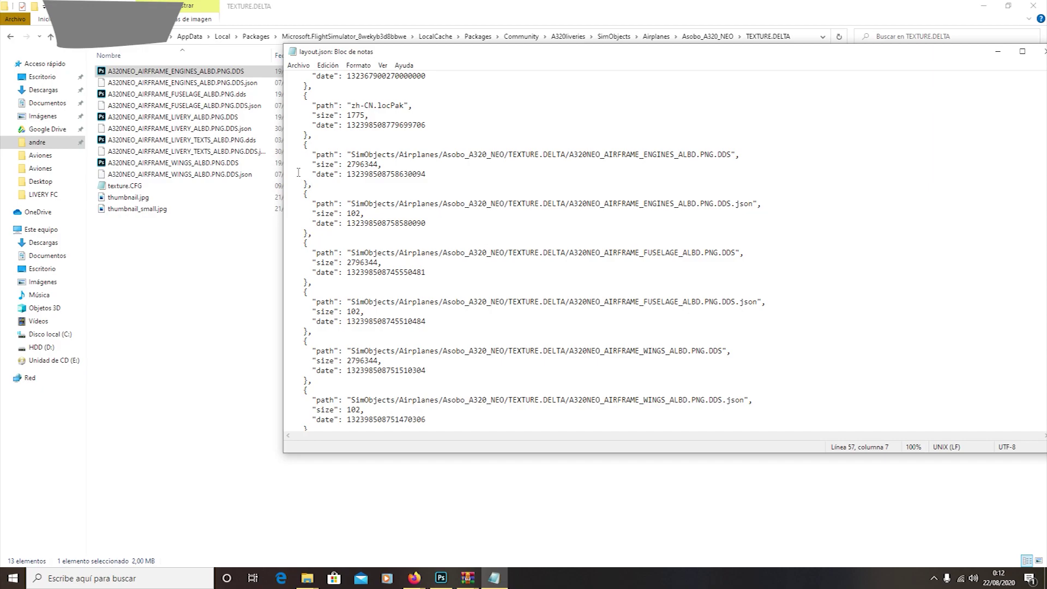
{"action": "left_click_drag", "start_coordinate": [300, 144], "coordinate": [474, 378]}
{"action": "scroll", "coordinate": [476, 377], "scroll_direction": "down", "scroll_amount": 4}
{"action": "left_click_drag", "start_coordinate": [476, 378], "coordinate": [318, 364]}
{"action": "scroll", "coordinate": [567, 384], "scroll_direction": "down", "scroll_amount": 4}
{"action": "scroll", "coordinate": [564, 387], "scroll_direction": "down", "scroll_amount": 3}
{"action": "scroll", "coordinate": [576, 392], "scroll_direction": "down", "scroll_amount": 2}
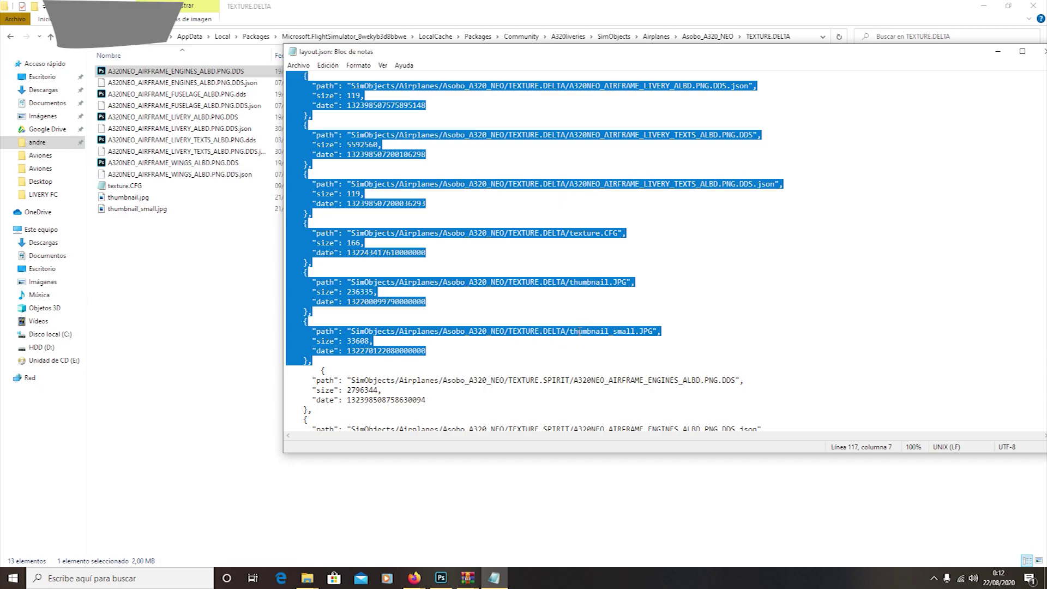
Try adding a comma after the closing brace of the final TEXTURE.ROTO2 entry in layout.json, and remove it again.
{"action": "scroll", "coordinate": [541, 342], "scroll_direction": "down", "scroll_amount": 14}
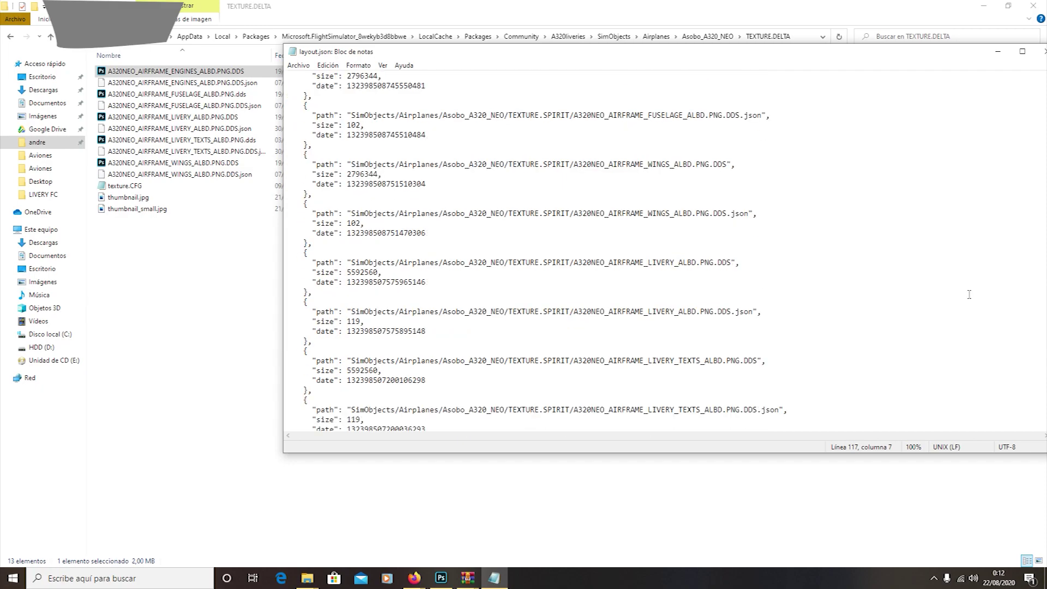
{"action": "left_click_drag", "start_coordinate": [921, 56], "coordinate": [868, 55]}
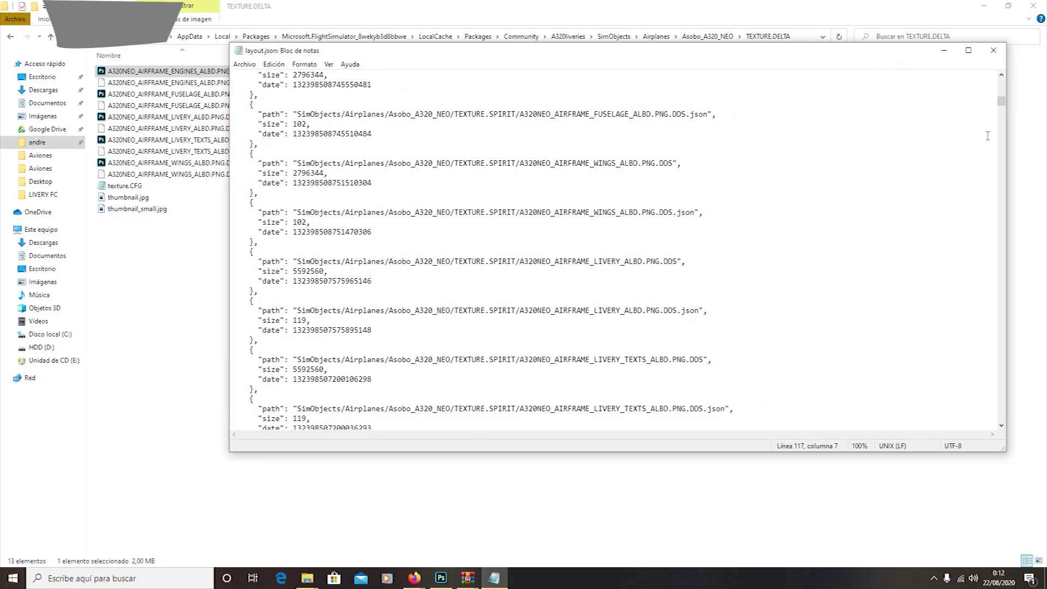
{"action": "left_click_drag", "start_coordinate": [1002, 112], "coordinate": [992, 428]}
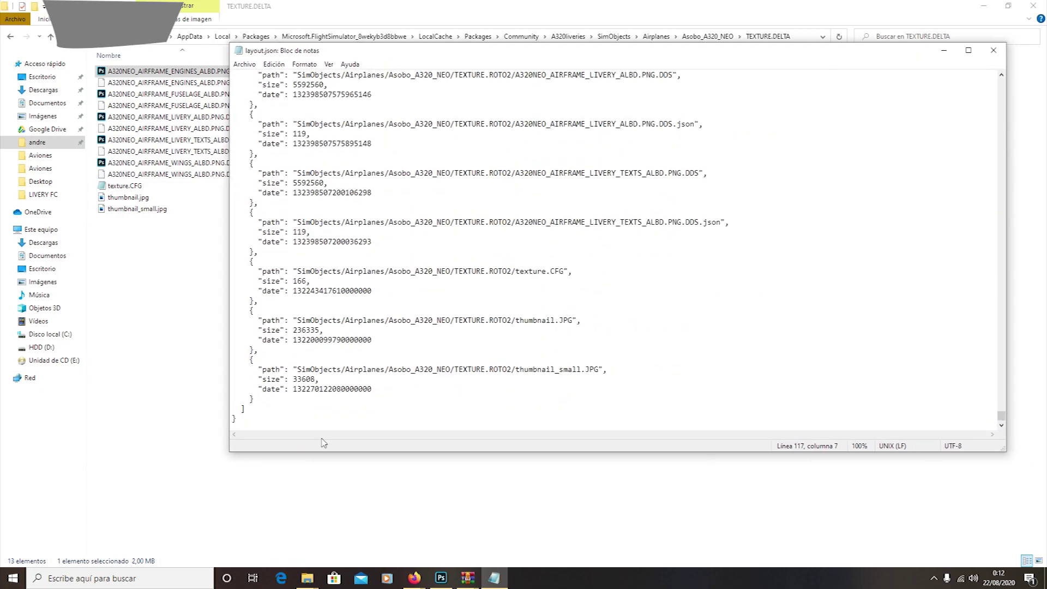
{"action": "left_click", "coordinate": [280, 401]}
{"action": "type", "text": ","}
{"action": "key", "text": "BackSpace"}
{"action": "type", "text": ","}
{"action": "key", "text": "BackSpace"}
Highlight the closing brackets that end layout.json and the ROTO2 folder name in the two thumbnail paths.
{"action": "left_click_drag", "start_coordinate": [240, 409], "coordinate": [252, 421]}
{"action": "left_click", "coordinate": [276, 420]}
{"action": "left_click_drag", "start_coordinate": [490, 321], "coordinate": [512, 320]}
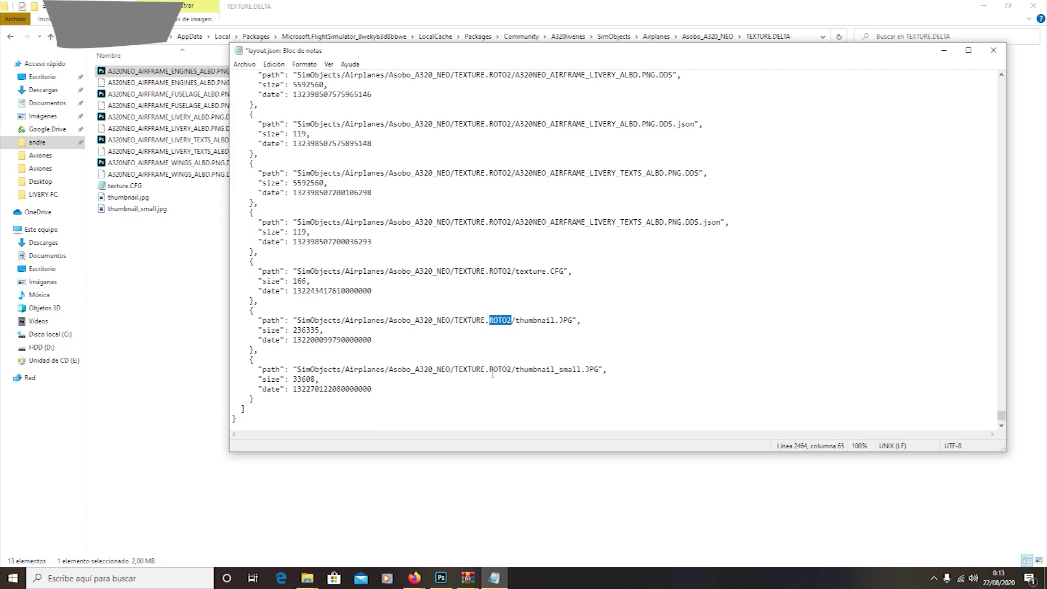
{"action": "left_click_drag", "start_coordinate": [490, 369], "coordinate": [511, 373]}
Clear the text selection and close layout.json to return to the TEXTURE.DELTA folder.
{"action": "key", "text": "shift+Home"}
{"action": "left_click", "coordinate": [482, 227]}
{"action": "left_click", "coordinate": [993, 50]}
{"action": "left_click", "coordinate": [529, 296]}
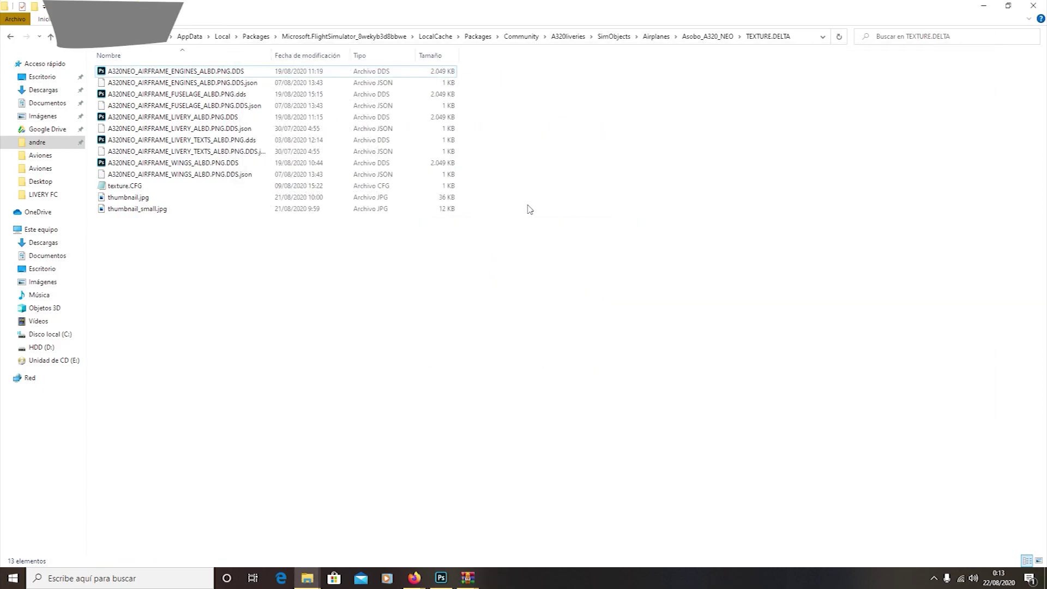